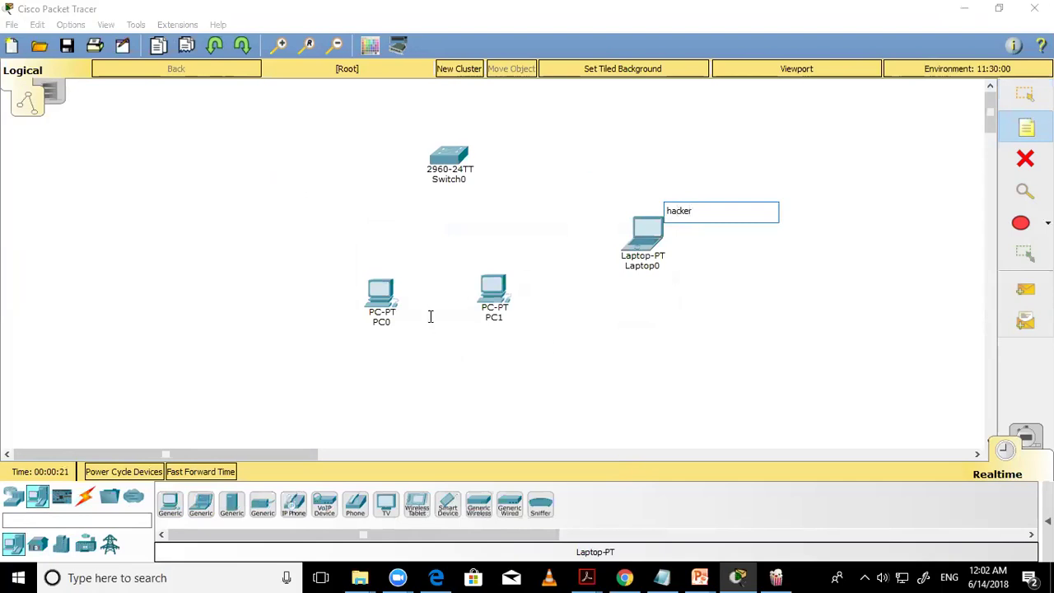
- Add a note reading 192.168.1.0/24 below the two PCs
{"action": "left_click", "coordinate": [401, 380]}
{"action": "type", "text": "1"}
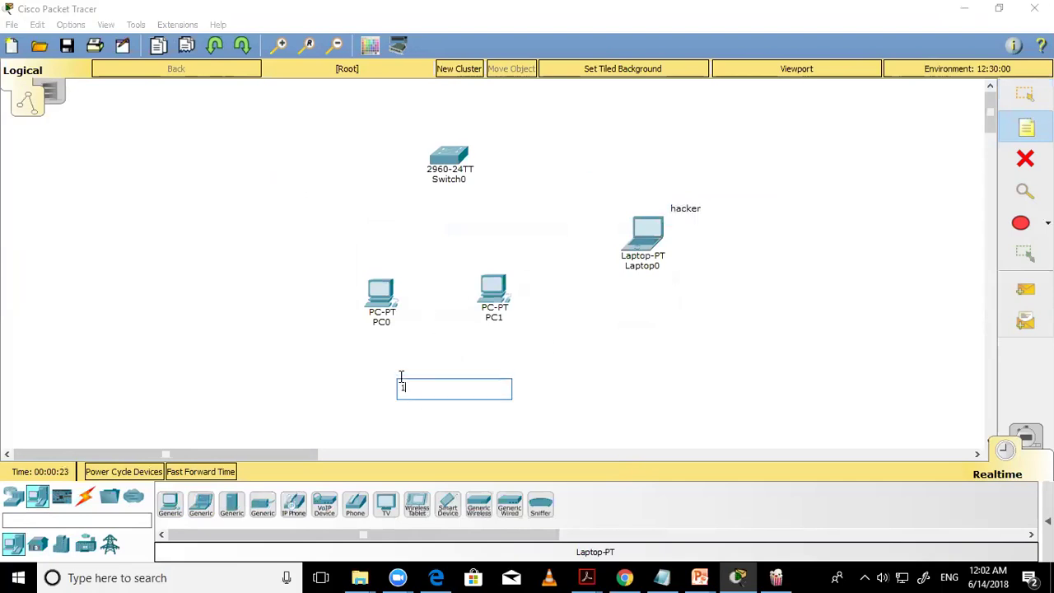
{"action": "type", "text": "92.168.1.0/24"}
- Label PC0 as .1, PC1 as .2 and Laptop0 as .3 with notes, and add a manager note beside PC1
{"action": "left_click", "coordinate": [370, 342]}
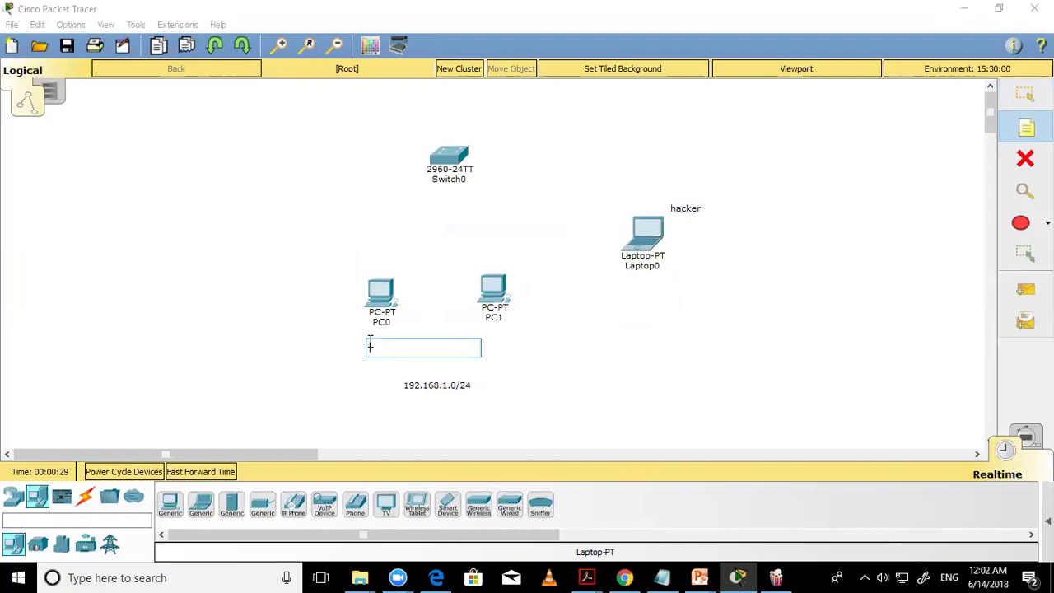
{"action": "left_click", "coordinate": [498, 336]}
{"action": "left_click", "coordinate": [498, 336]}
{"action": "type", "text": ".2"}
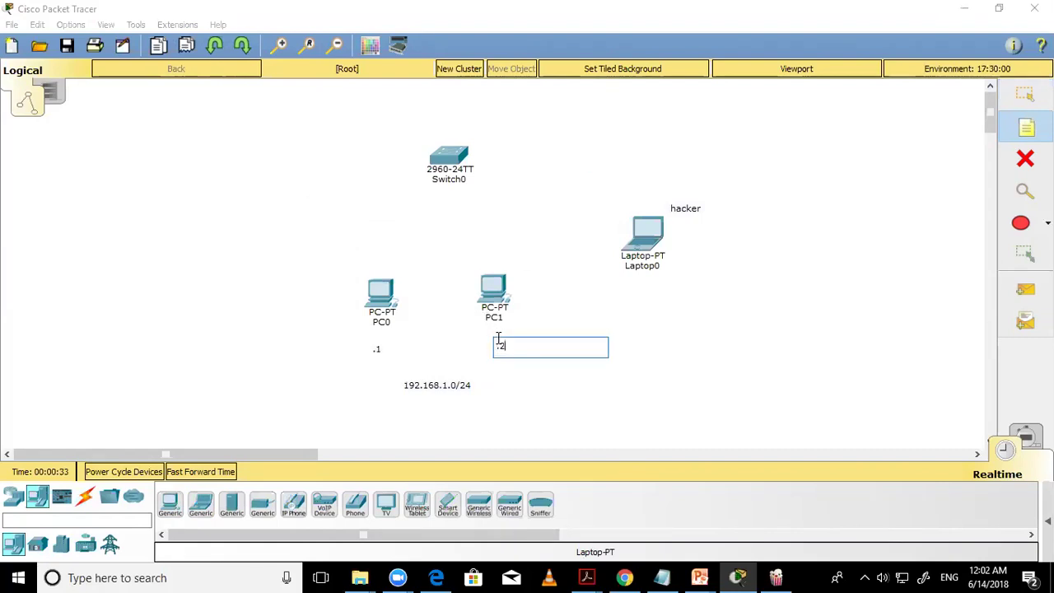
{"action": "left_click", "coordinate": [644, 282]}
{"action": "type", "text": ".3"}
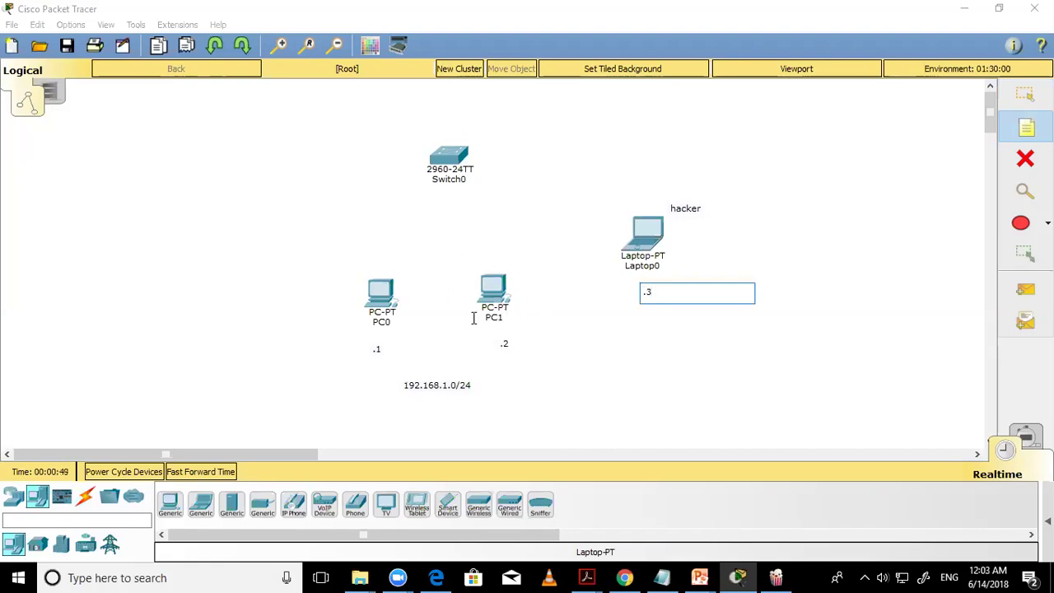
{"action": "left_click", "coordinate": [520, 314]}
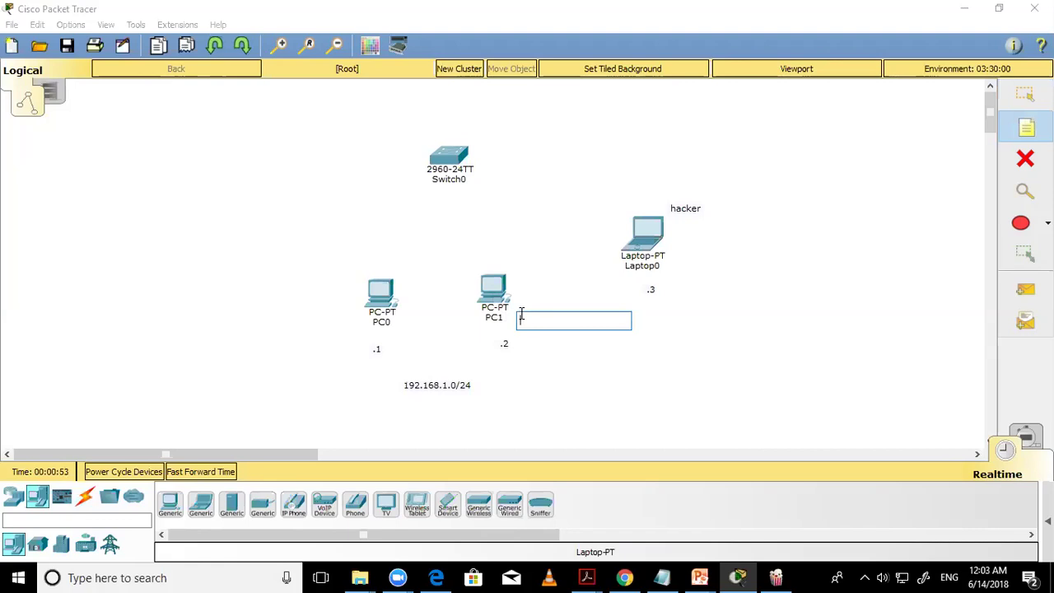
{"action": "type", "text": "manager"}
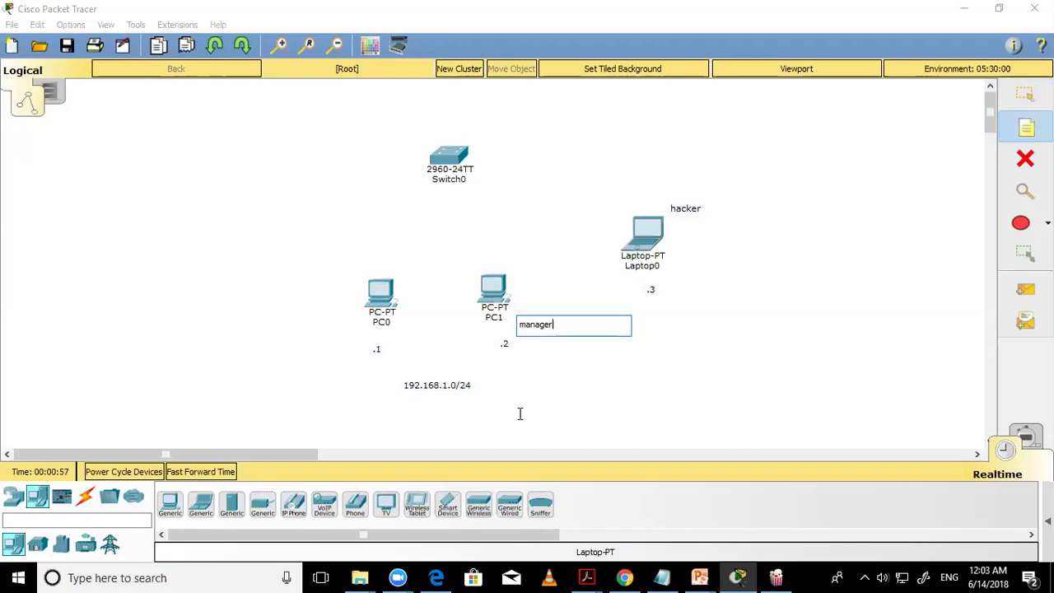
- Connect Switch0 to PC0 and to PC1 using automatically chosen cable types
{"action": "left_click", "coordinate": [86, 496]}
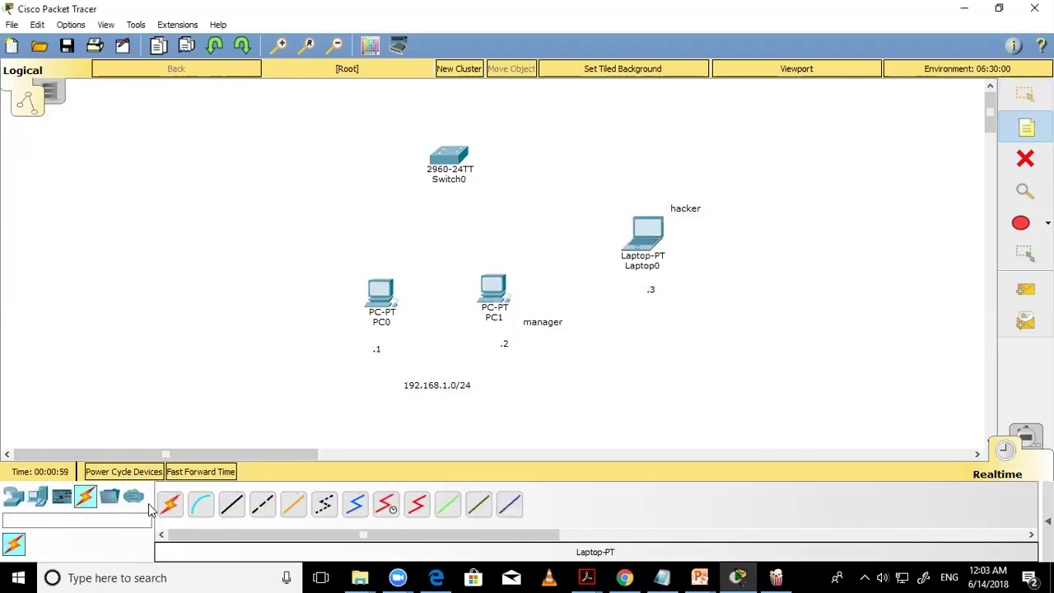
{"action": "left_click", "coordinate": [443, 161]}
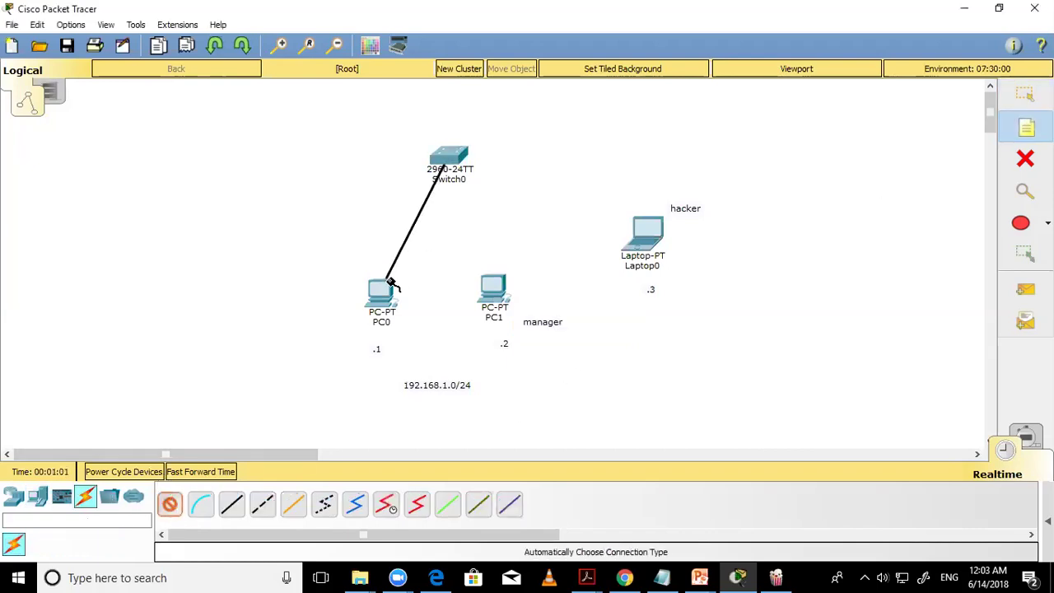
{"action": "left_click", "coordinate": [385, 292]}
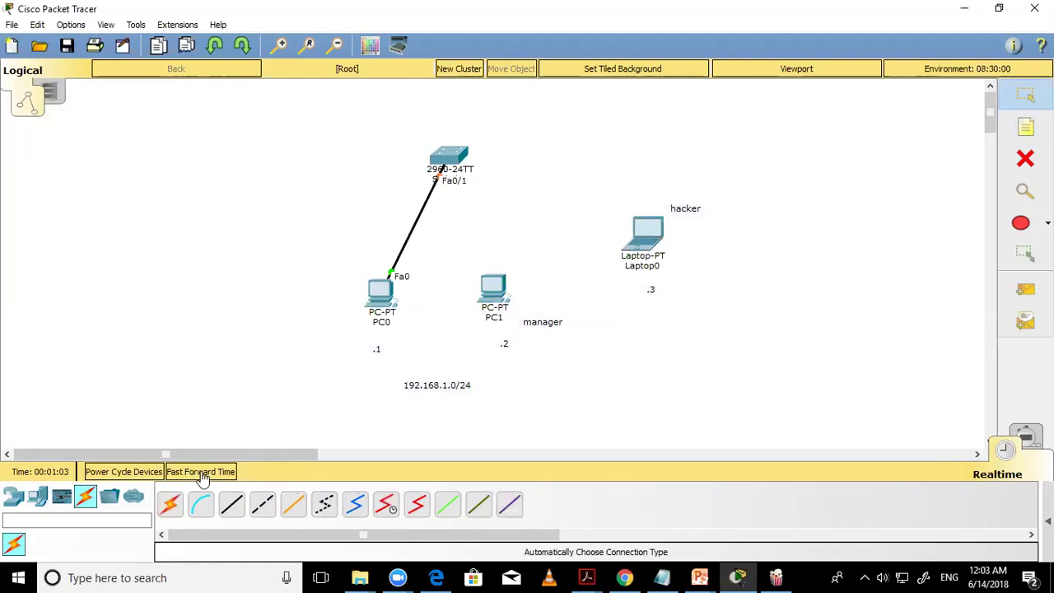
{"action": "left_click", "coordinate": [450, 155]}
{"action": "left_click", "coordinate": [494, 290]}
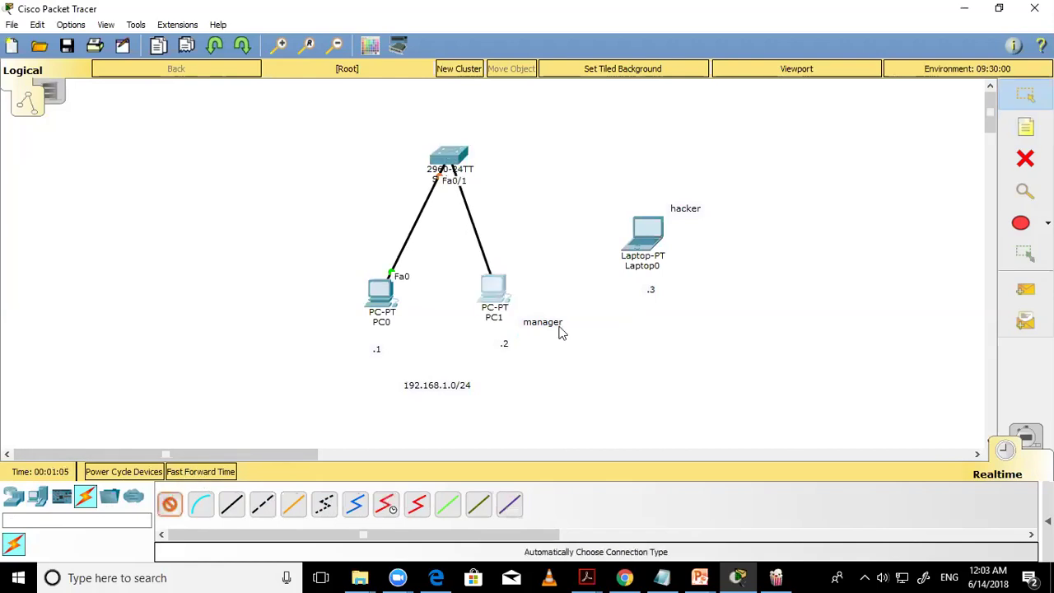
- Add a note reading port-security beside Switch0
{"action": "left_click", "coordinate": [1025, 158]}
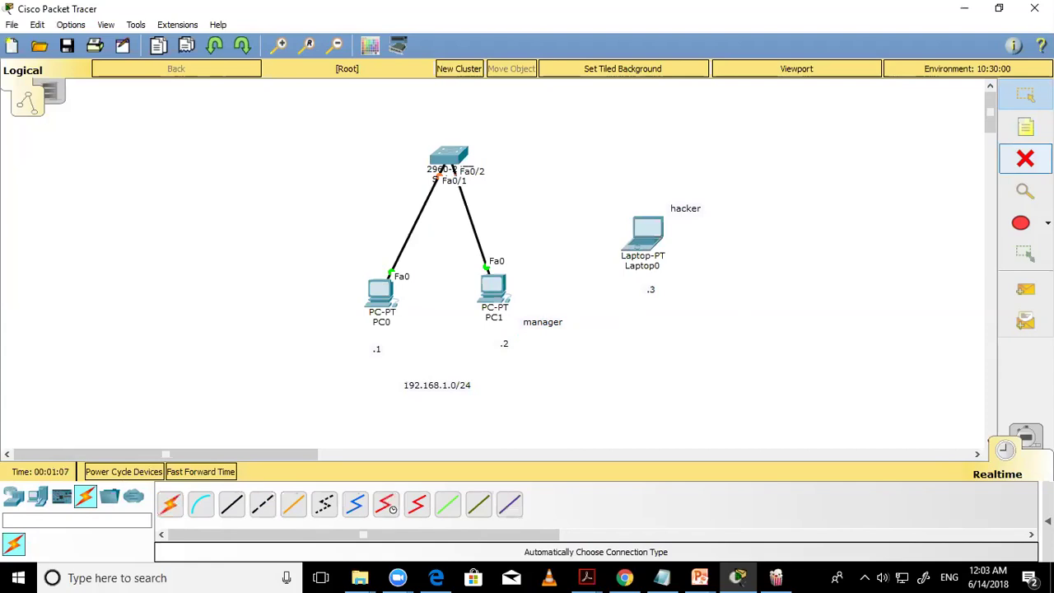
{"action": "left_click", "coordinate": [1011, 128]}
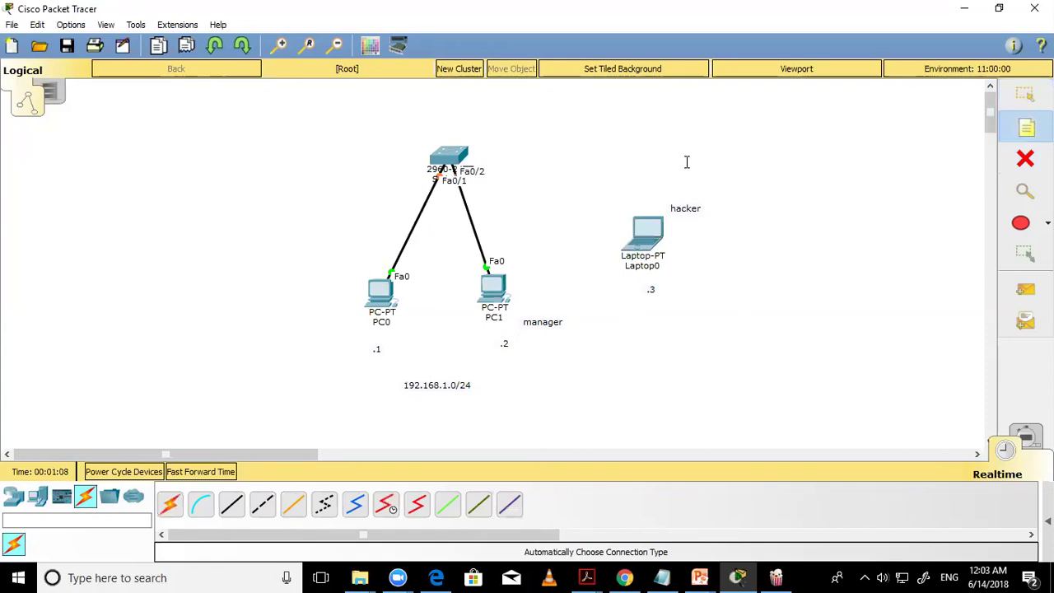
{"action": "left_click", "coordinate": [493, 166]}
{"action": "type", "text": "pot"}
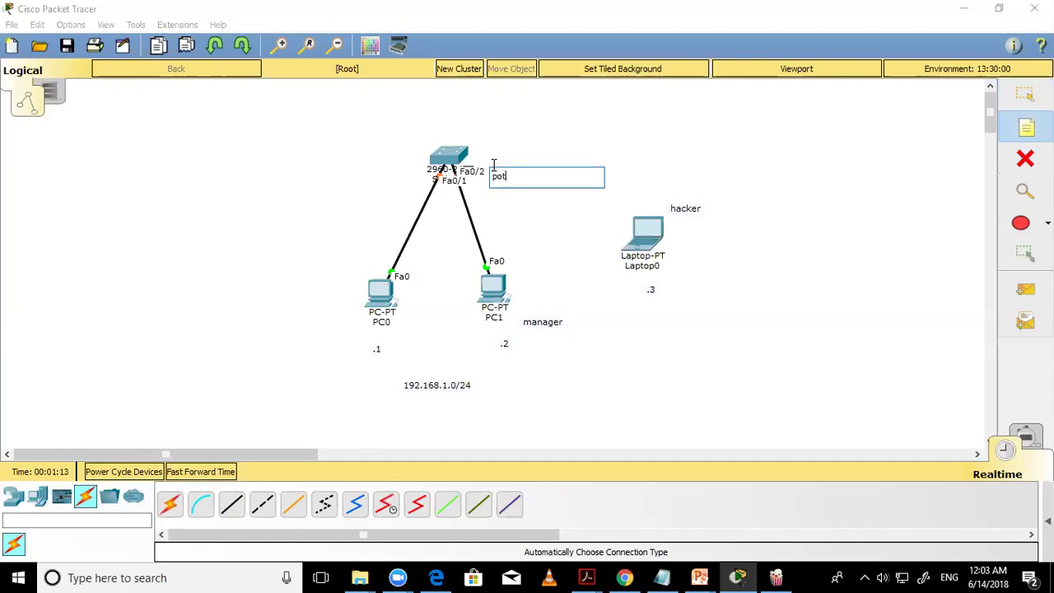
{"action": "type", "text": "t"}
{"action": "type", "text": "rt-e"}
{"action": "type", "text": "curi"}
{"action": "key", "text": "Left"}
{"action": "key", "text": "Left"}
{"action": "key", "text": "Left"}
{"action": "type", "text": "s"}
{"action": "left_click", "coordinate": [436, 176]}
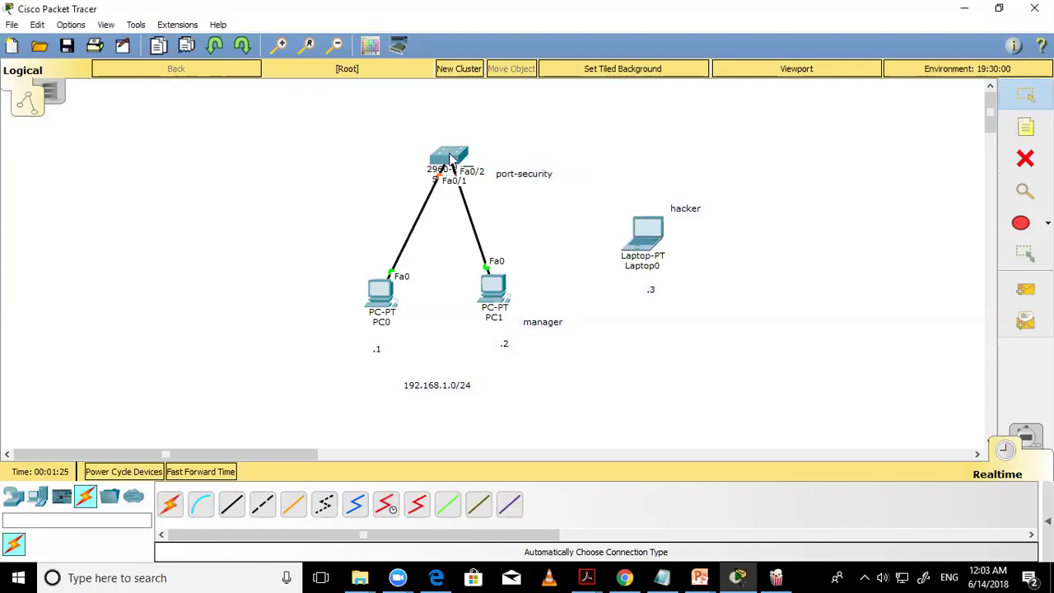
- Give PC0 the static IP address 192.168.1.1 with subnet mask 255.255.255.0
{"action": "left_click", "coordinate": [372, 303]}
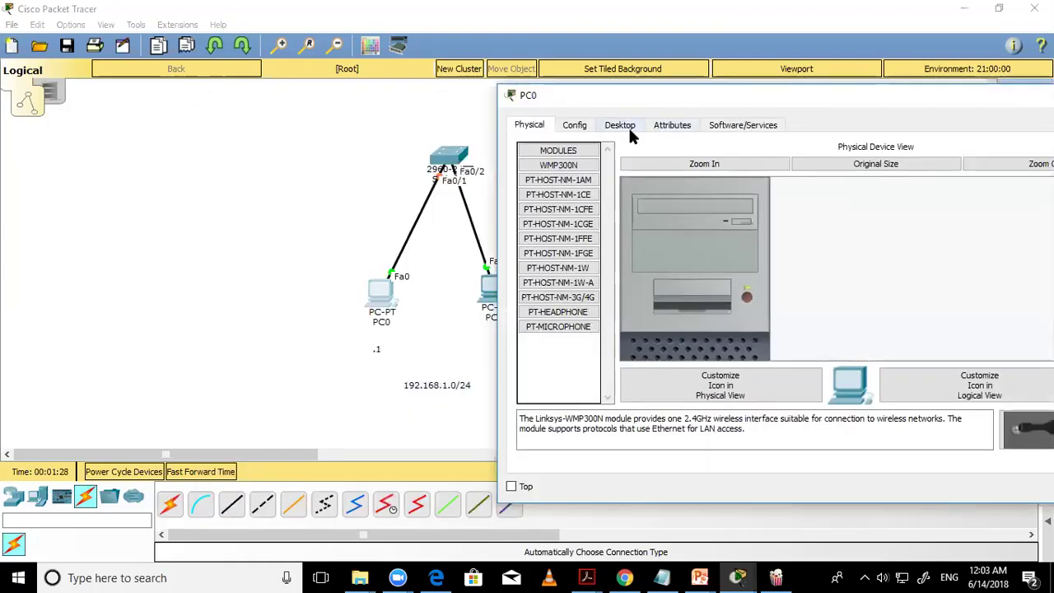
{"action": "left_click", "coordinate": [620, 125]}
{"action": "type", "text": "192."}
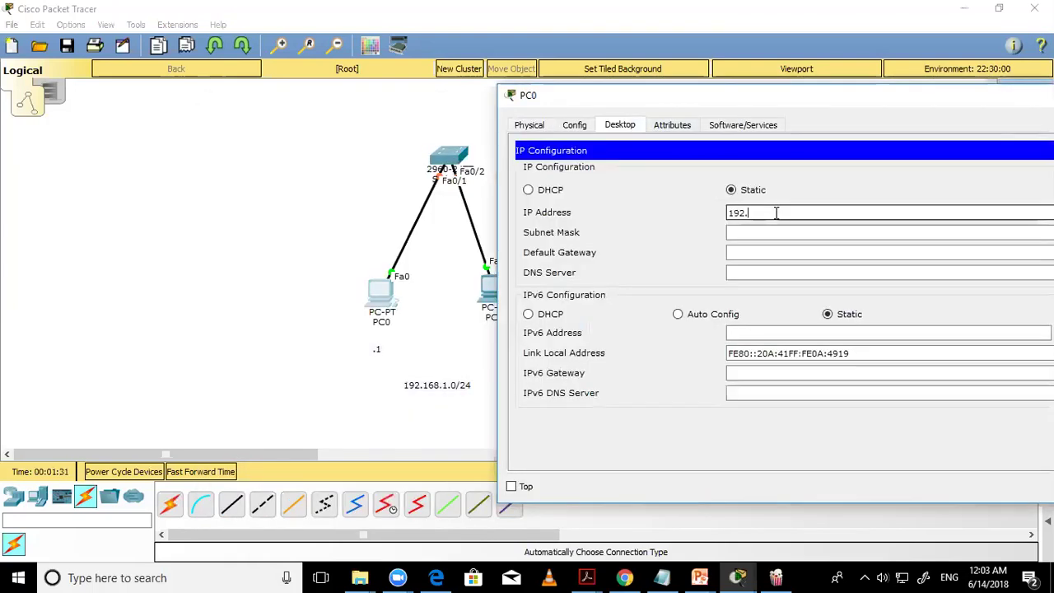
{"action": "type", "text": "168.1.1"}
{"action": "key", "text": "Tab"}
{"action": "key", "text": "Tab"}
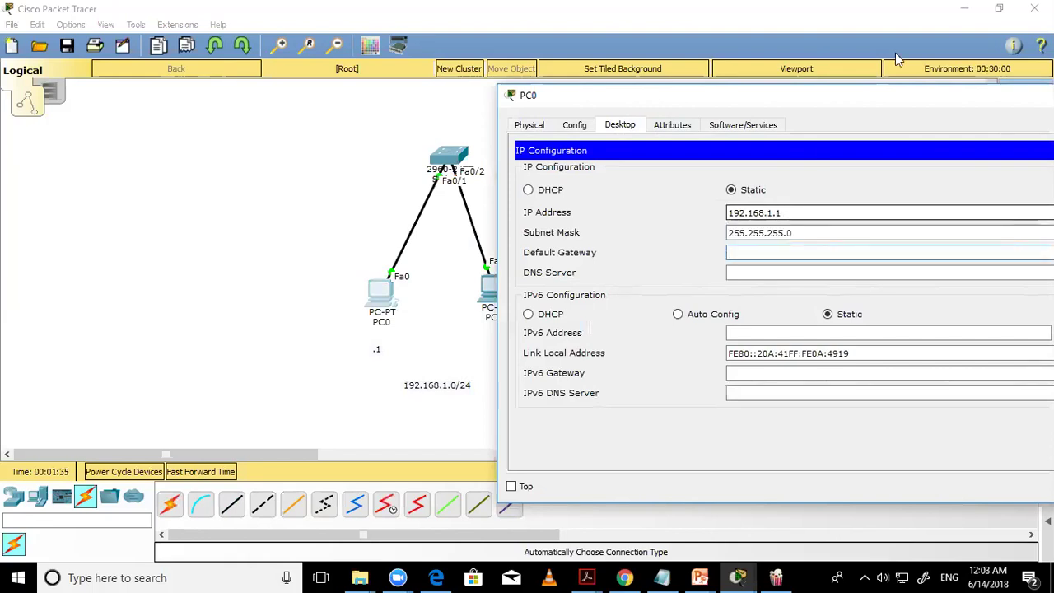
{"action": "left_click_drag", "start_coordinate": [898, 101], "coordinate": [562, 33]}
{"action": "left_click", "coordinate": [709, 44]}
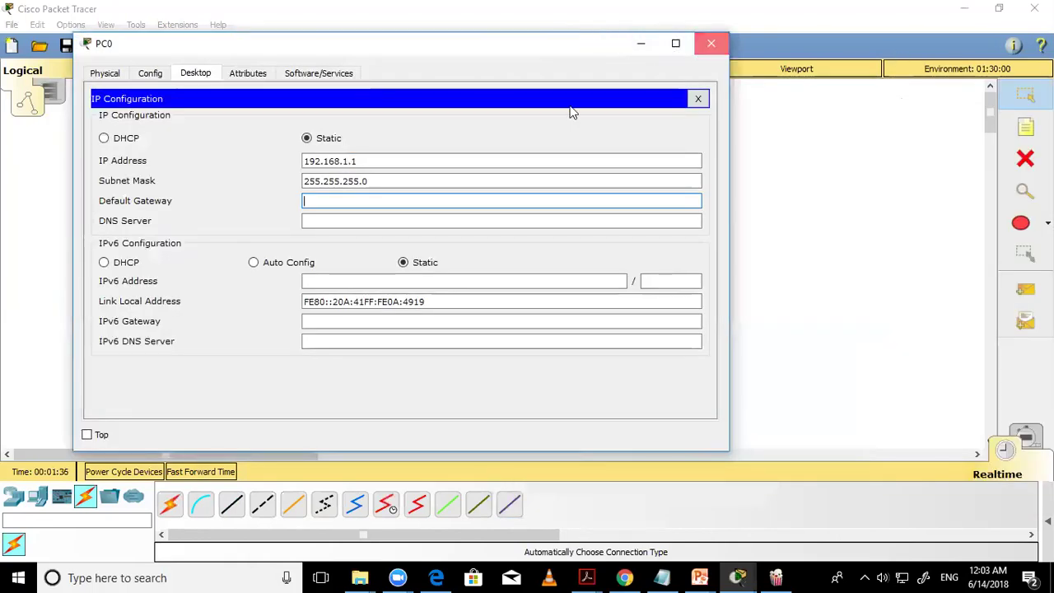
- Open the IP configuration of PC1 for entering a static address
{"action": "left_click", "coordinate": [494, 296]}
{"action": "left_click_drag", "start_coordinate": [599, 114], "coordinate": [890, 113]}
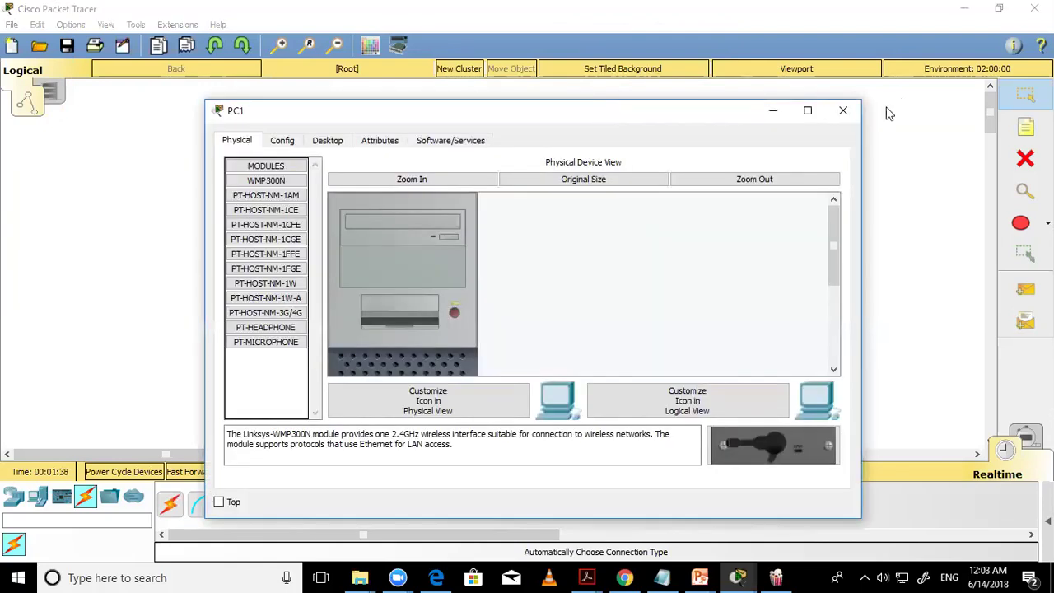
{"action": "left_click", "coordinate": [620, 140]}
{"action": "left_click", "coordinate": [602, 217]}
{"action": "left_click", "coordinate": [751, 227]}
{"action": "type", "text": "192.16."}
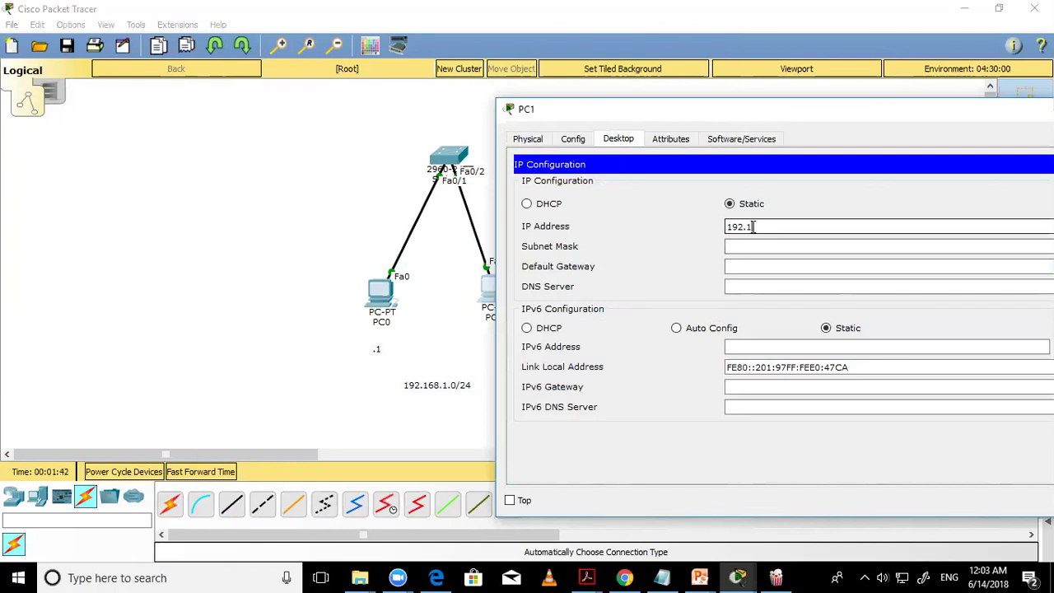
{"action": "key", "text": "BackSpace"}
{"action": "key", "text": "BackSpace"}
{"action": "type", "text": "68.1.2"}
{"action": "key", "text": "Return"}
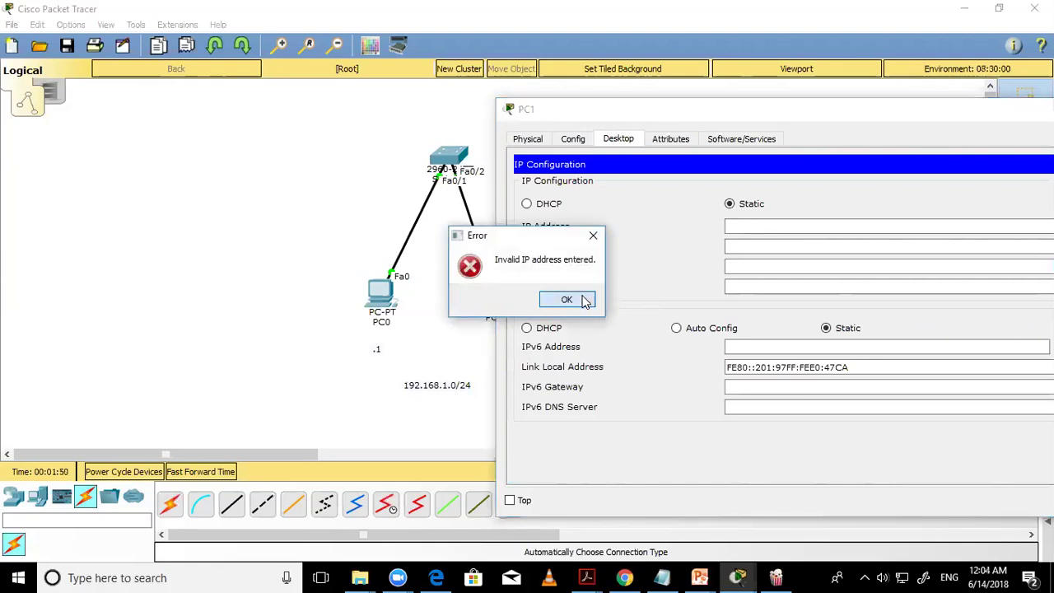
{"action": "left_click", "coordinate": [584, 301]}
- Set PC1's static IP address to 192.168.1.2 with subnet mask 255.255.255.0
{"action": "left_click", "coordinate": [757, 223]}
{"action": "type", "text": "192.168.1.2"}
{"action": "left_click", "coordinate": [928, 244]}
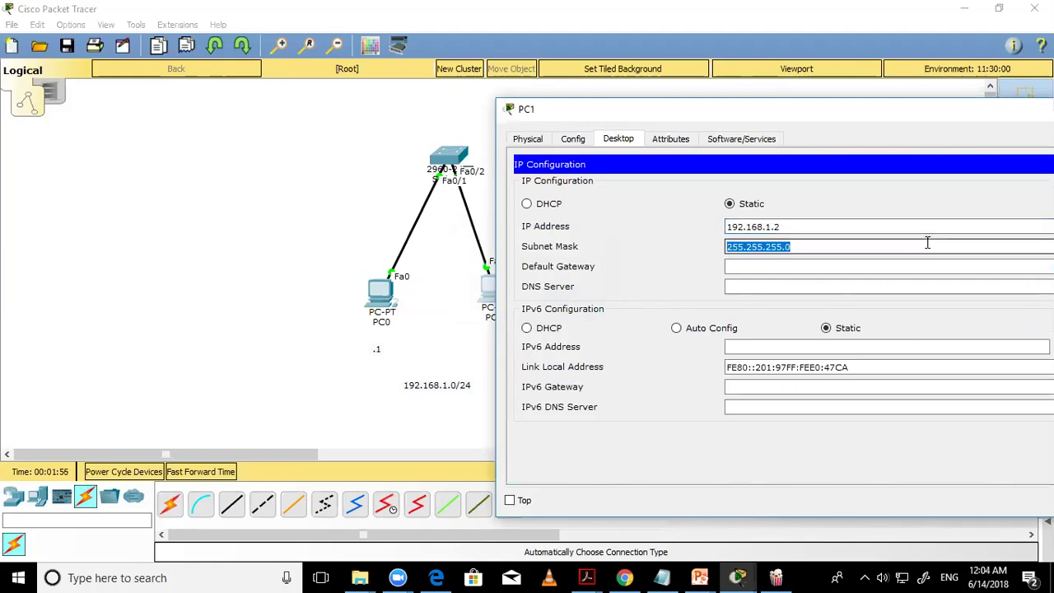
{"action": "left_click_drag", "start_coordinate": [687, 96], "coordinate": [438, 75]}
{"action": "left_click", "coordinate": [866, 85]}
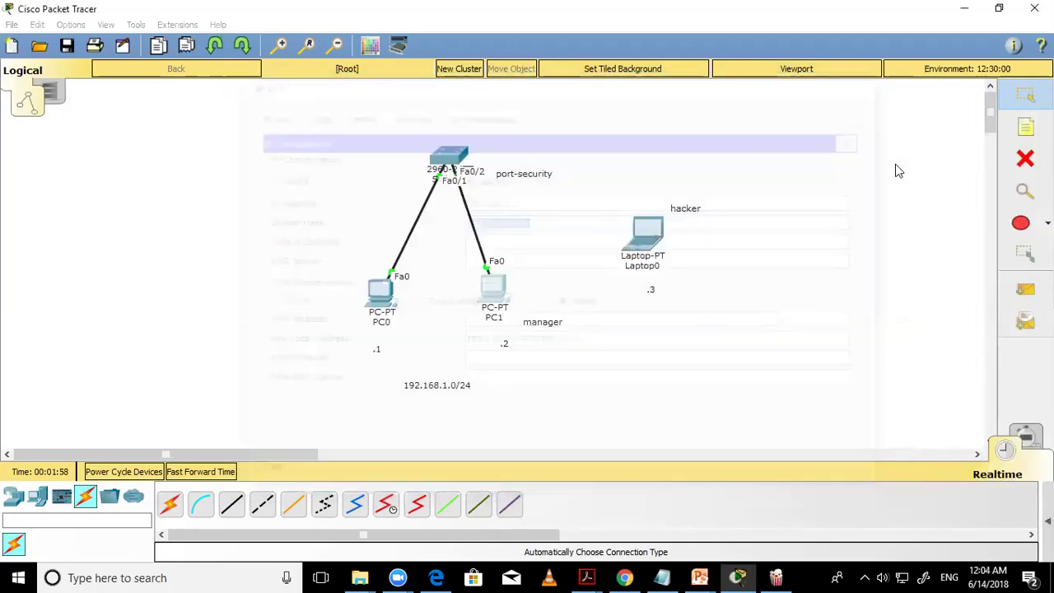
- Give Laptop0 the static IP address 192.168.1.3 with subnet mask 255.255.255.0
{"action": "left_click", "coordinate": [646, 234]}
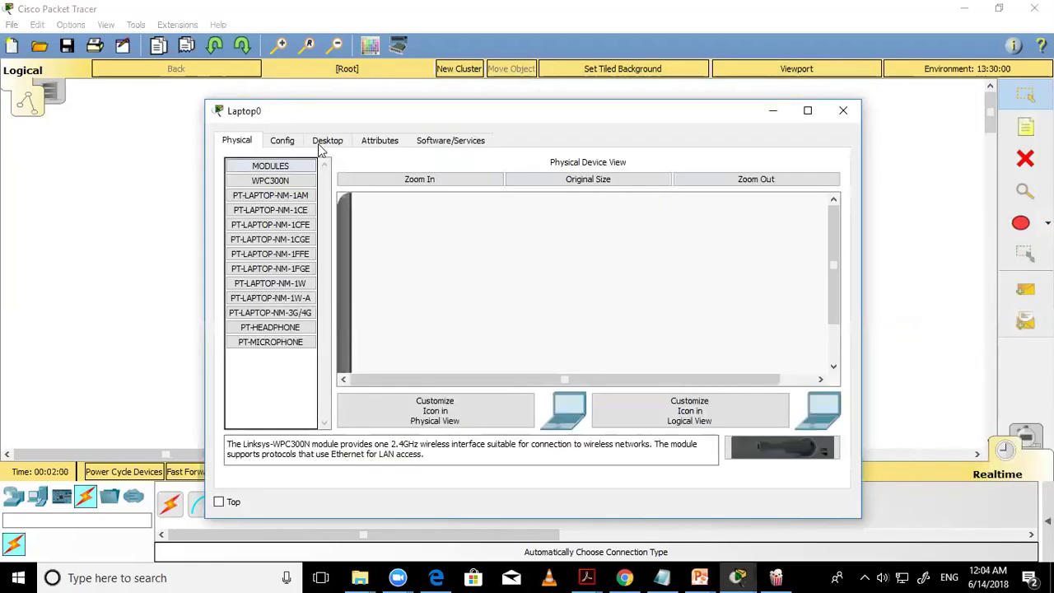
{"action": "left_click", "coordinate": [326, 142]}
{"action": "left_click", "coordinate": [281, 212]}
{"action": "left_click", "coordinate": [447, 228]}
{"action": "type", "text": "192."}
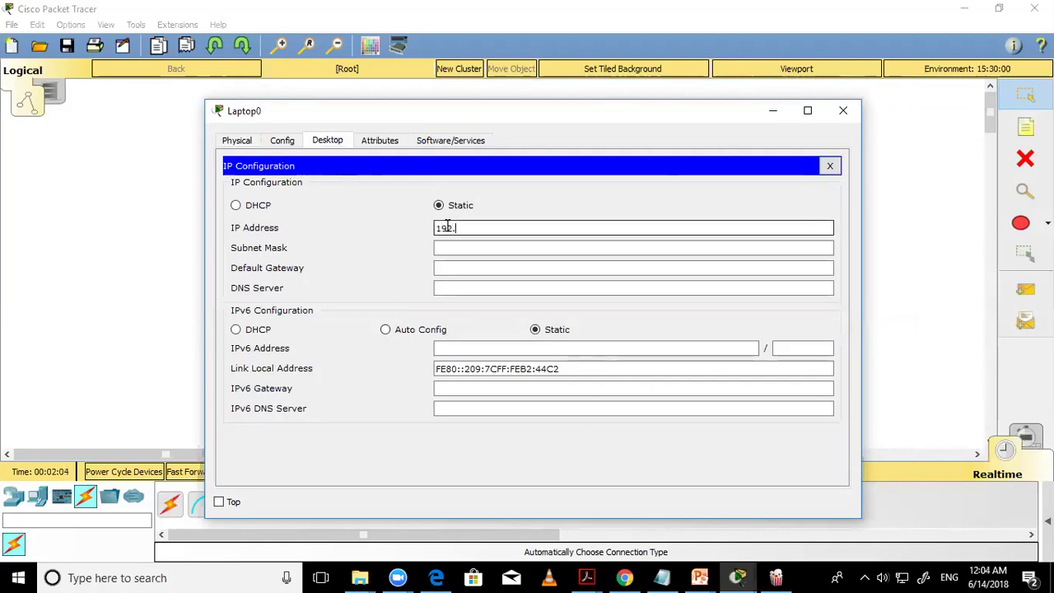
{"action": "type", "text": "168.1.3"}
{"action": "key", "text": "Tab"}
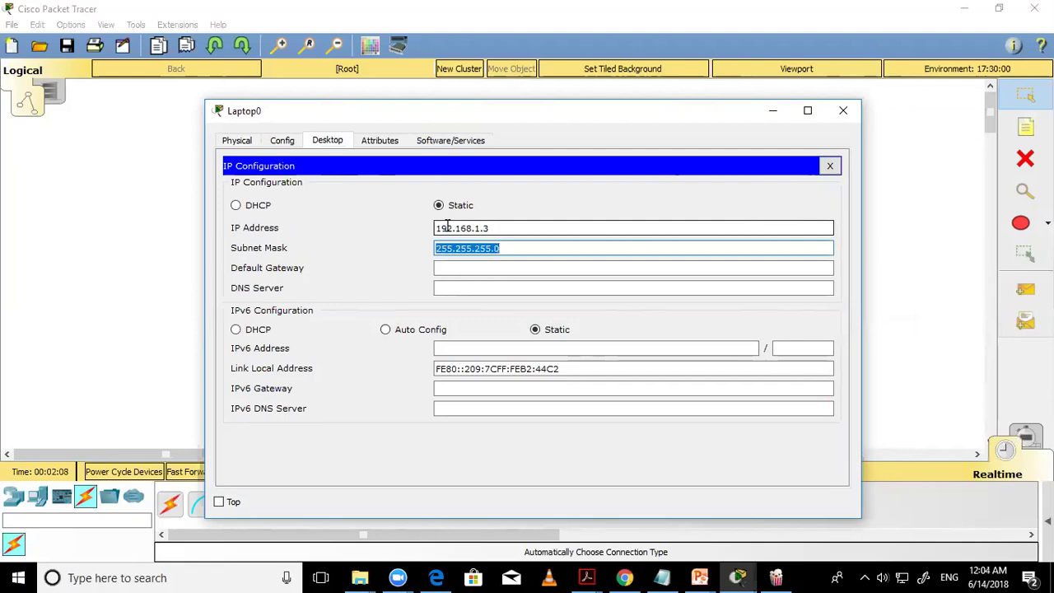
{"action": "left_click", "coordinate": [838, 110]}
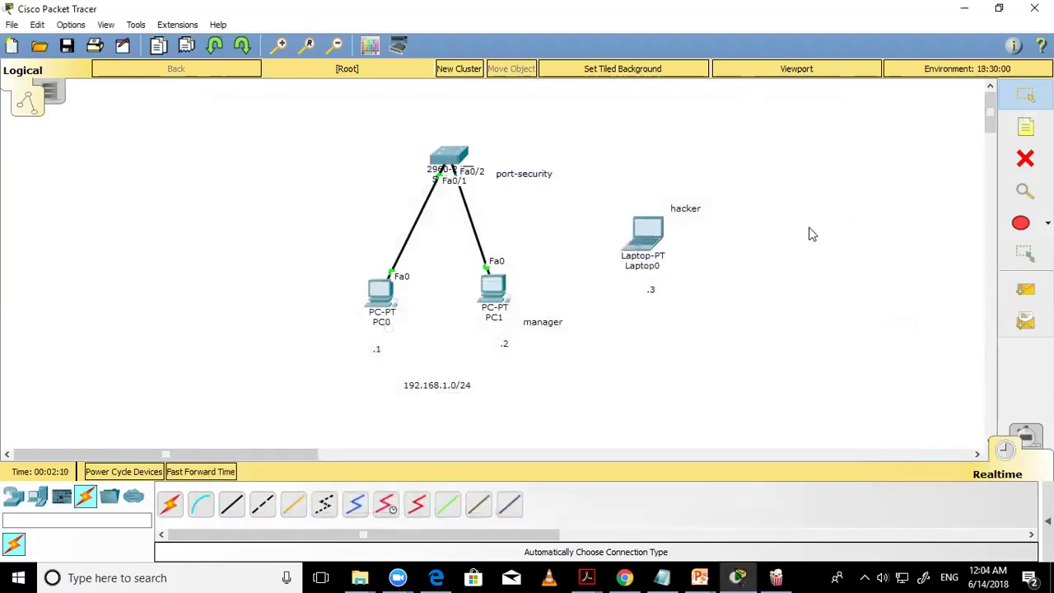
- Open the command line of Switch0 and enter global configuration mode
{"action": "left_click", "coordinate": [449, 157]}
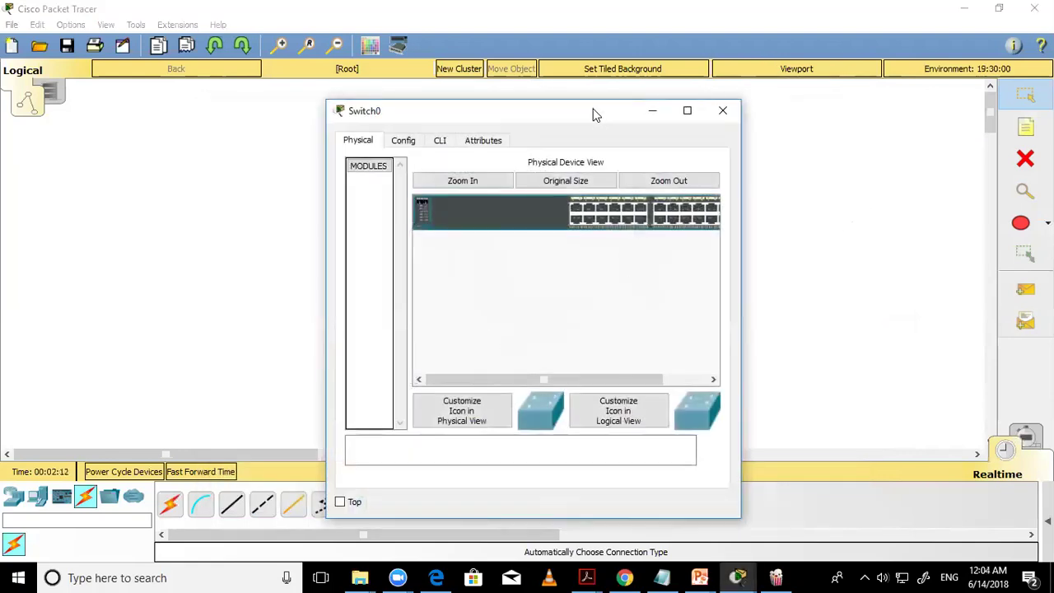
{"action": "left_click_drag", "start_coordinate": [610, 115], "coordinate": [818, 63]}
{"action": "left_click", "coordinate": [663, 89]}
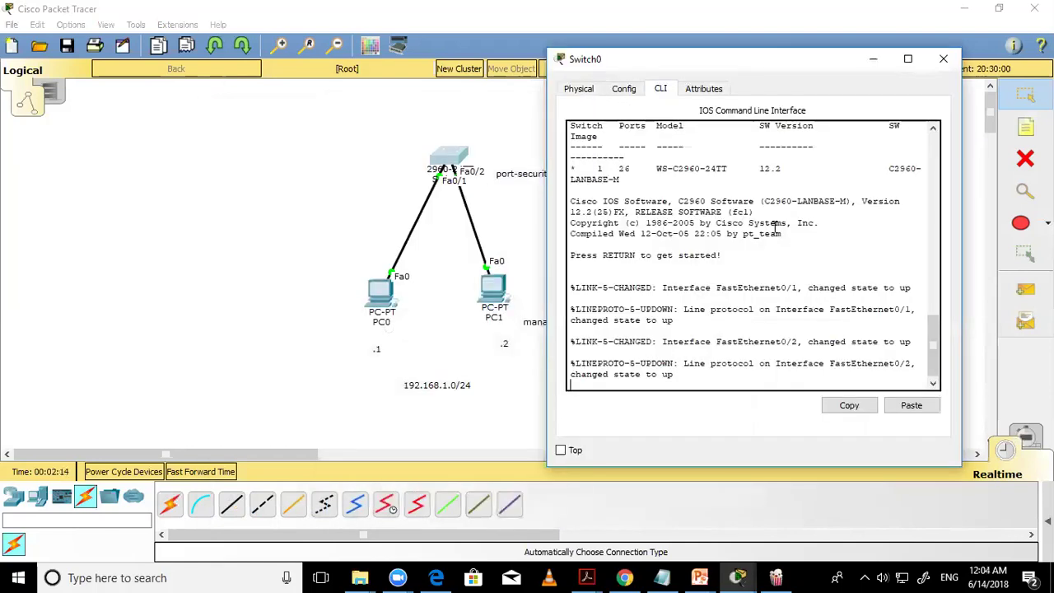
{"action": "key", "text": "Return"}
{"action": "key", "text": "Return"}
{"action": "key", "text": "Return"}
{"action": "type", "text": "en"}
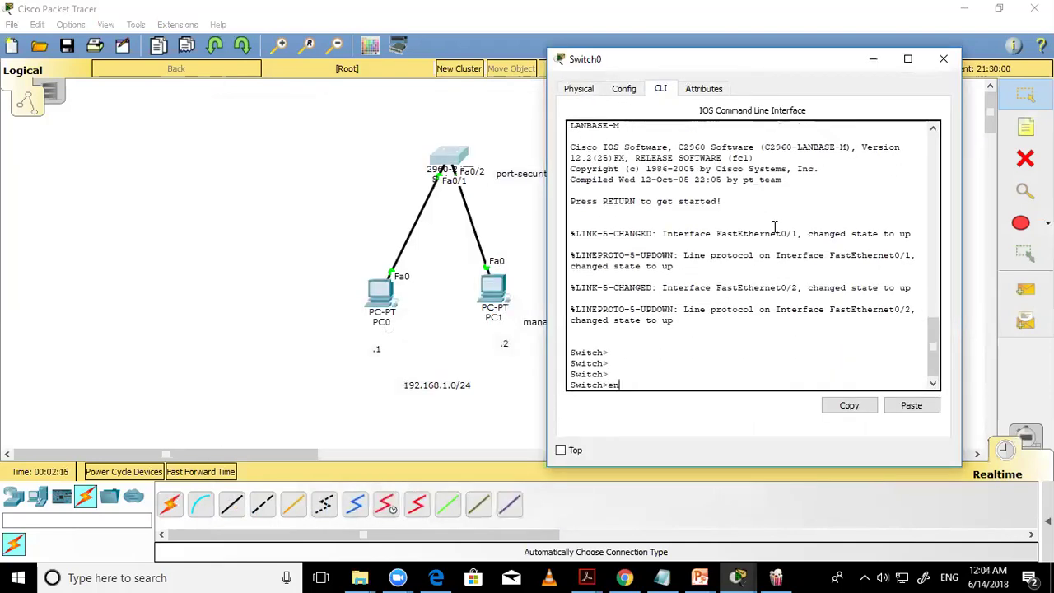
{"action": "key", "text": "Return"}
{"action": "type", "text": "conf t"}
{"action": "key", "text": "Return"}
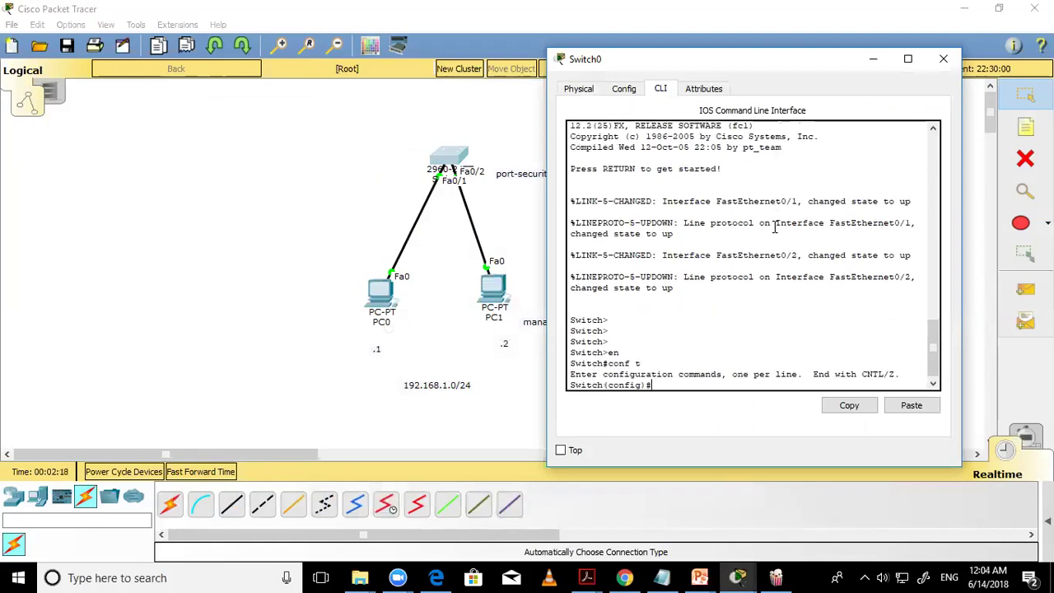
- Set the switch's hostname to sw1
{"action": "type", "text": "hos"}
{"action": "key", "text": "Tab"}
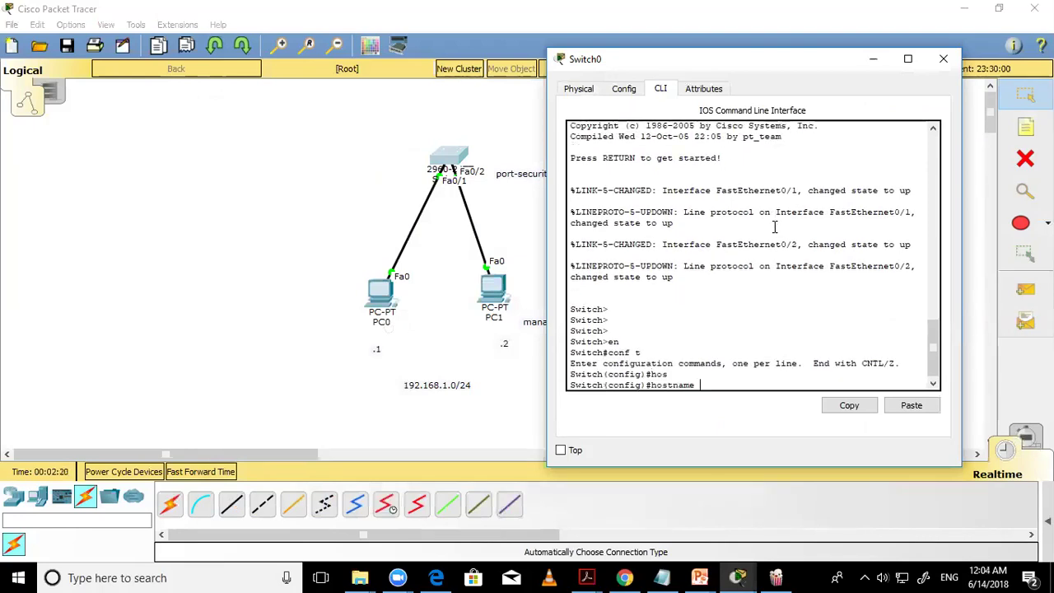
{"action": "type", "text": "sw1"}
{"action": "key", "text": "Return"}
{"action": "key", "text": "Return"}
{"action": "key", "text": "Return"}
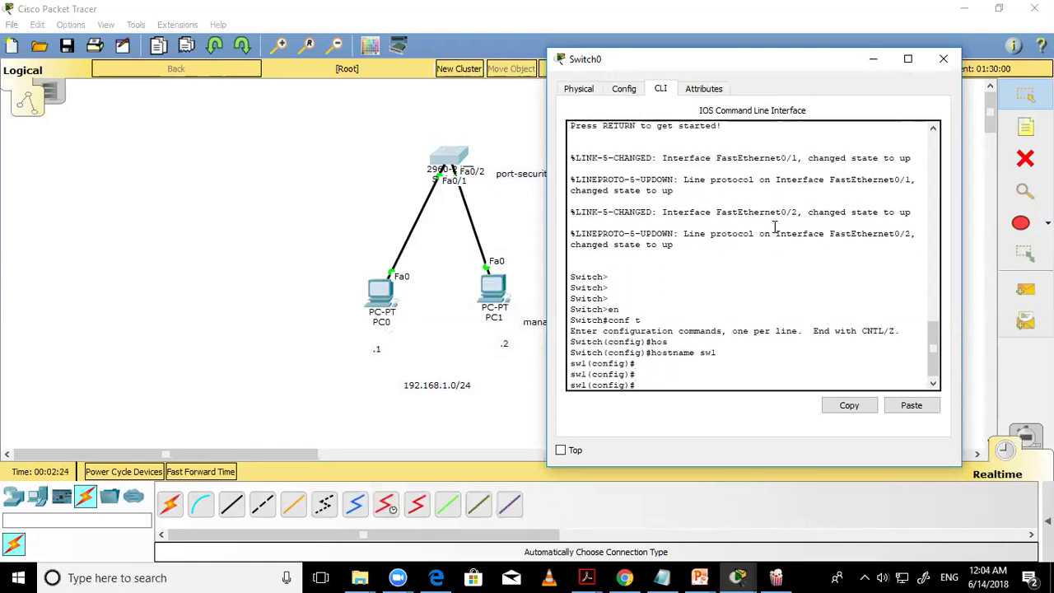
- Enter interface configuration for FastEthernet 0/2 on the switch and set the port to access mode
{"action": "type", "text": "int f0/2"}
{"action": "key", "text": "Return"}
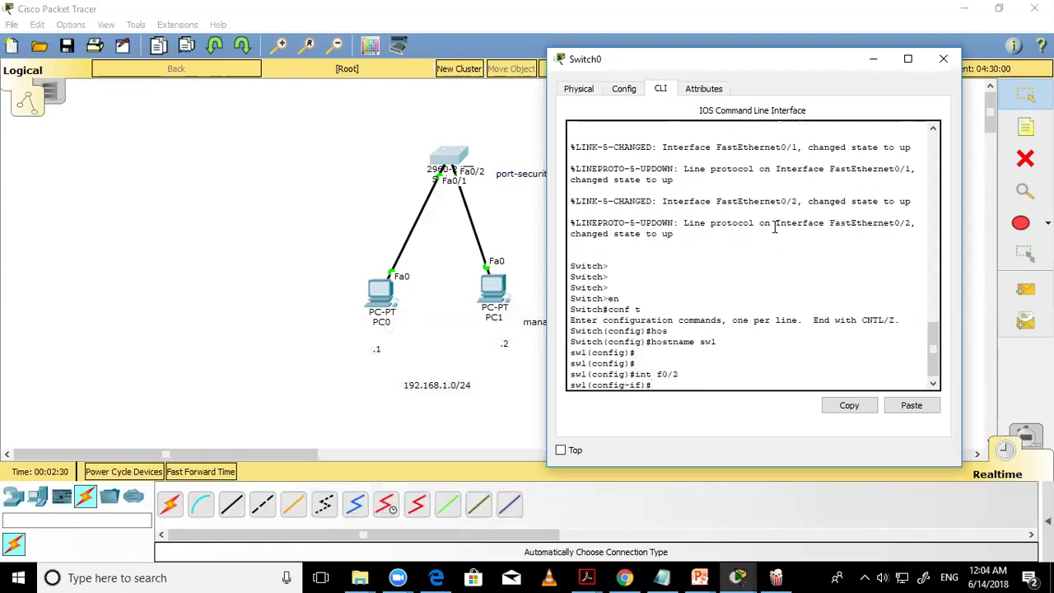
{"action": "type", "text": "sw"}
{"action": "key", "text": "Tab"}
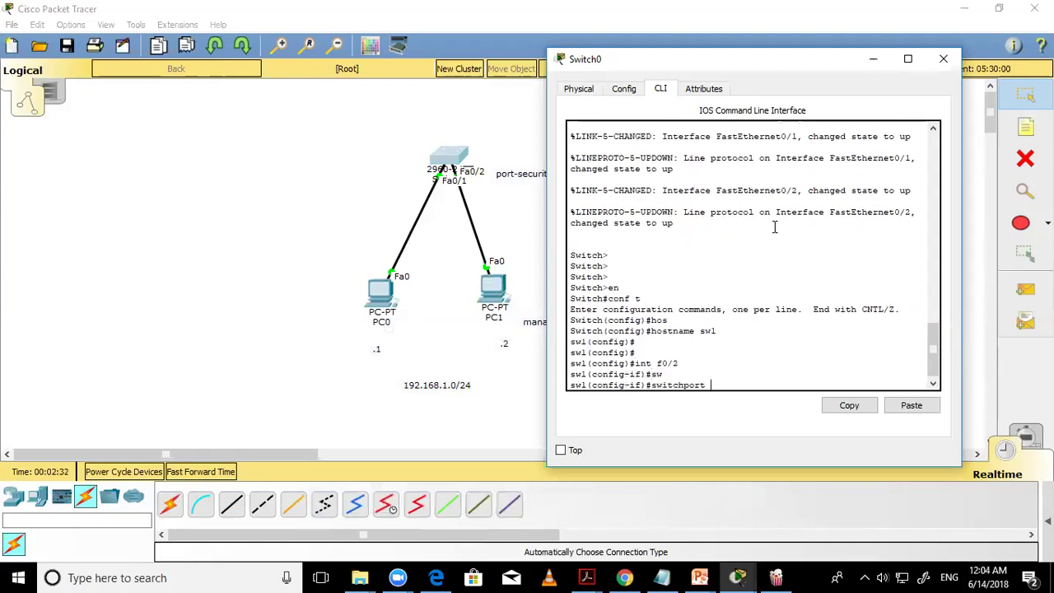
{"action": "type", "text": "m"}
{"action": "key", "text": "Tab"}
{"action": "type", "text": "acc"}
{"action": "key", "text": "Tab"}
{"action": "key", "text": "Return"}
{"action": "key", "text": "Return"}
- Enable port security on interface f0/2 with the switchport port-security command
{"action": "type", "text": "swi"}
{"action": "key", "text": "Tab"}
{"action": "type", "text": "po"}
{"action": "key", "text": "Tab"}
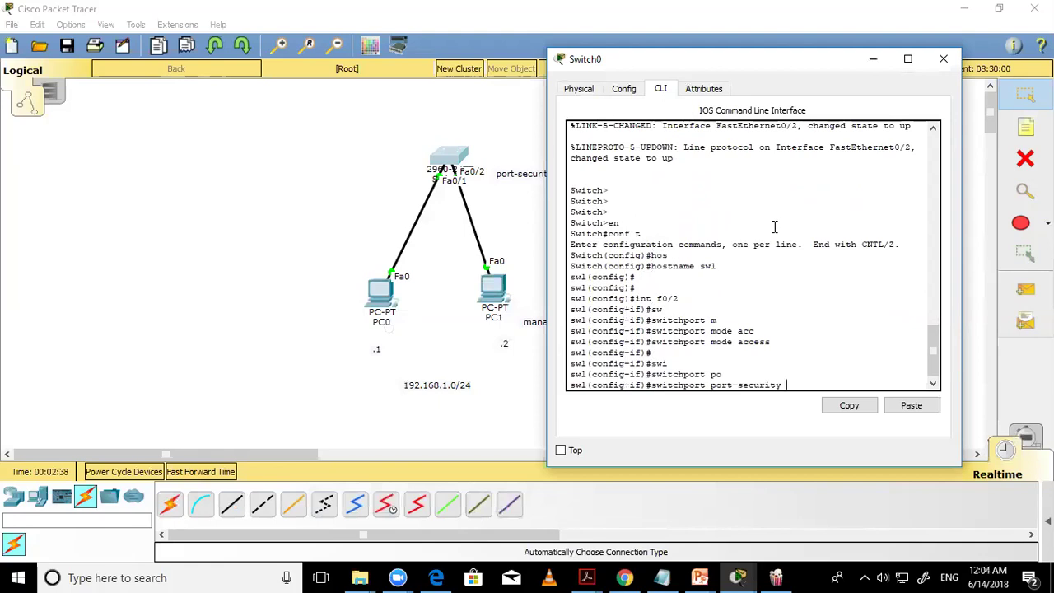
{"action": "key", "text": "Return"}
- Limit port security on f0/2 to a maximum of 1 address, checking the allowed range with the command help
{"action": "type", "text": "swi"}
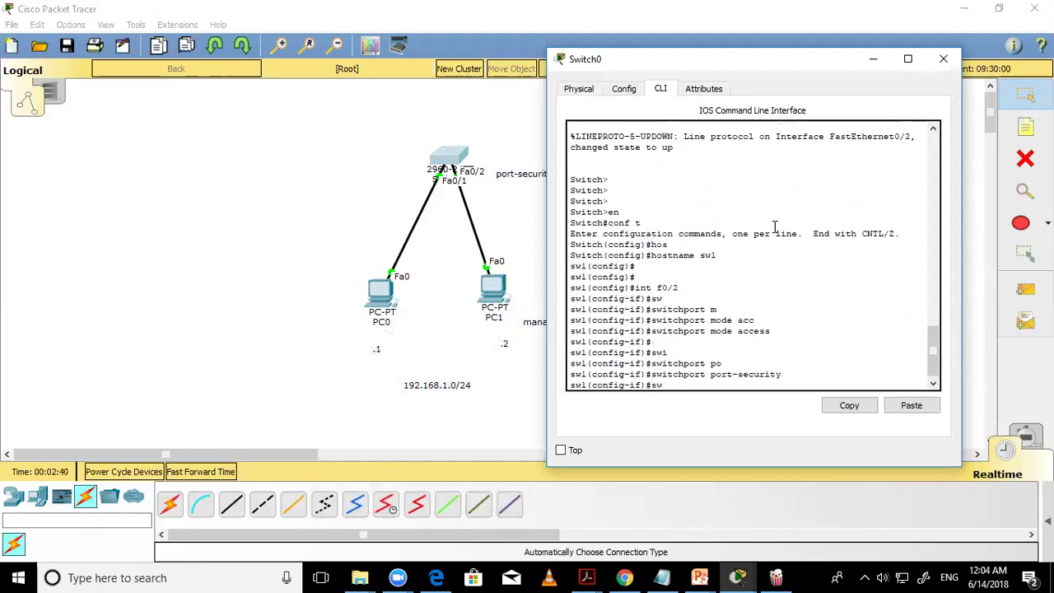
{"action": "key", "text": "Tab"}
{"action": "type", "text": "po"}
{"action": "key", "text": "Tab"}
{"action": "type", "text": "max"}
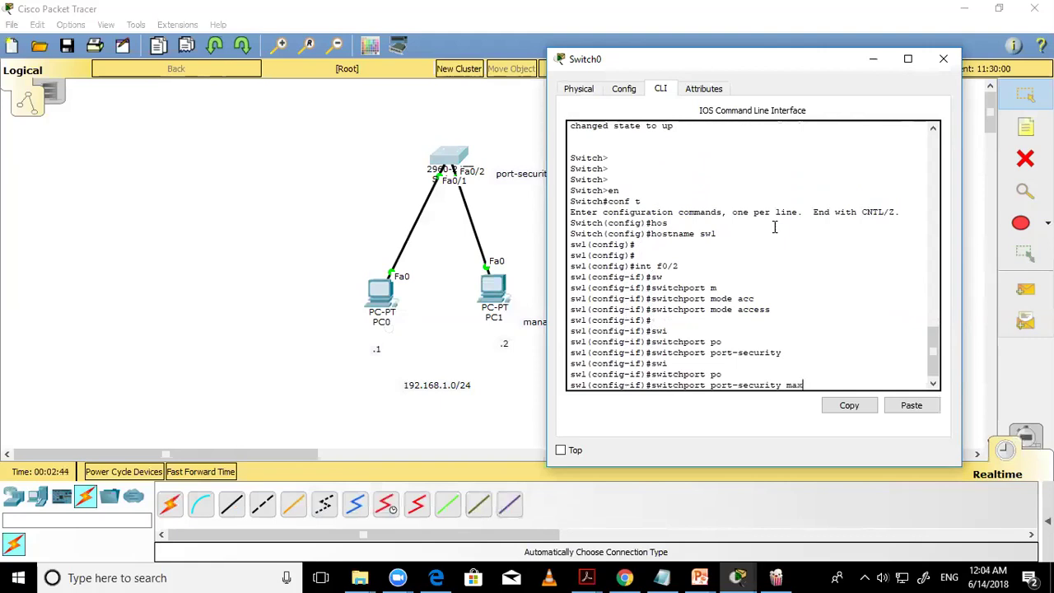
{"action": "key", "text": "Tab"}
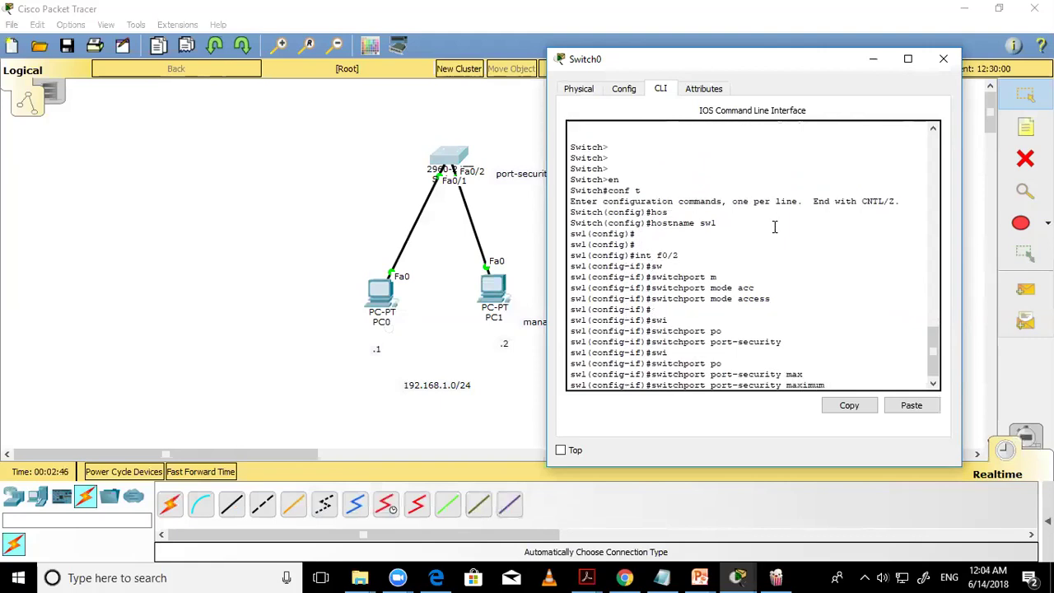
{"action": "type", "text": "?"}
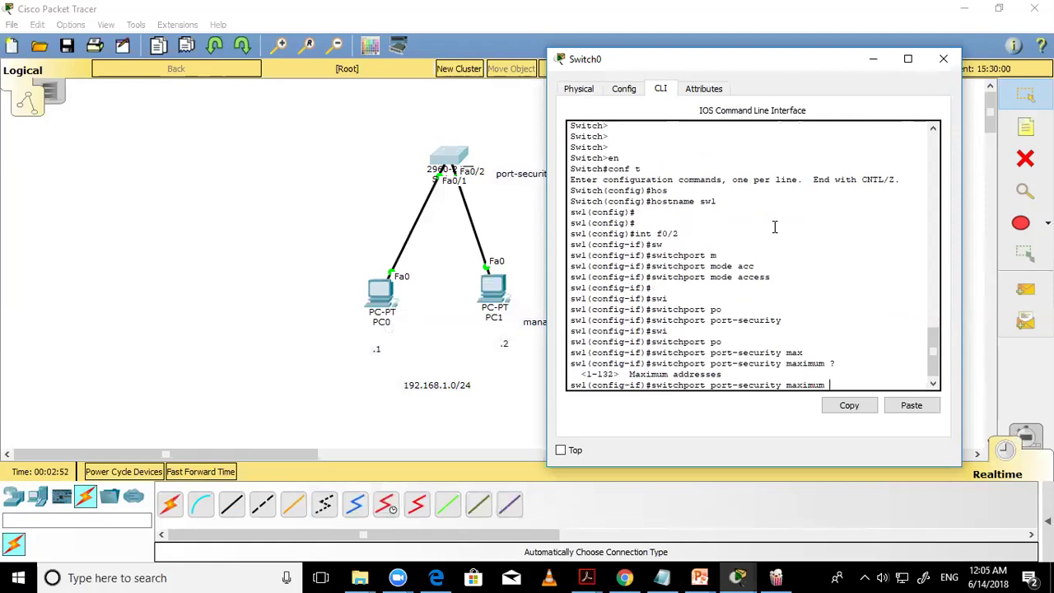
{"action": "type", "text": "1"}
{"action": "key", "text": "Return"}
{"action": "key", "text": "Return"}
{"action": "key", "text": "Return"}
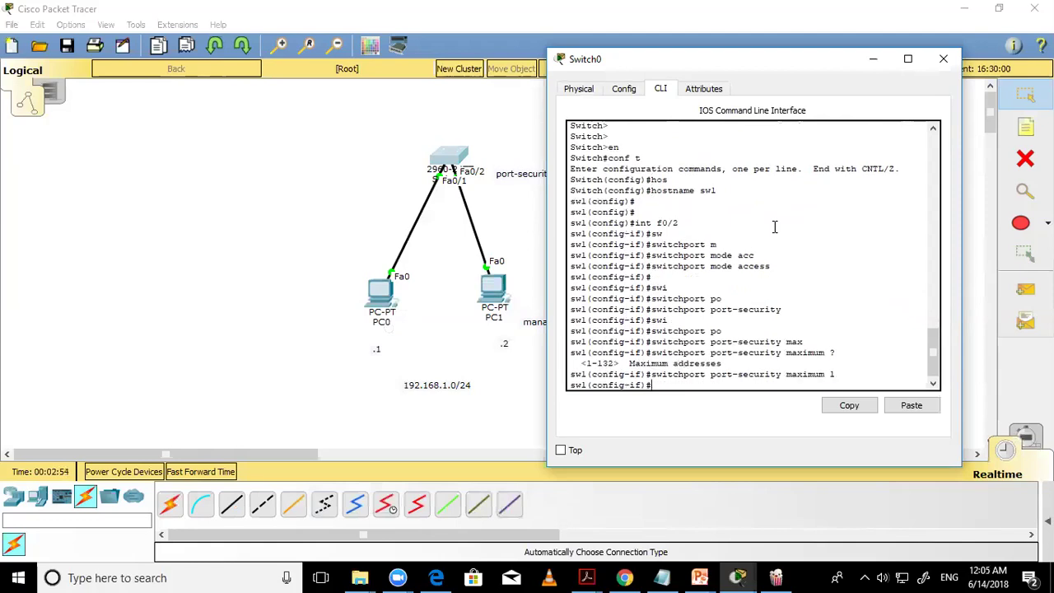
- Set the port-security MAC address learning on f0/2 to sticky, consulting the command help for the mac-address options
{"action": "type", "text": "swi"}
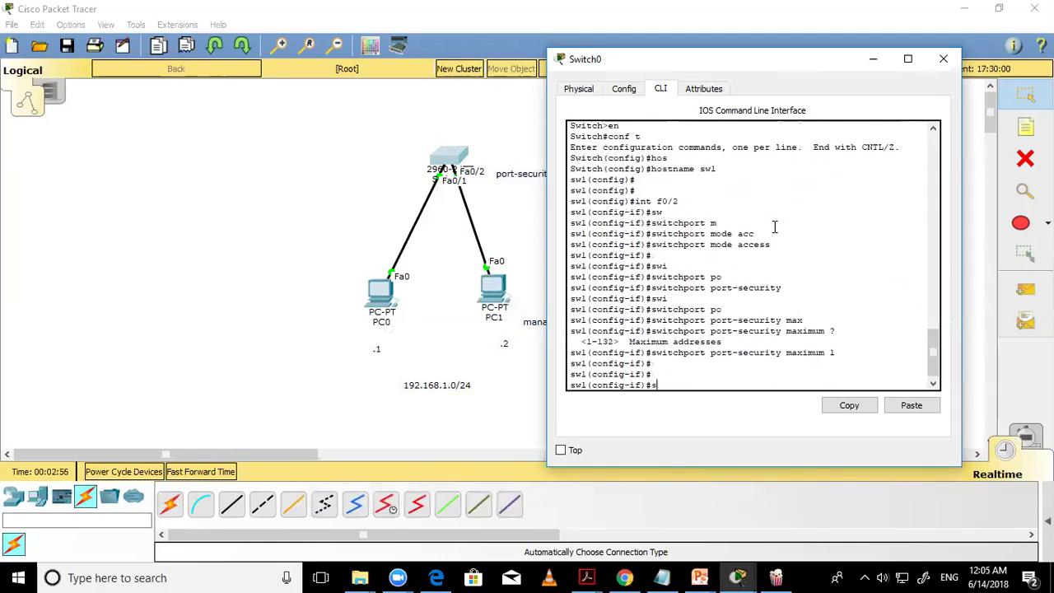
{"action": "key", "text": "Tab"}
{"action": "type", "text": "po"}
{"action": "key", "text": "Tab"}
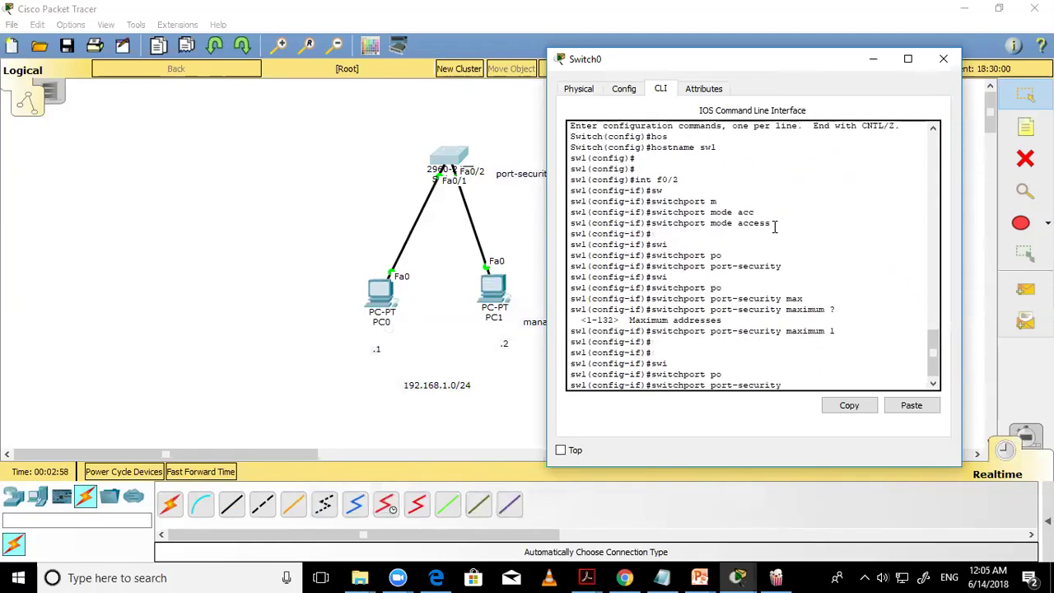
{"action": "type", "text": "mac"}
{"action": "key", "text": "Tab"}
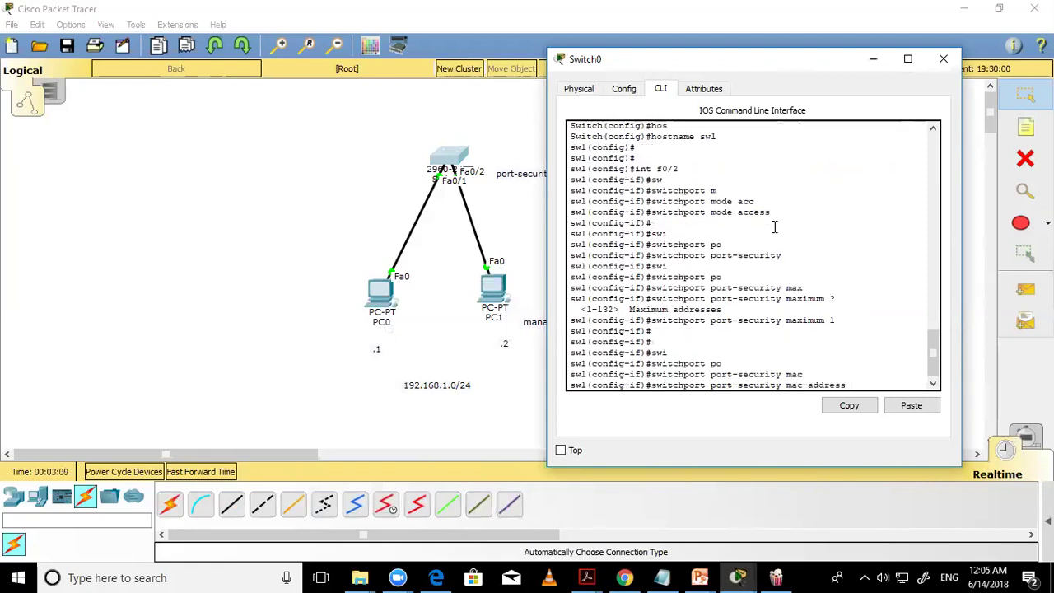
{"action": "type", "text": "?"}
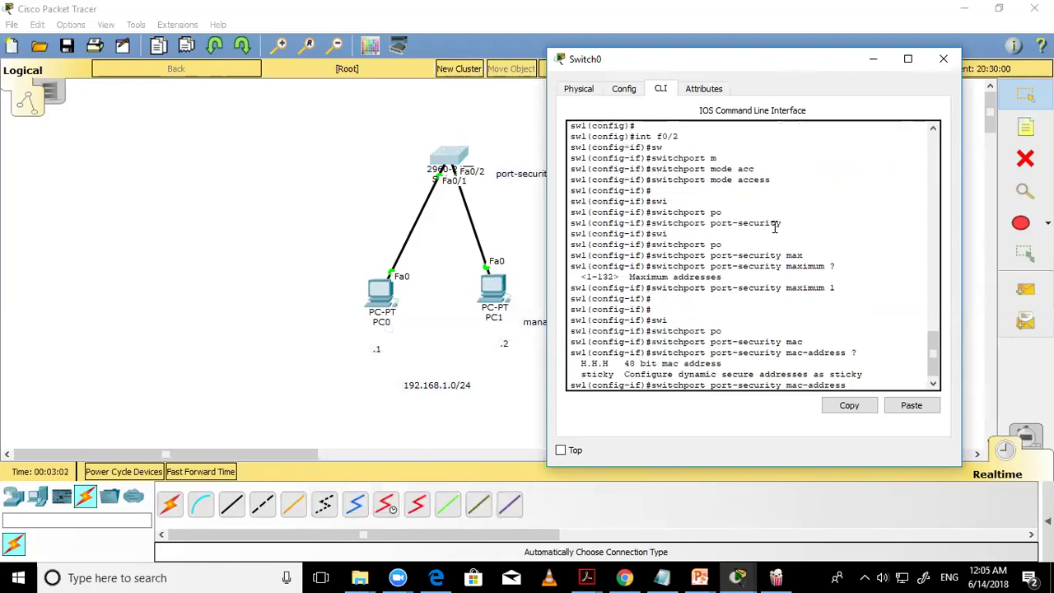
{"action": "type", "text": "sti"}
{"action": "key", "text": "Tab"}
{"action": "key", "text": "Return"}
{"action": "key", "text": "Return"}
{"action": "key", "text": "Return"}
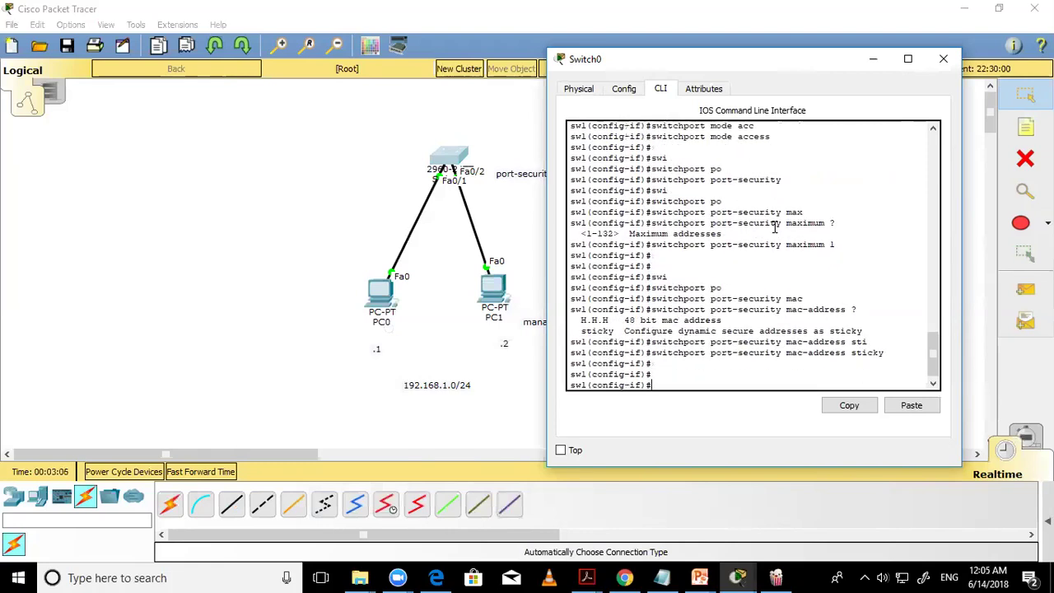
- Set the port-security violation action on f0/2 to shutdown, consulting the command help for the available modes
{"action": "type", "text": "swi"}
{"action": "key", "text": "Tab"}
{"action": "type", "text": "po"}
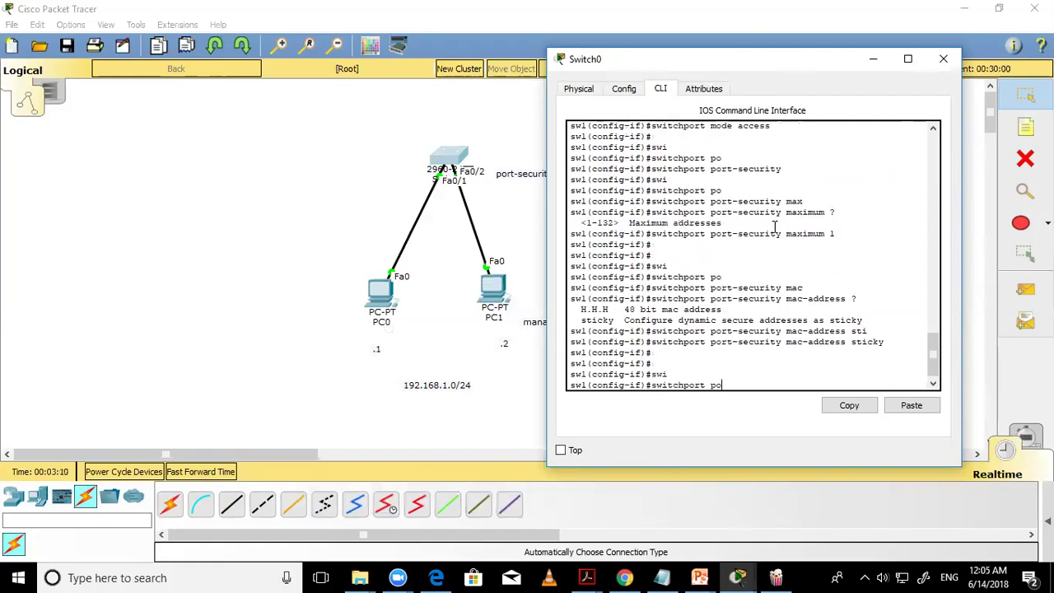
{"action": "key", "text": "Tab"}
{"action": "type", "text": "ma"}
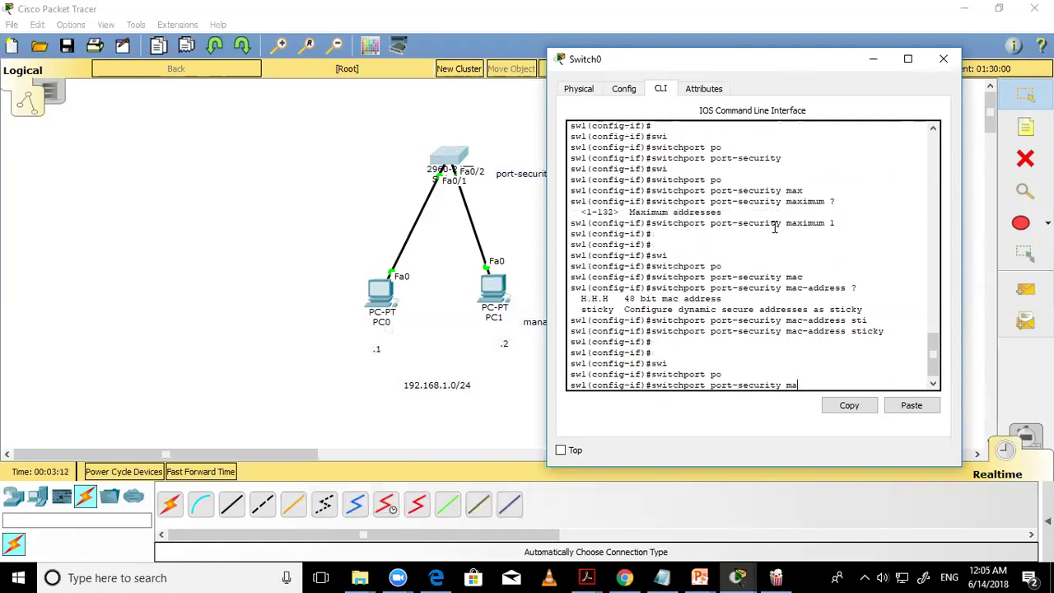
{"action": "key", "text": "BackSpace"}
{"action": "key", "text": "BackSpace"}
{"action": "type", "text": "vio"}
{"action": "key", "text": "Tab"}
{"action": "type", "text": "?"}
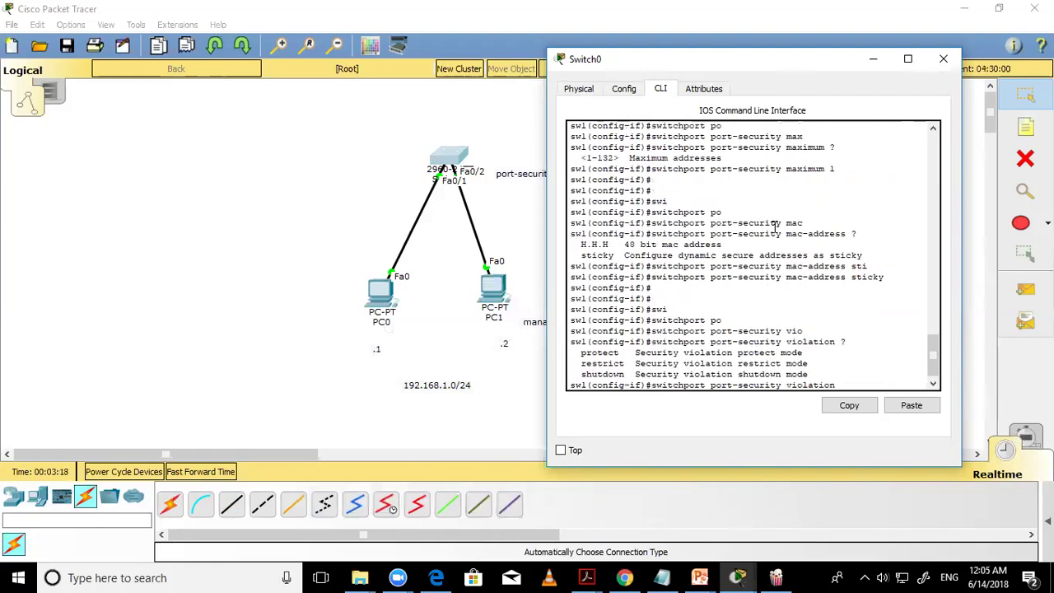
{"action": "type", "text": "shut"}
{"action": "key", "text": "Tab"}
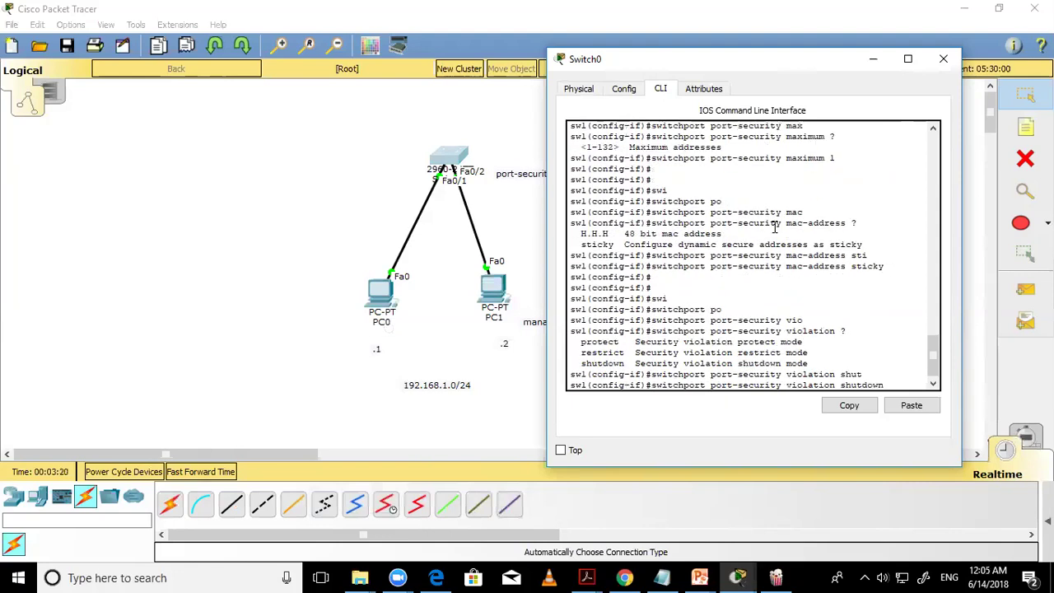
{"action": "key", "text": "Return"}
{"action": "key", "text": "Return"}
{"action": "key", "text": "Return"}
- Leave configuration mode on the switch and save the running configuration with the wr command
{"action": "key", "text": "ctrl+z"}
{"action": "key", "text": "Return"}
{"action": "key", "text": "Return"}
{"action": "key", "text": "Return"}
{"action": "key", "text": "Return"}
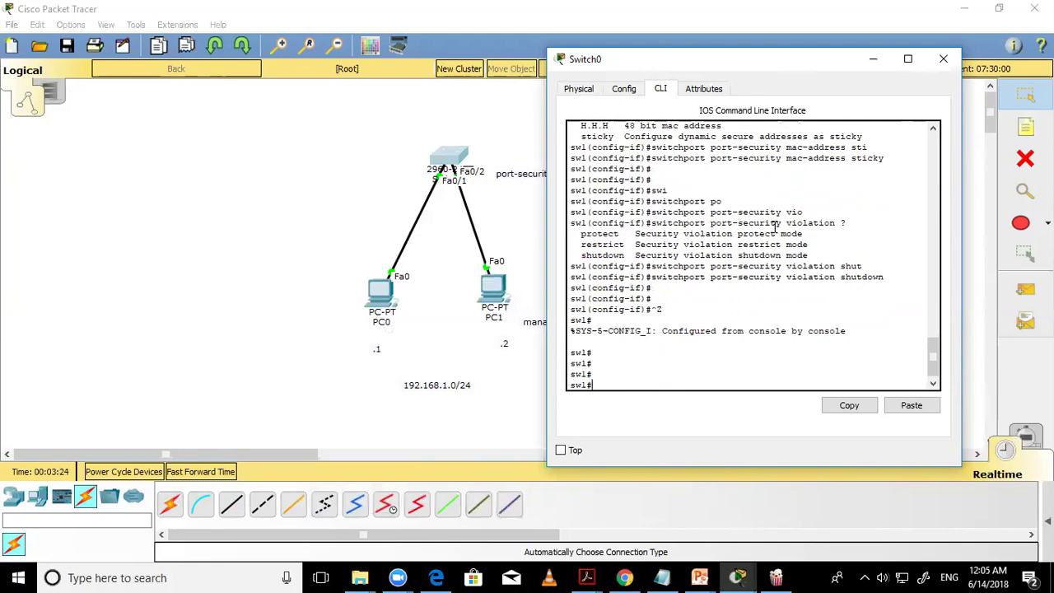
{"action": "type", "text": "wr"}
{"action": "key", "text": "Return"}
{"action": "key", "text": "Return"}
{"action": "key", "text": "Return"}
{"action": "key", "text": "Return"}
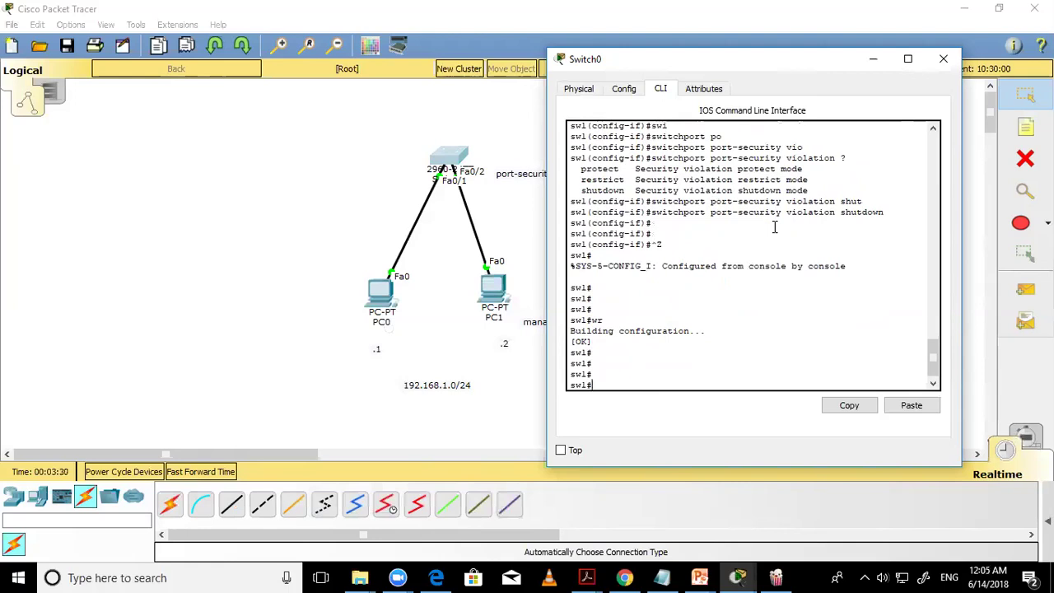
- Run show port-security on the switch, examine the secure port, maximum address and action entries, and close the switch window
{"action": "type", "text": "sh"}
{"action": "key", "text": "Tab"}
{"action": "type", "text": "p"}
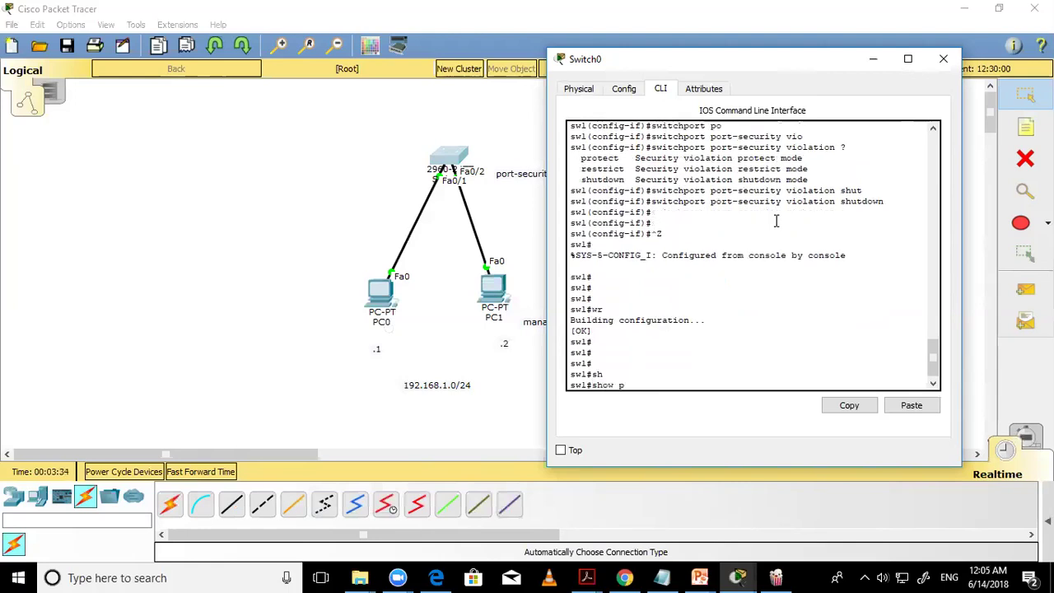
{"action": "type", "text": "o"}
{"action": "key", "text": "Tab"}
{"action": "key", "text": "Return"}
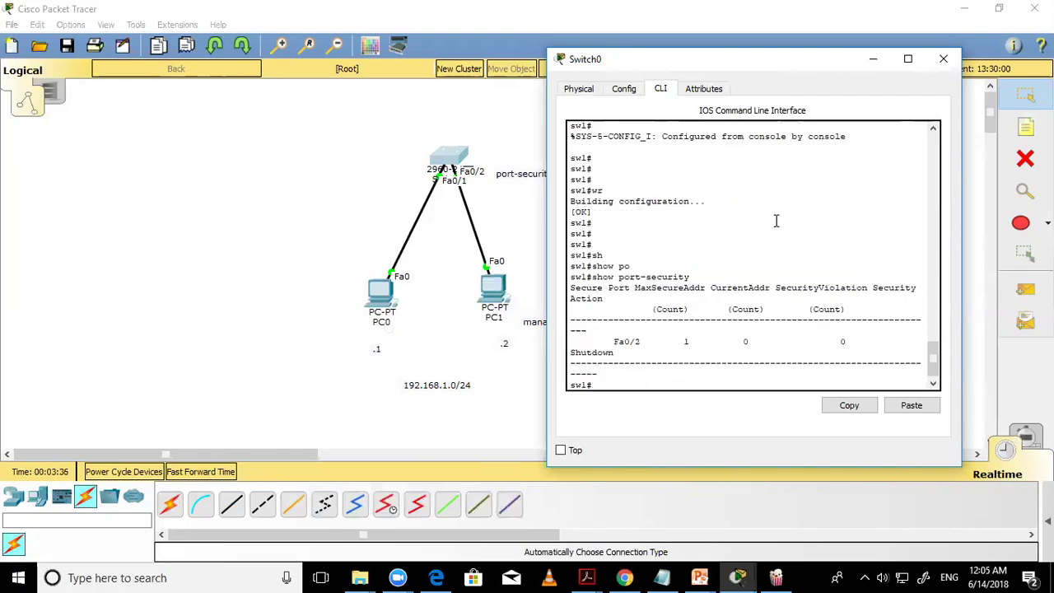
{"action": "left_click_drag", "start_coordinate": [608, 341], "coordinate": [645, 342]}
{"action": "left_click_drag", "start_coordinate": [569, 353], "coordinate": [628, 353]}
{"action": "double_click", "coordinate": [685, 341]}
{"action": "left_click", "coordinate": [944, 60]}
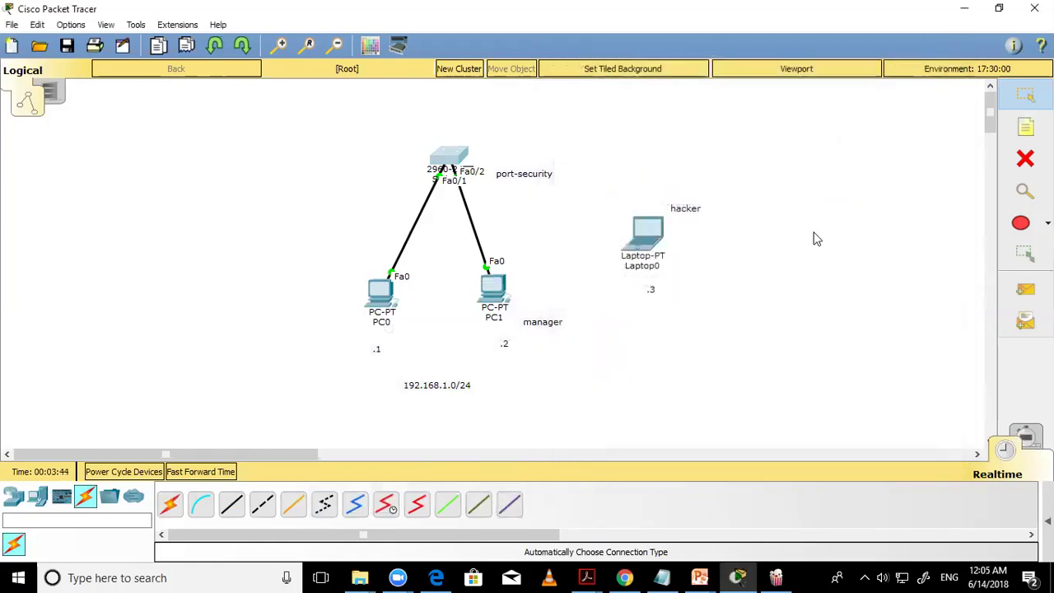
- Ping 192.168.1.1 from PC1's command prompt to generate traffic through the secured port, and close the PC1 window
{"action": "left_click", "coordinate": [495, 292]}
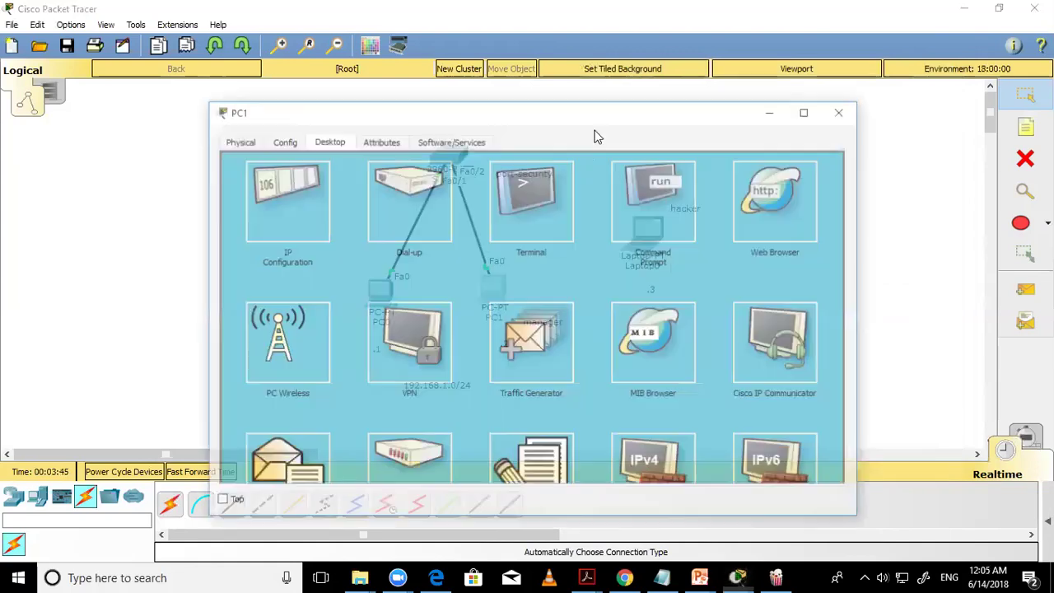
{"action": "left_click_drag", "start_coordinate": [616, 111], "coordinate": [913, 105]}
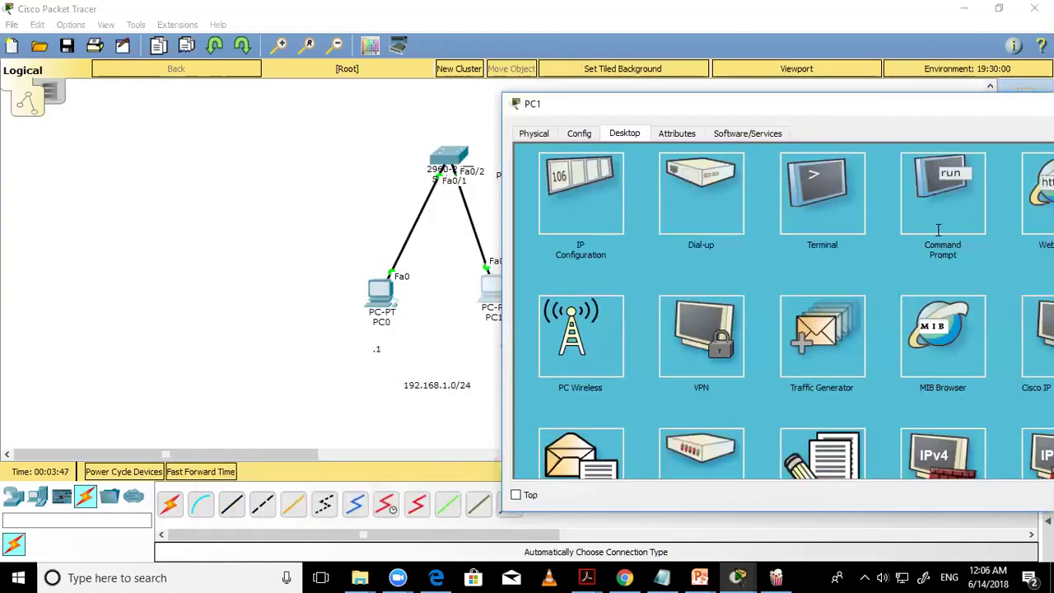
{"action": "left_click", "coordinate": [940, 225]}
{"action": "type", "text": "ping"}
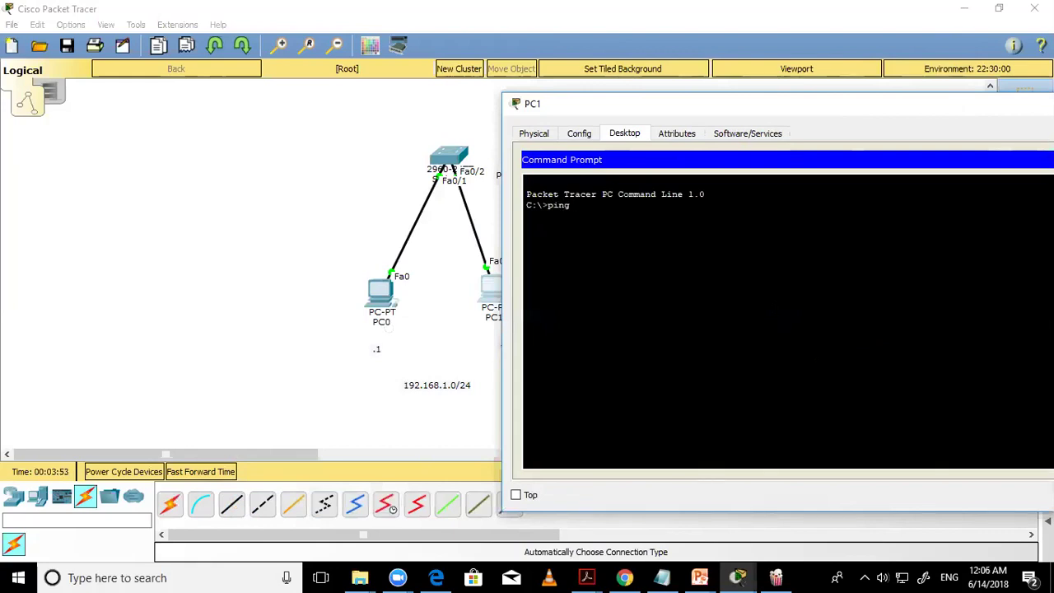
{"action": "type", "text": " 192.168.1.1"}
{"action": "key", "text": "Return"}
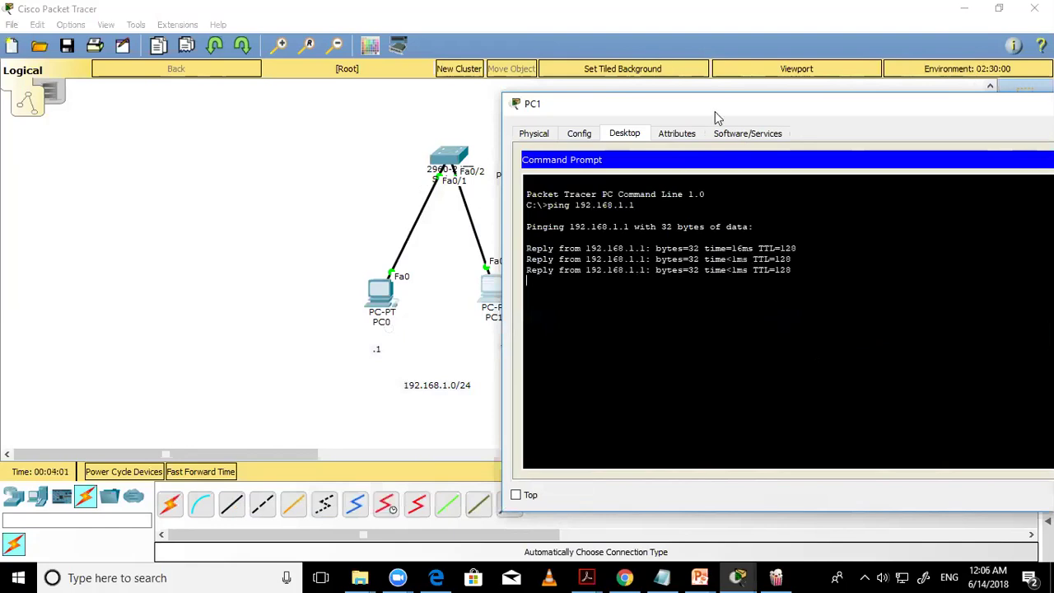
{"action": "left_click_drag", "start_coordinate": [707, 107], "coordinate": [567, 99]}
{"action": "left_click", "coordinate": [1000, 94]}
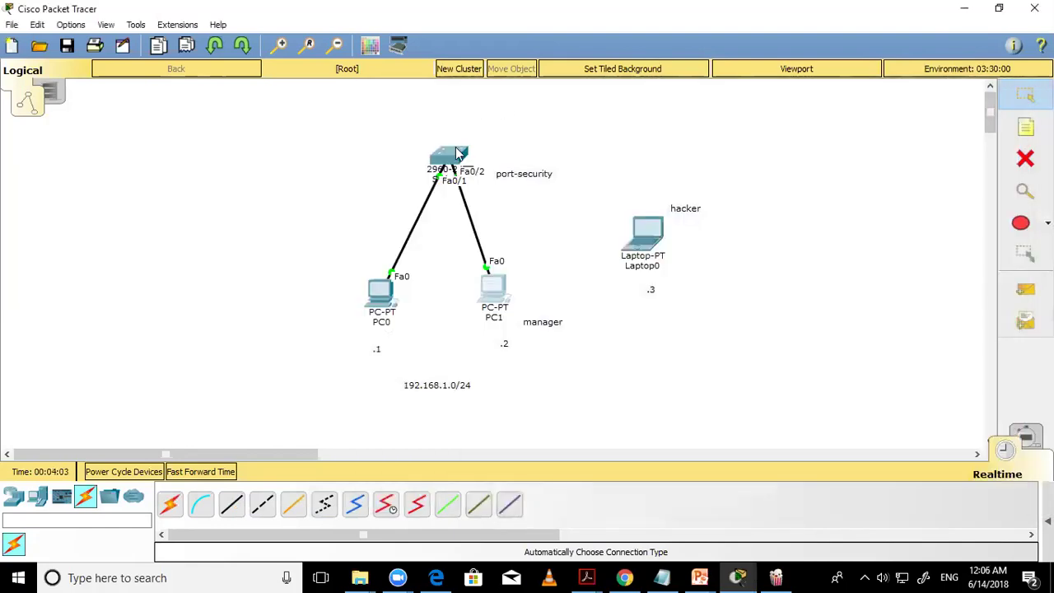
- Run show port-security again on Switch0, compare the current address count with the earlier output, and close the window
{"action": "left_click", "coordinate": [448, 159]}
{"action": "left_click_drag", "start_coordinate": [593, 111], "coordinate": [821, 113]}
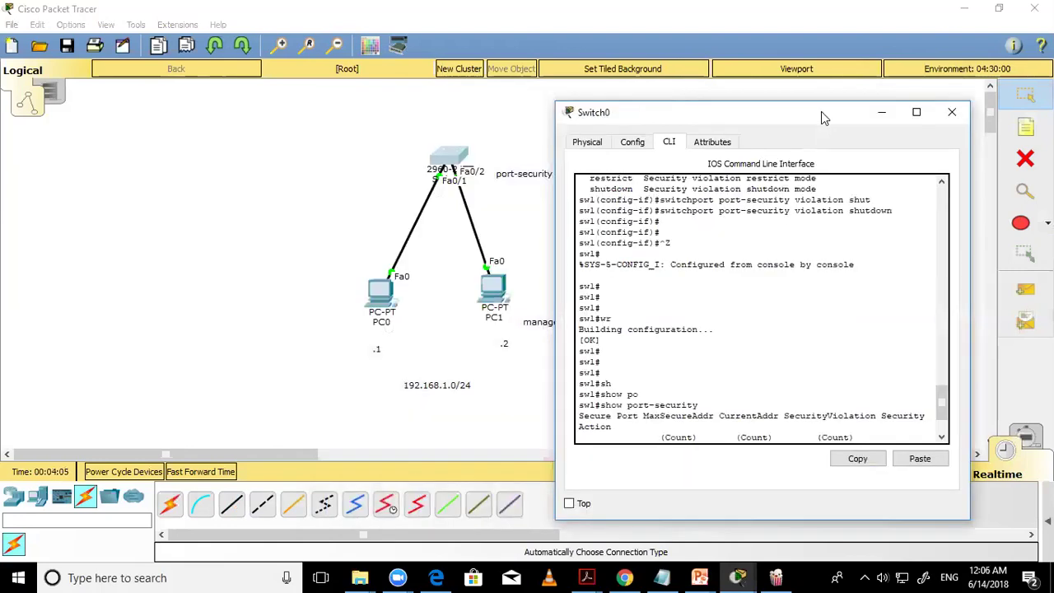
{"action": "key", "text": "Up"}
{"action": "key", "text": "Return"}
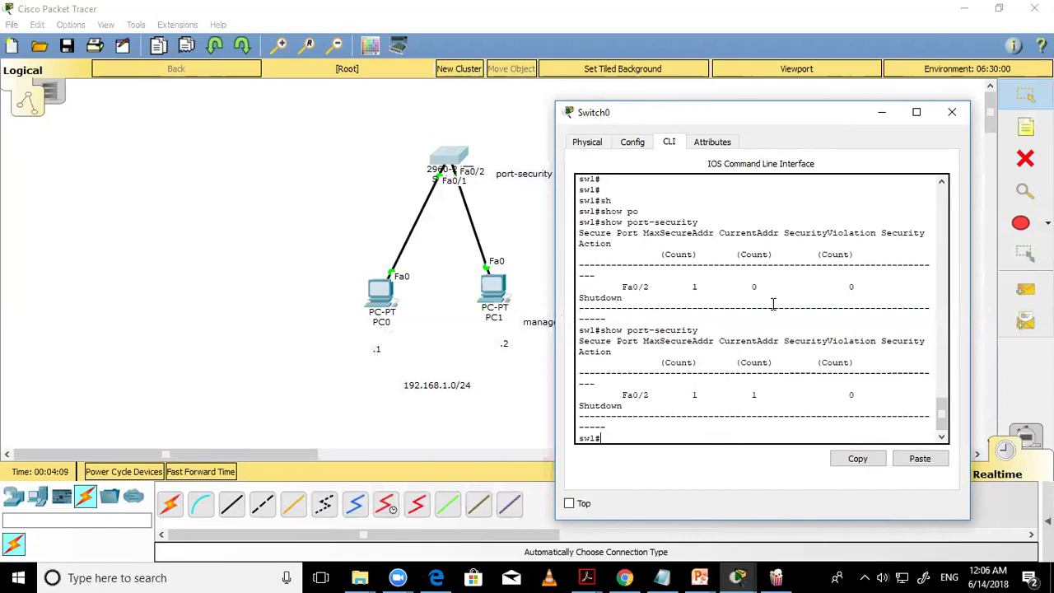
{"action": "left_click_drag", "start_coordinate": [742, 394], "coordinate": [853, 406]}
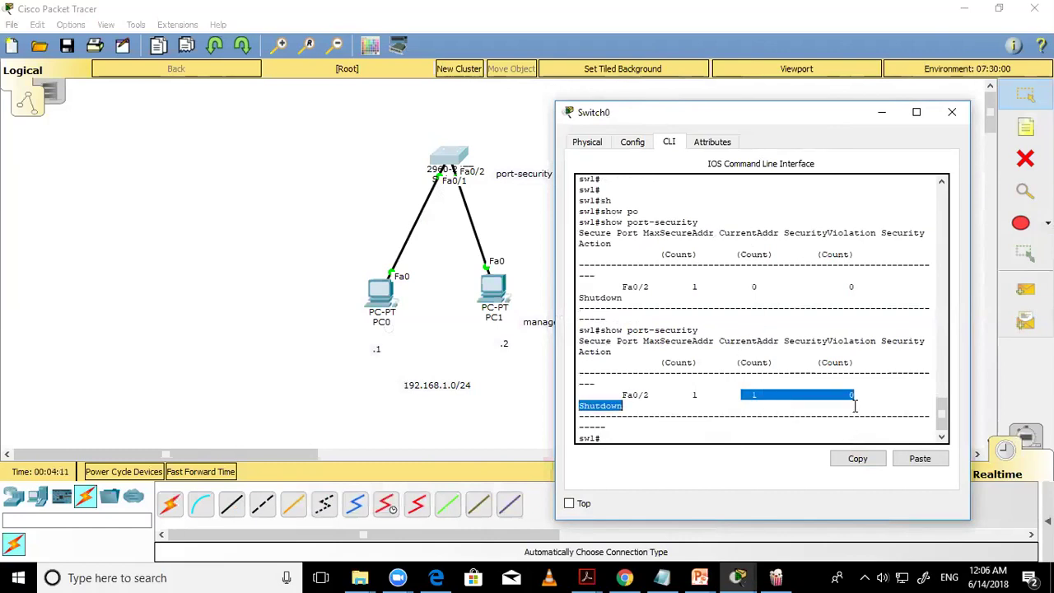
{"action": "left_click", "coordinate": [785, 394]}
{"action": "double_click", "coordinate": [751, 395]}
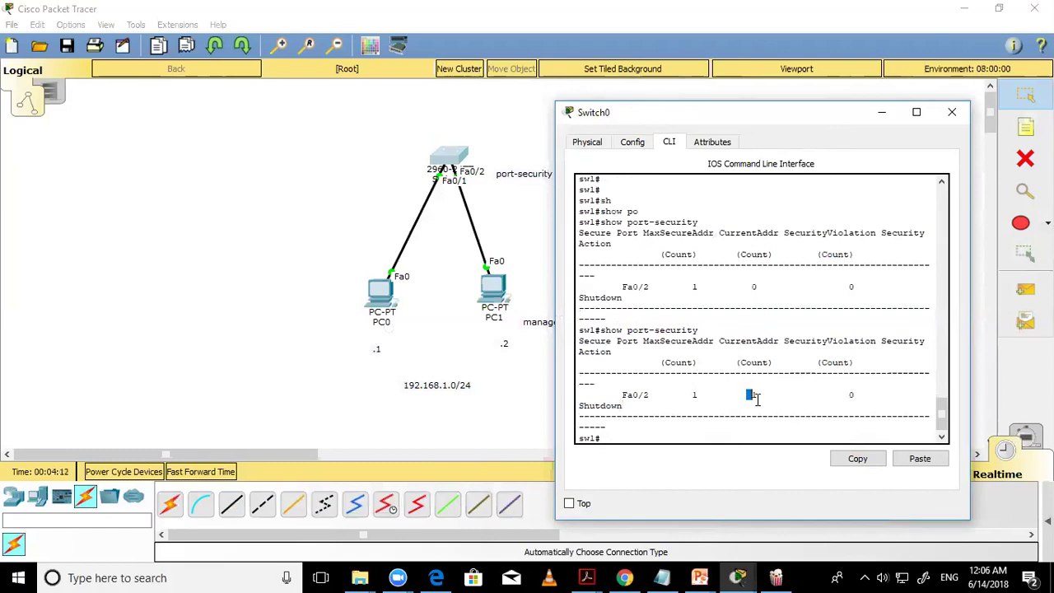
{"action": "double_click", "coordinate": [753, 287]}
{"action": "double_click", "coordinate": [753, 396]}
{"action": "left_click", "coordinate": [952, 113]}
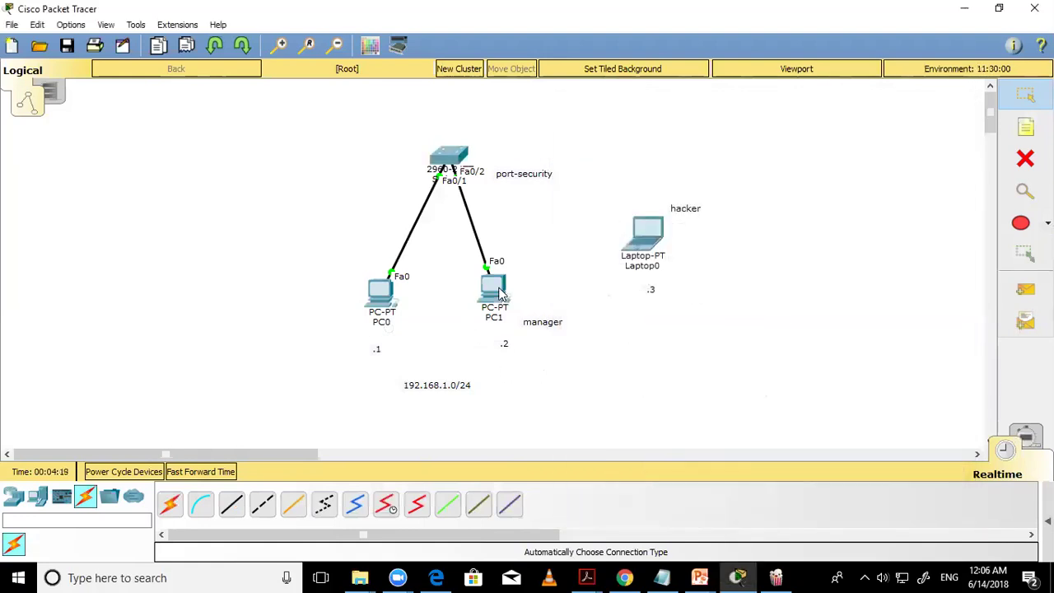
- Run show port-security interface fastEthernet 0/2 in Switch0's command line
{"action": "left_click", "coordinate": [453, 157]}
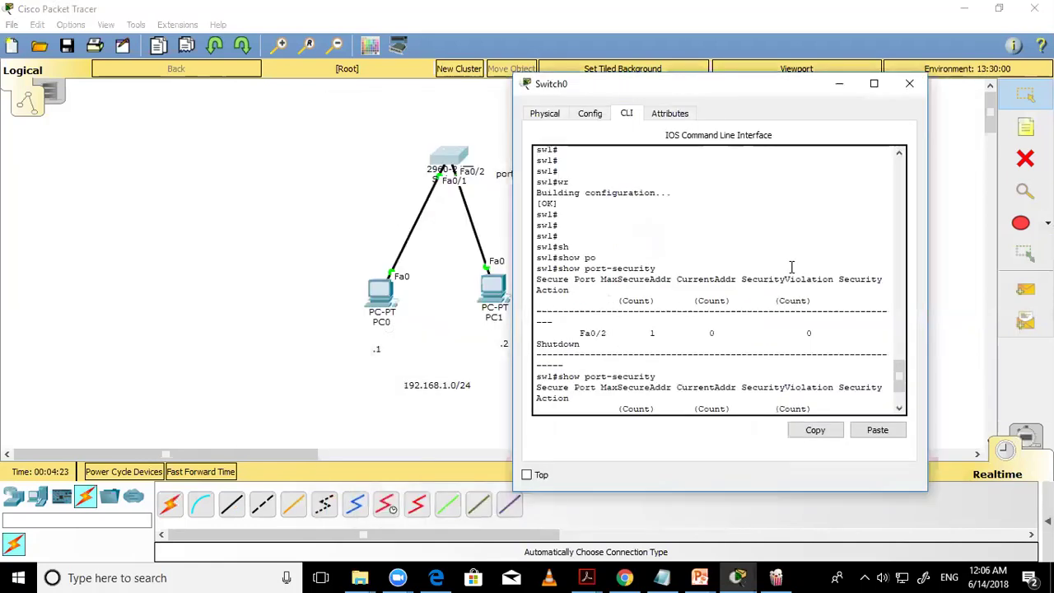
{"action": "key", "text": "Return"}
{"action": "key", "text": "Return"}
{"action": "key", "text": "Return"}
{"action": "key", "text": "Return"}
{"action": "type", "text": "sh"}
{"action": "key", "text": "Tab"}
{"action": "type", "text": "p"}
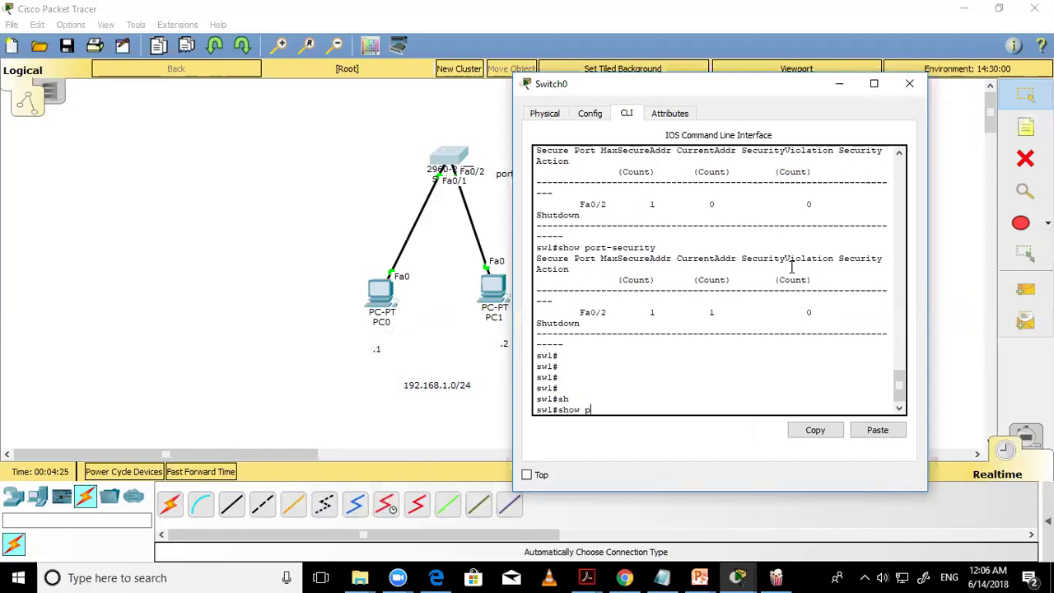
{"action": "type", "text": "o"}
{"action": "key", "text": "Tab"}
{"action": "type", "text": "in"}
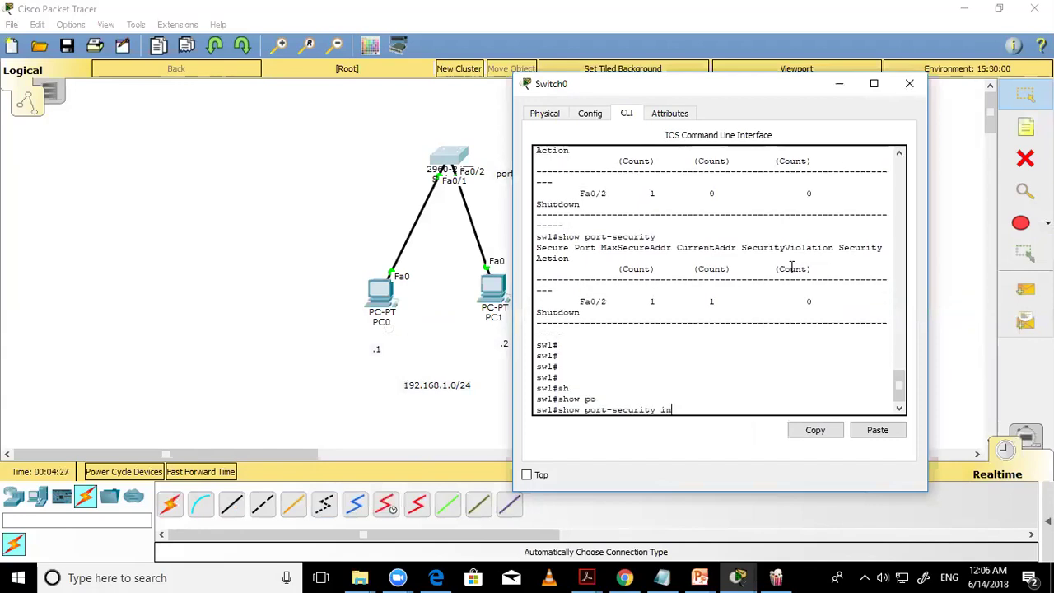
{"action": "key", "text": "Tab"}
{"action": "type", "text": "f"}
{"action": "key", "text": "Tab"}
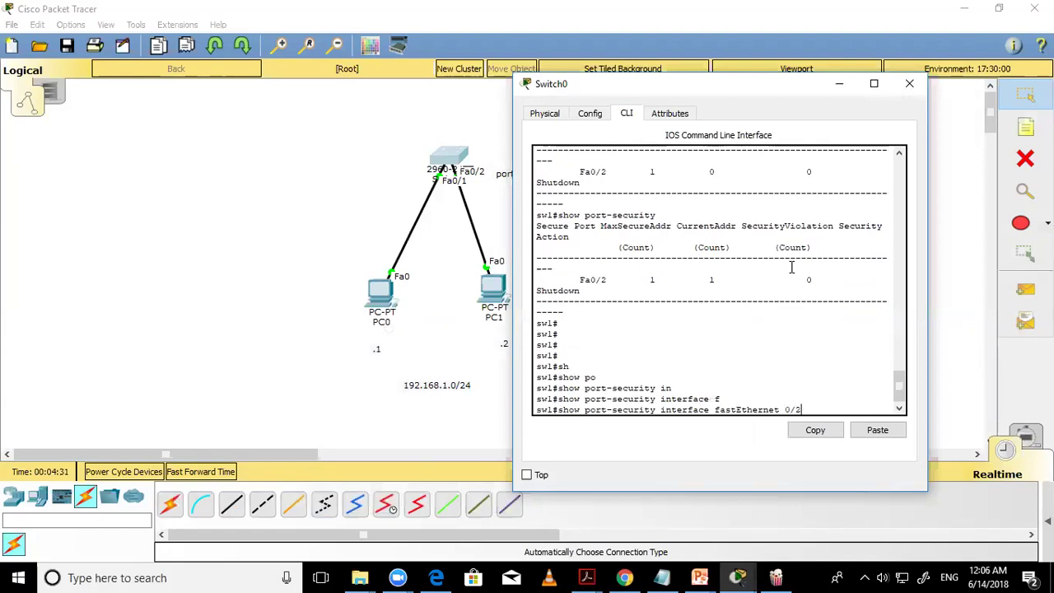
{"action": "type", "text": "0/2"}
{"action": "key", "text": "Return"}
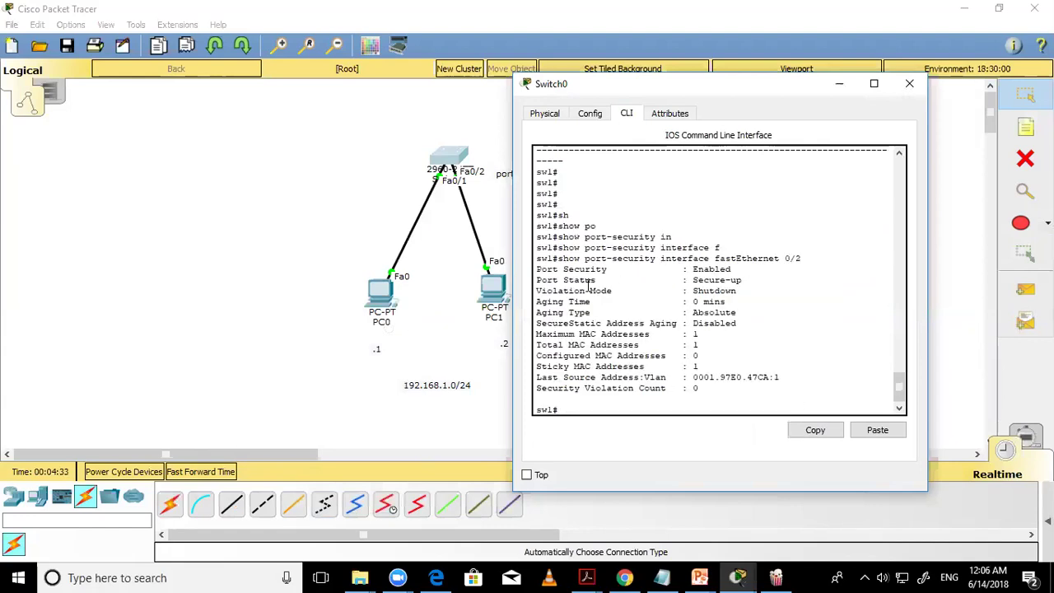
- Examine the port status, MAC address counts and last source address for interface 0/2, and close the switch window
{"action": "left_click_drag", "start_coordinate": [761, 282], "coordinate": [673, 294]}
{"action": "left_click", "coordinate": [824, 339]}
{"action": "left_click_drag", "start_coordinate": [704, 341], "coordinate": [785, 381]}
{"action": "left_click", "coordinate": [728, 348]}
{"action": "left_click", "coordinate": [755, 367]}
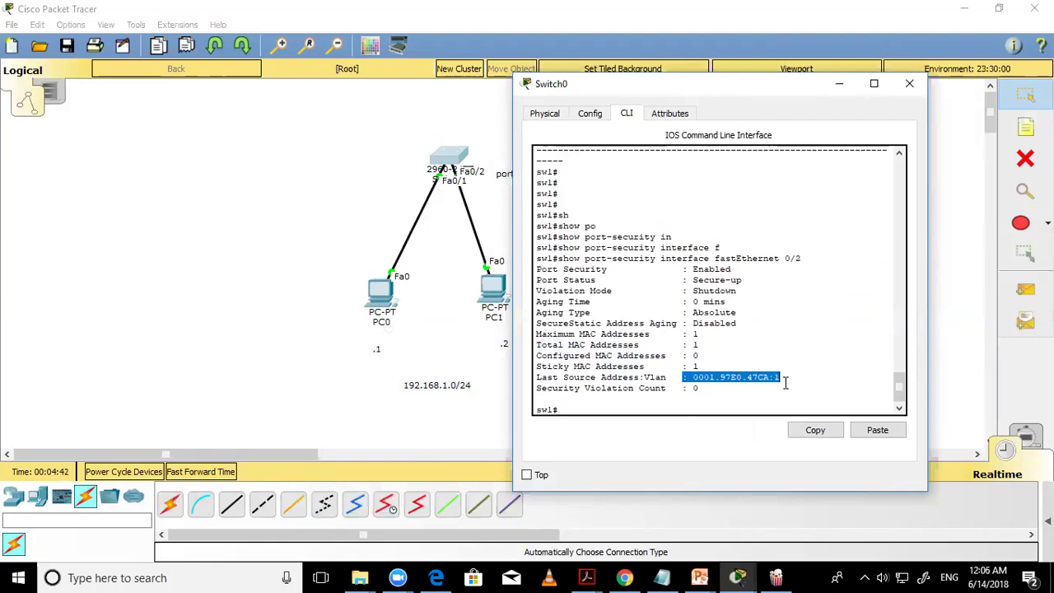
{"action": "left_click", "coordinate": [854, 356]}
{"action": "left_click", "coordinate": [909, 84]}
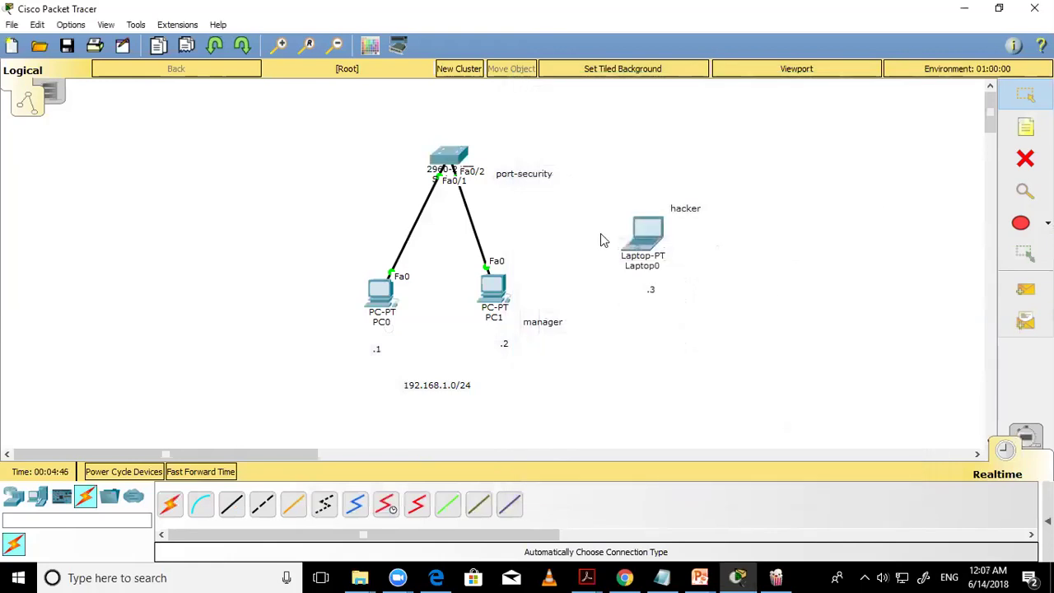
- Move PC1's end of the switch cable to the FastEthernet0 port of the hacker laptop
{"action": "left_click", "coordinate": [487, 269]}
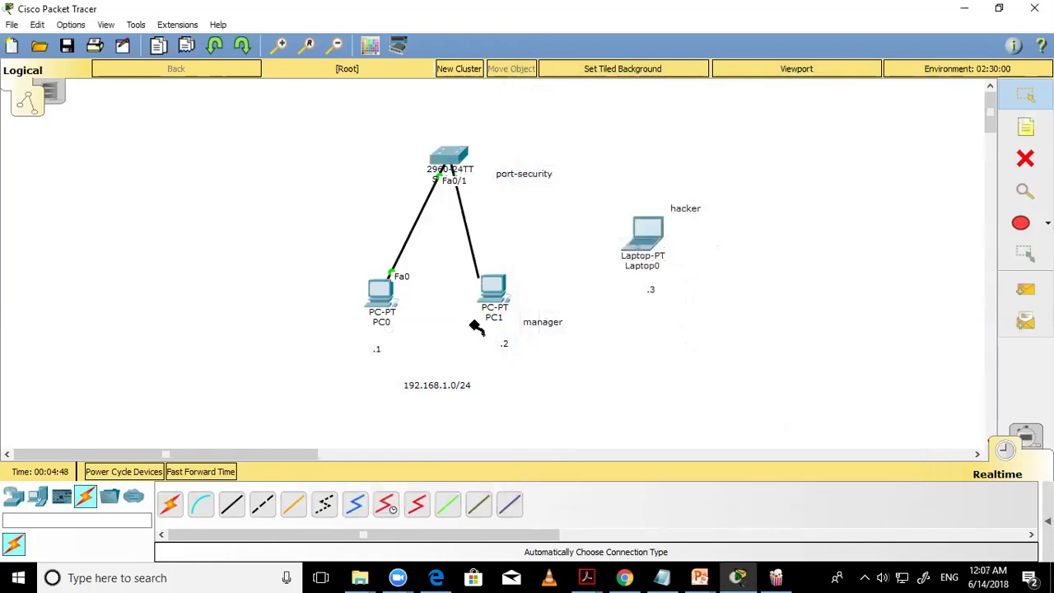
{"action": "left_click", "coordinate": [648, 236]}
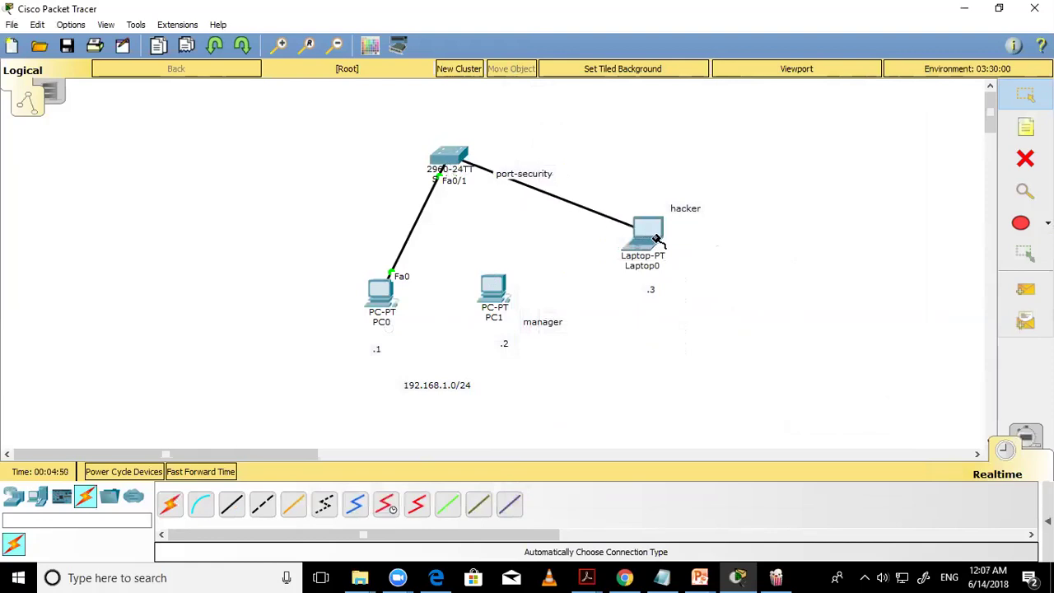
{"action": "left_click", "coordinate": [651, 235]}
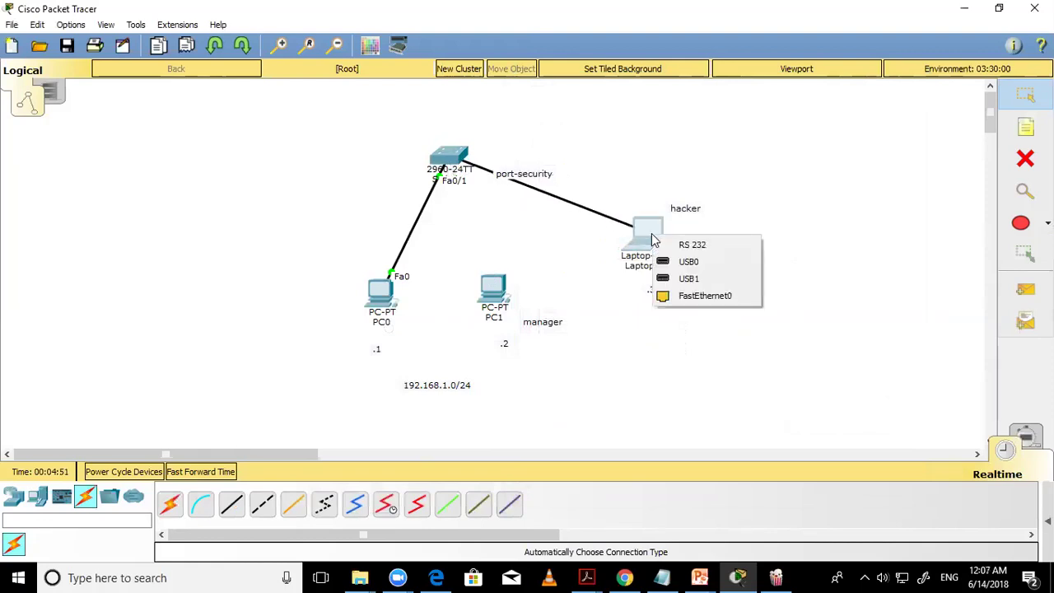
{"action": "left_click", "coordinate": [684, 296]}
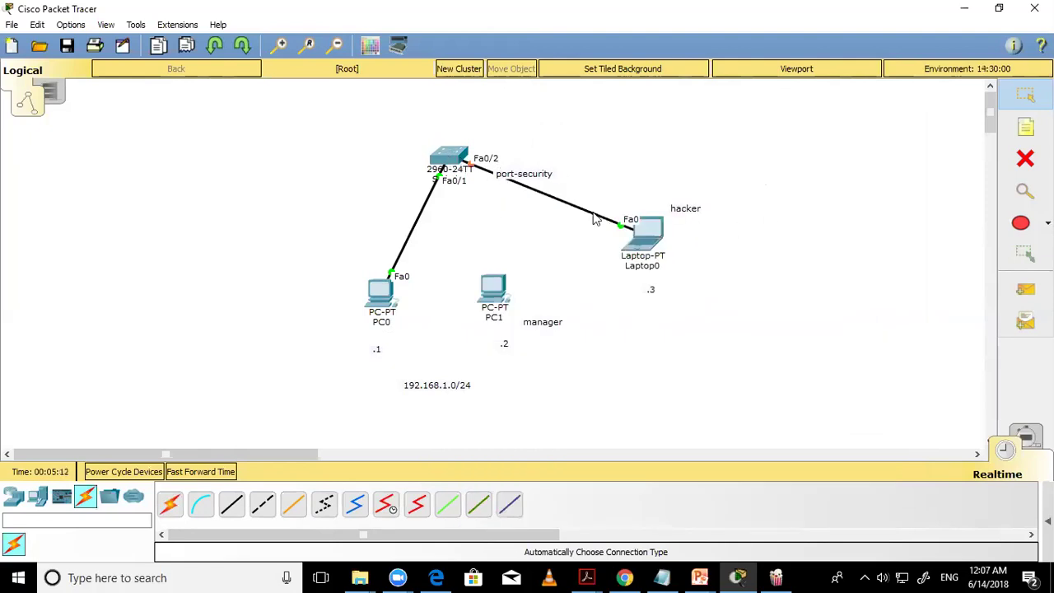
- Ping 192.168.1.1 from Laptop0's command prompt, and close the laptop window
{"action": "mouse_move", "coordinate": [654, 242]}
{"action": "left_click", "coordinate": [646, 234]}
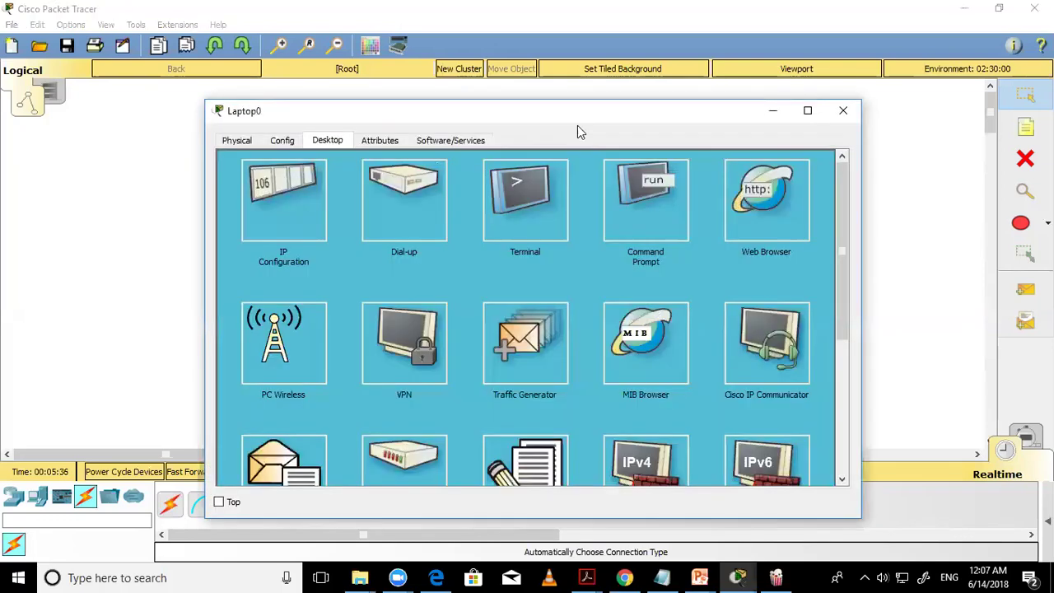
{"action": "left_click", "coordinate": [670, 196]}
{"action": "type", "text": "ping 192.168.1.1"}
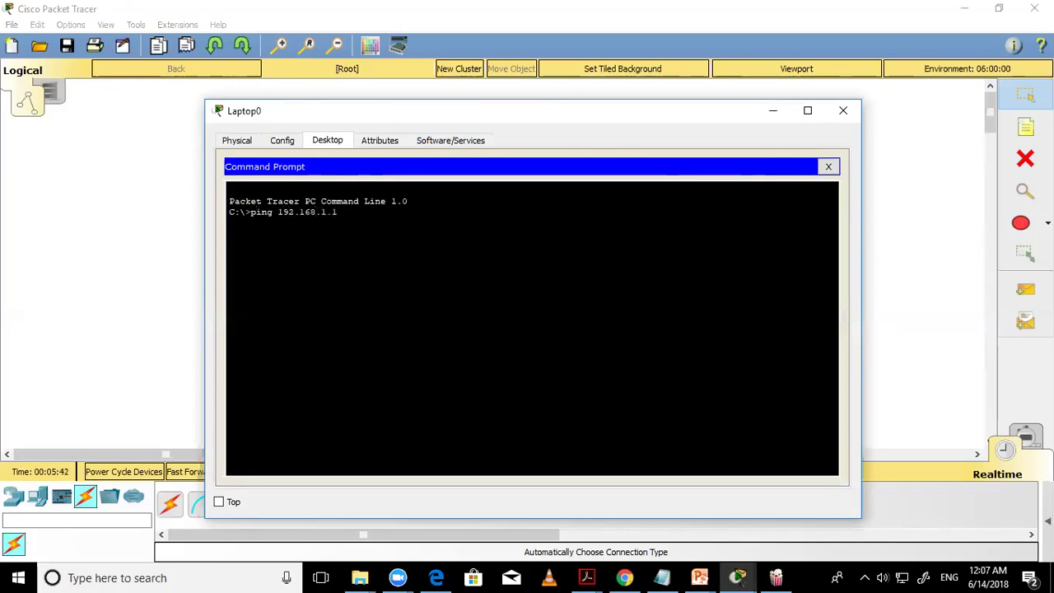
{"action": "key", "text": "Return"}
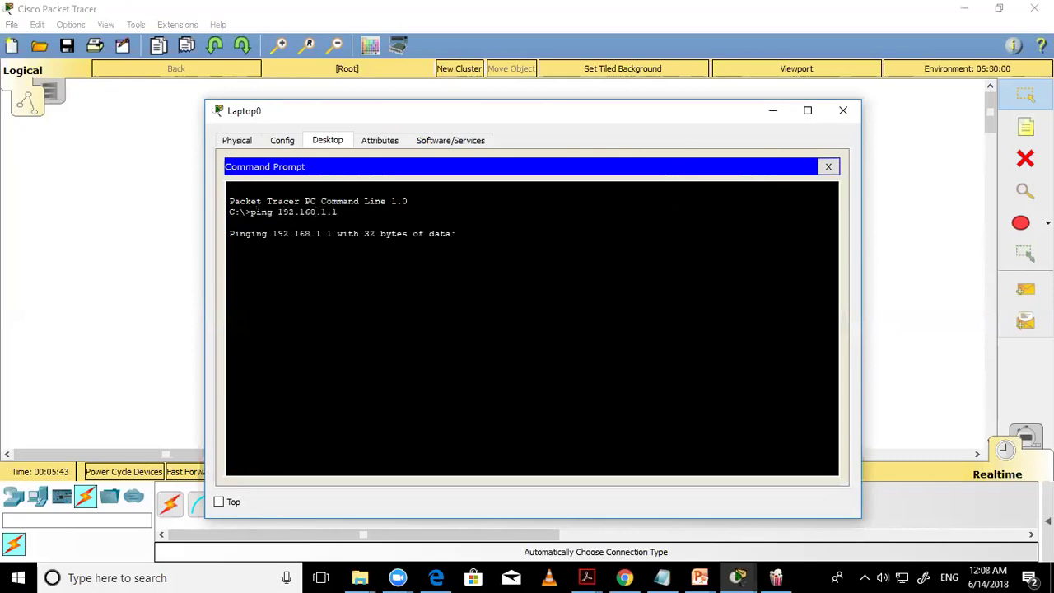
{"action": "left_click", "coordinate": [842, 111]}
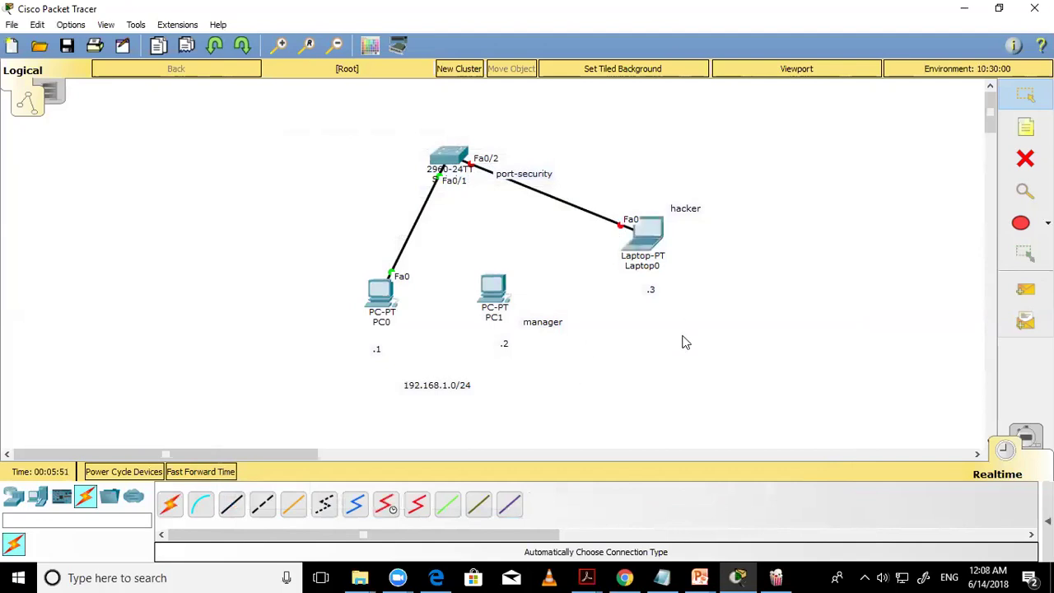
- Run show port-security on Switch0, examine the security violation count for Fa0/2, and close the switch window
{"action": "left_click", "coordinate": [455, 164]}
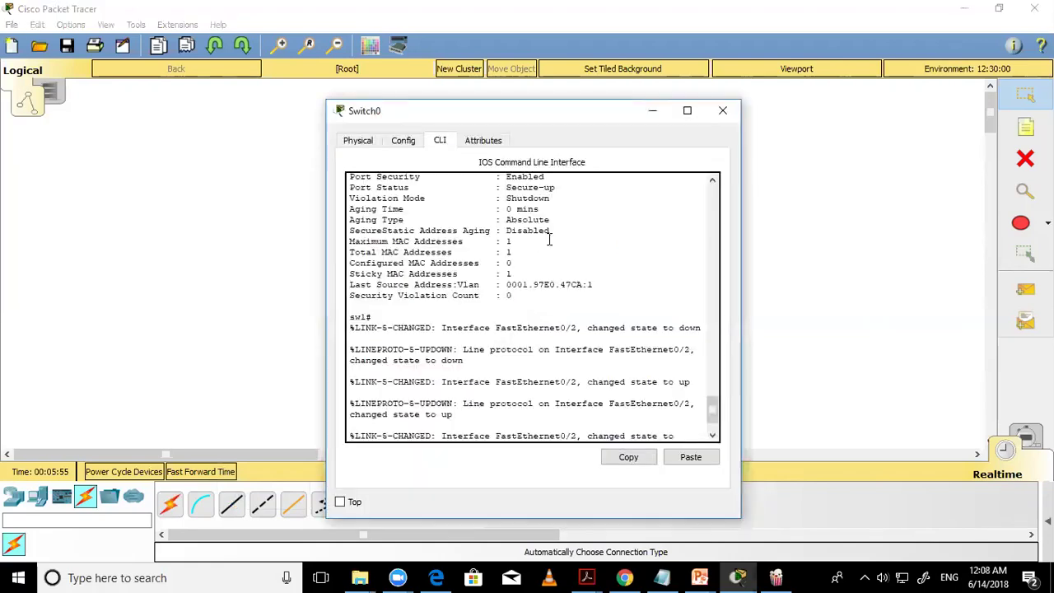
{"action": "key", "text": "Return"}
{"action": "key", "text": "Return"}
{"action": "type", "text": "sh port-security"}
{"action": "key", "text": "Tab"}
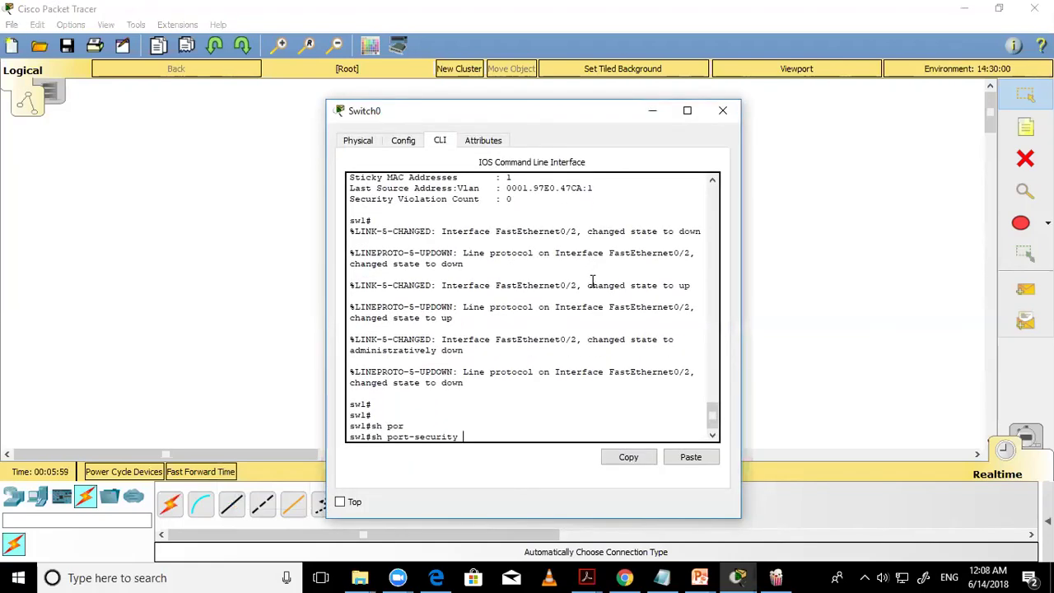
{"action": "key", "text": "Return"}
{"action": "left_click_drag", "start_coordinate": [616, 395], "coordinate": [669, 397]}
{"action": "left_click_drag", "start_coordinate": [559, 340], "coordinate": [643, 350]}
{"action": "left_click_drag", "start_coordinate": [616, 395], "coordinate": [669, 398]}
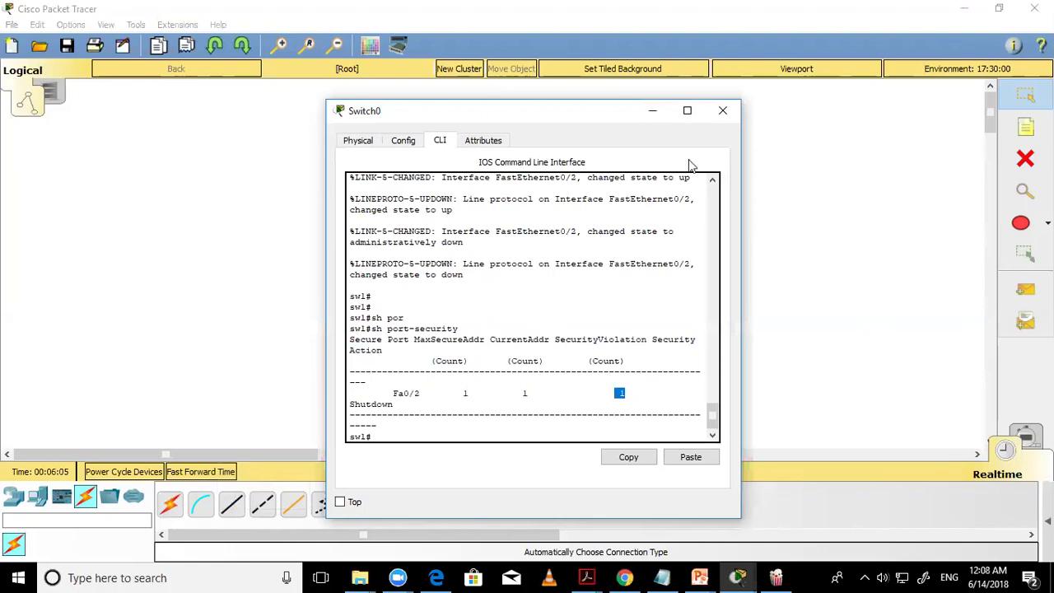
{"action": "left_click", "coordinate": [722, 110]}
- Reopen Laptop0's command prompt to review the outcome of the ping to 192.168.1.1, and close the window
{"action": "left_click", "coordinate": [648, 240]}
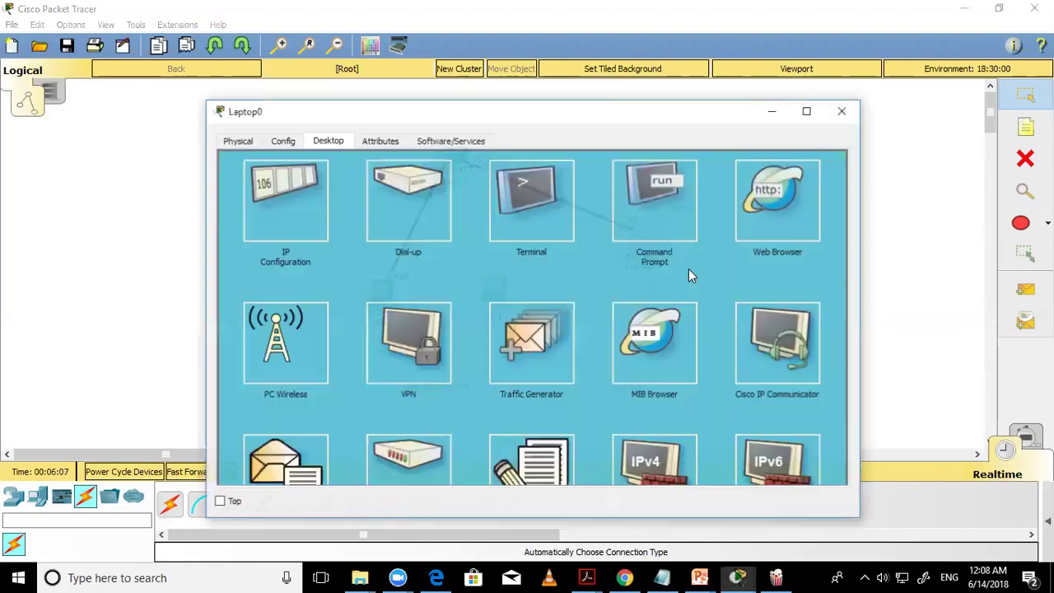
{"action": "left_click", "coordinate": [639, 211]}
{"action": "key", "text": "Up"}
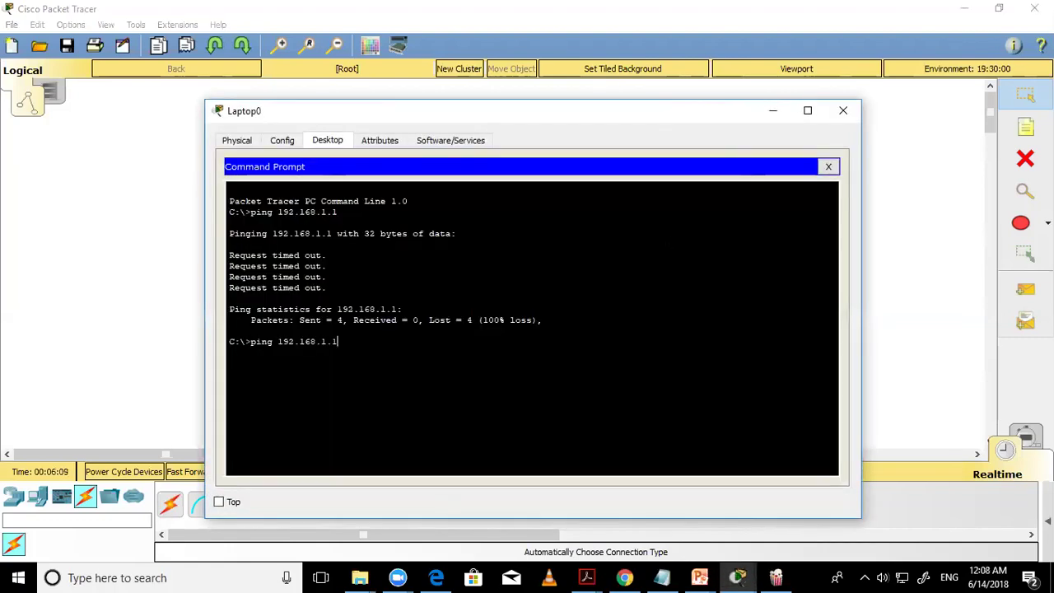
{"action": "left_click", "coordinate": [845, 111]}
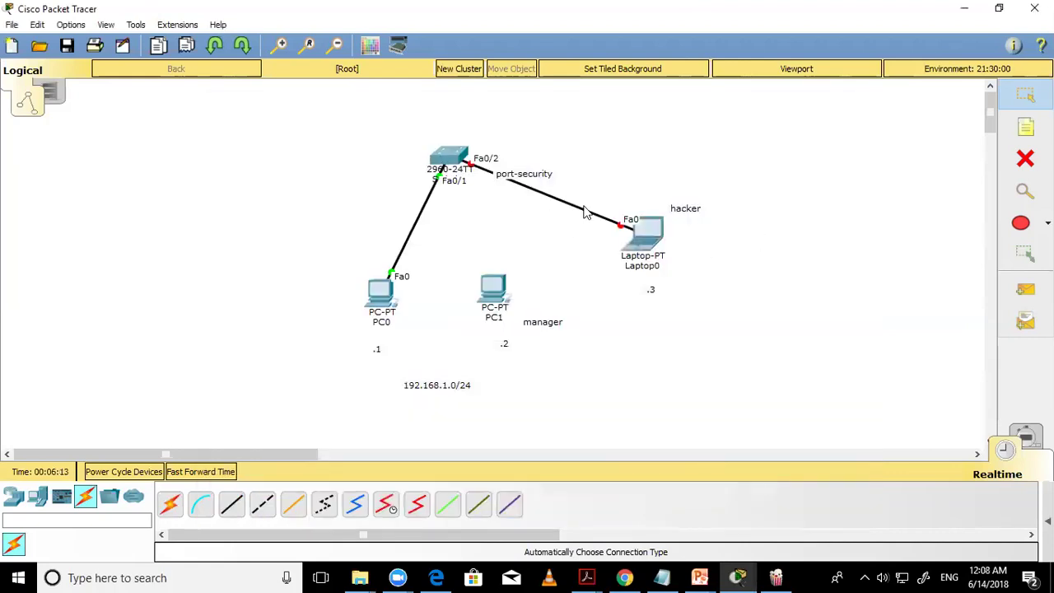
- Move the cable end from the hacker laptop back to the manager's PC1
{"action": "left_click_drag", "start_coordinate": [619, 230], "coordinate": [495, 284]}
{"action": "left_click", "coordinate": [532, 344]}
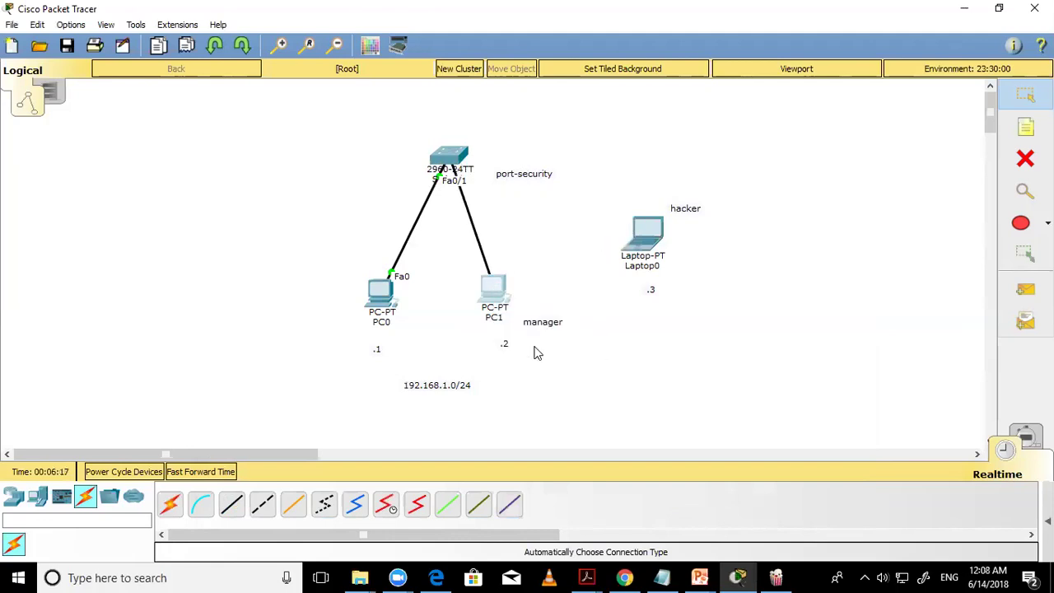
- Enter global configuration mode on Switch0 and select interface f0/2
{"action": "left_click", "coordinate": [448, 156]}
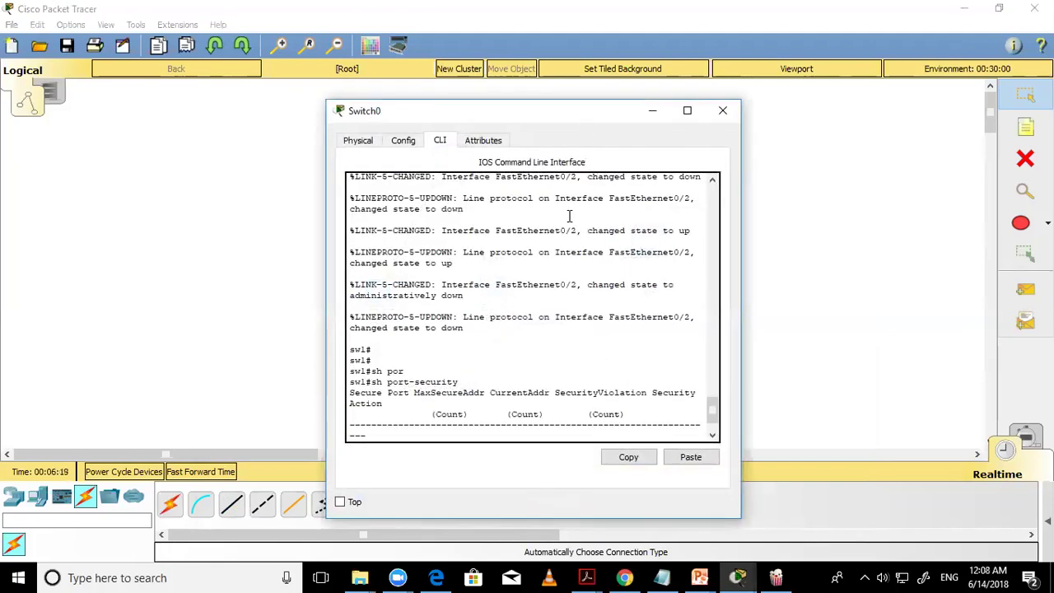
{"action": "key", "text": "Return"}
{"action": "key", "text": "Return"}
{"action": "key", "text": "Return"}
{"action": "key", "text": "Return"}
{"action": "type", "text": "conf t"}
{"action": "key", "text": "Return"}
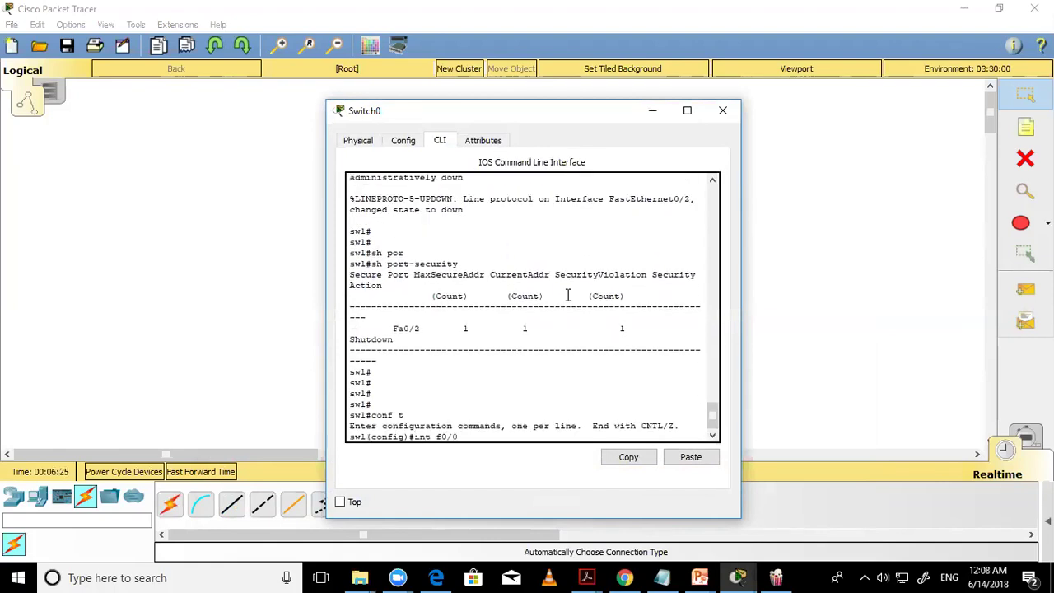
{"action": "type", "text": "int f0/0"}
{"action": "key", "text": "Return"}
{"action": "key", "text": "Up"}
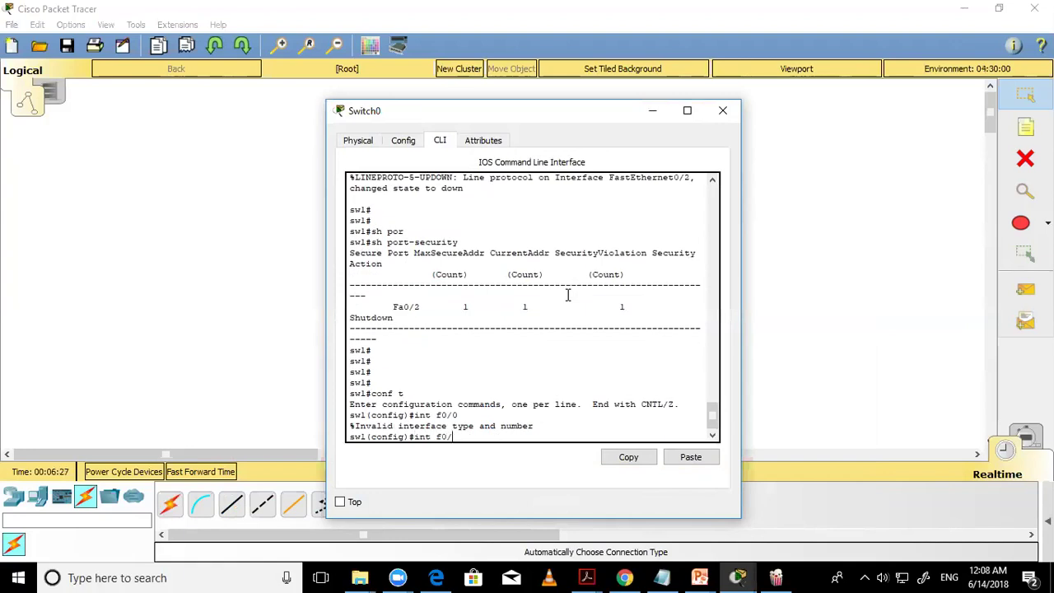
{"action": "key", "text": "BackSpace"}
{"action": "type", "text": "2"}
{"action": "key", "text": "Return"}
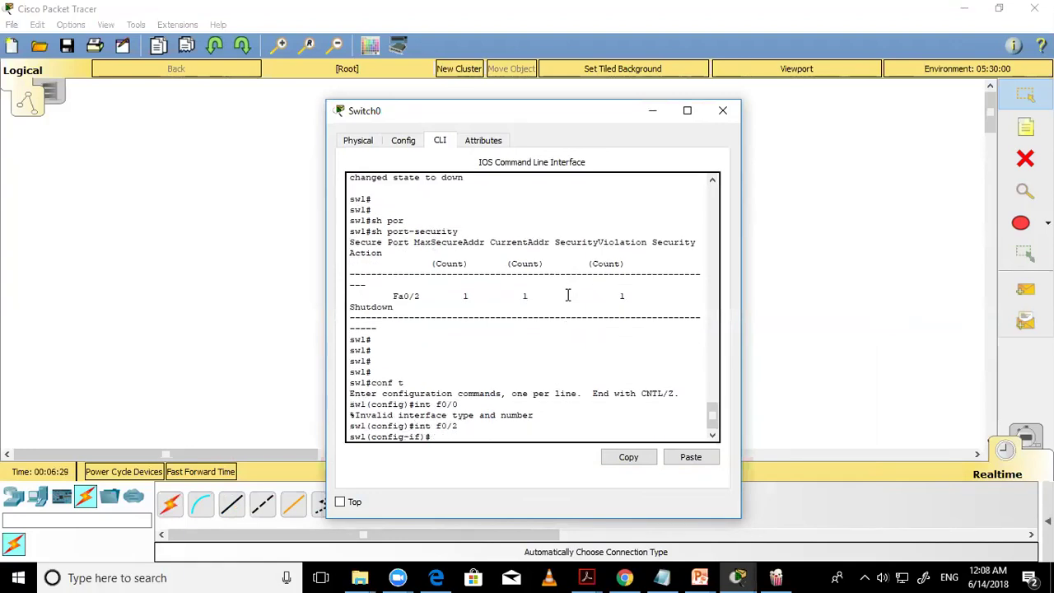
- Reset interface f0/2 with shutdown followed by no shutdown, and leave configuration mode
{"action": "type", "text": "shut"}
{"action": "key", "text": "Tab"}
{"action": "key", "text": "Return"}
{"action": "type", "text": "no shu"}
{"action": "key", "text": "Tab"}
{"action": "key", "text": "Return"}
{"action": "key", "text": "Return"}
{"action": "key", "text": "Return"}
{"action": "key", "text": "Return"}
{"action": "key", "text": "ctrl+z"}
{"action": "key", "text": "Return"}
{"action": "key", "text": "Return"}
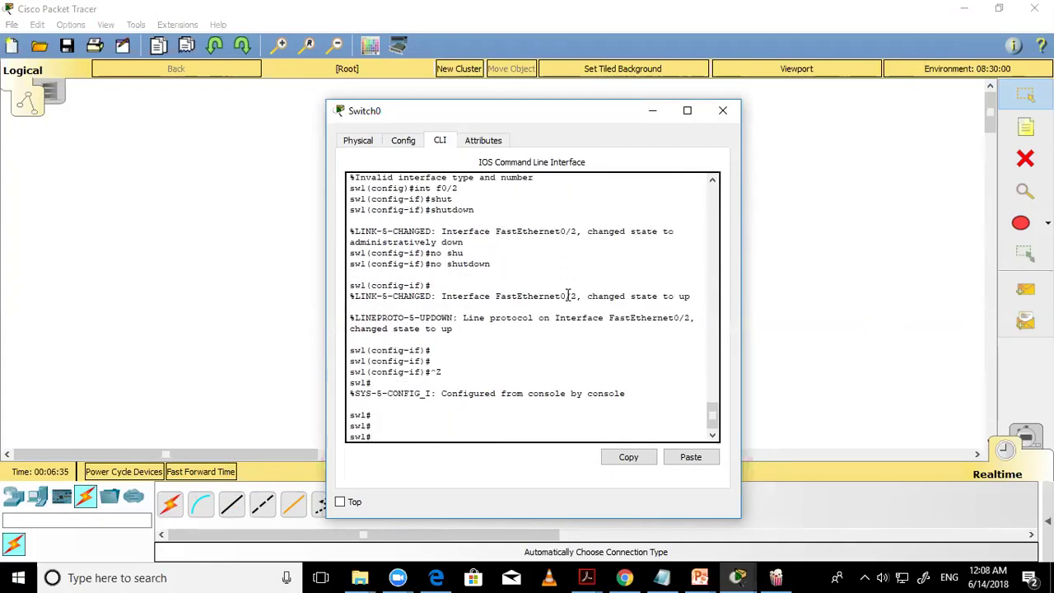
- Run sh port-security to check the secure port's entries after the interface reset, and close the switch window
{"action": "type", "text": "sh port"}
{"action": "key", "text": "Tab"}
{"action": "key", "text": "Return"}
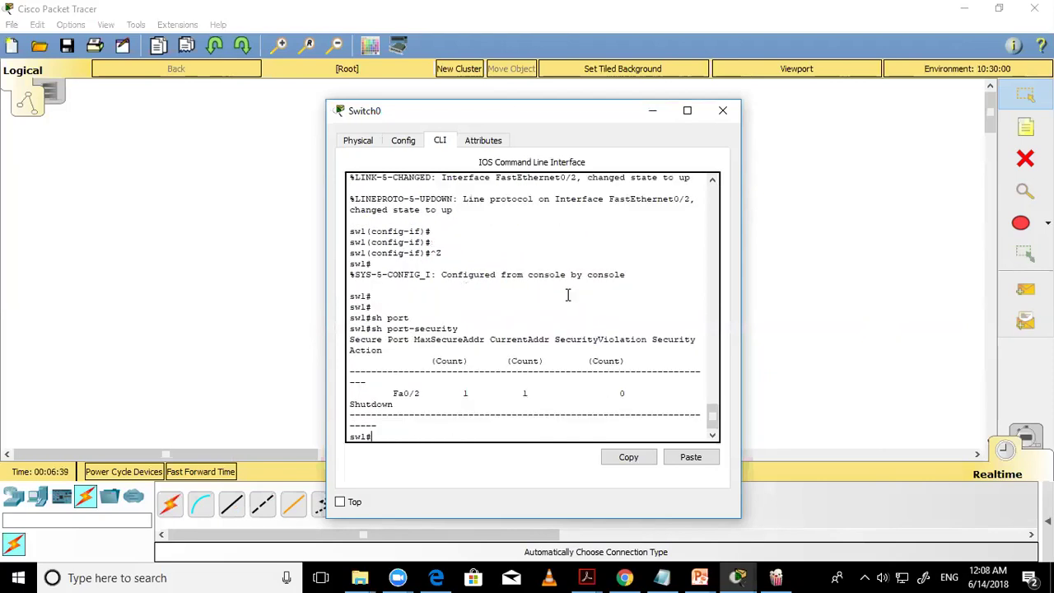
{"action": "left_click", "coordinate": [724, 111]}
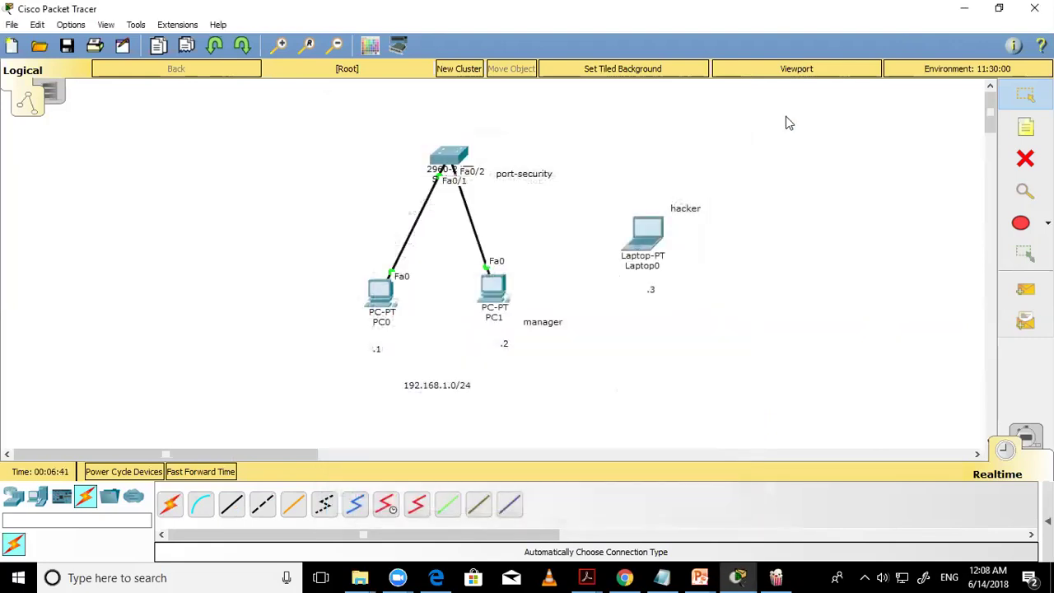
- Ping 192.168.1.1 from PC1's command prompt to test the restored port, and close the PC1 window
{"action": "left_click", "coordinate": [492, 281]}
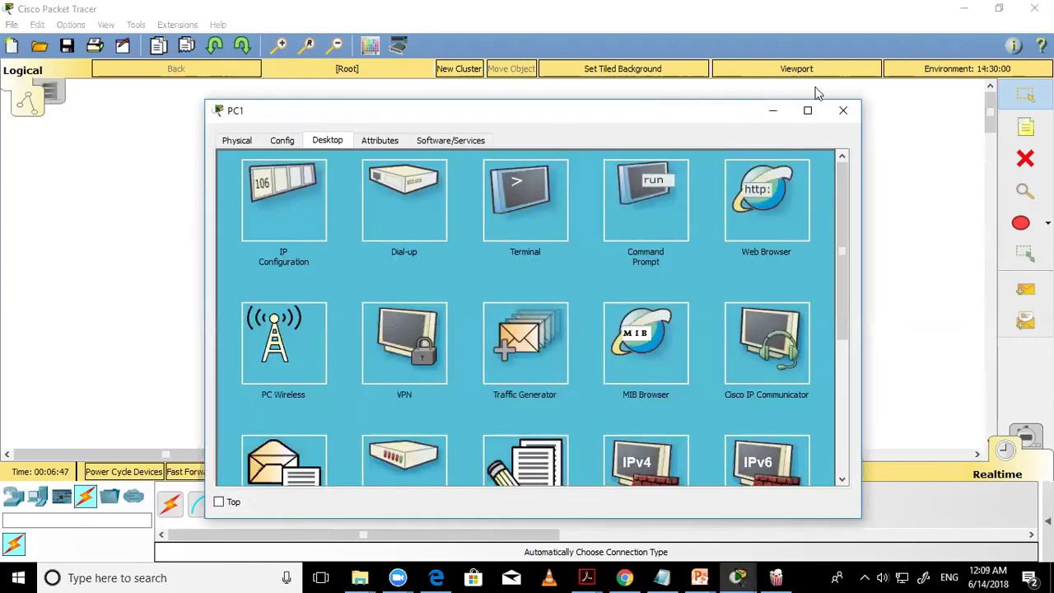
{"action": "left_click_drag", "start_coordinate": [653, 111], "coordinate": [950, 53]}
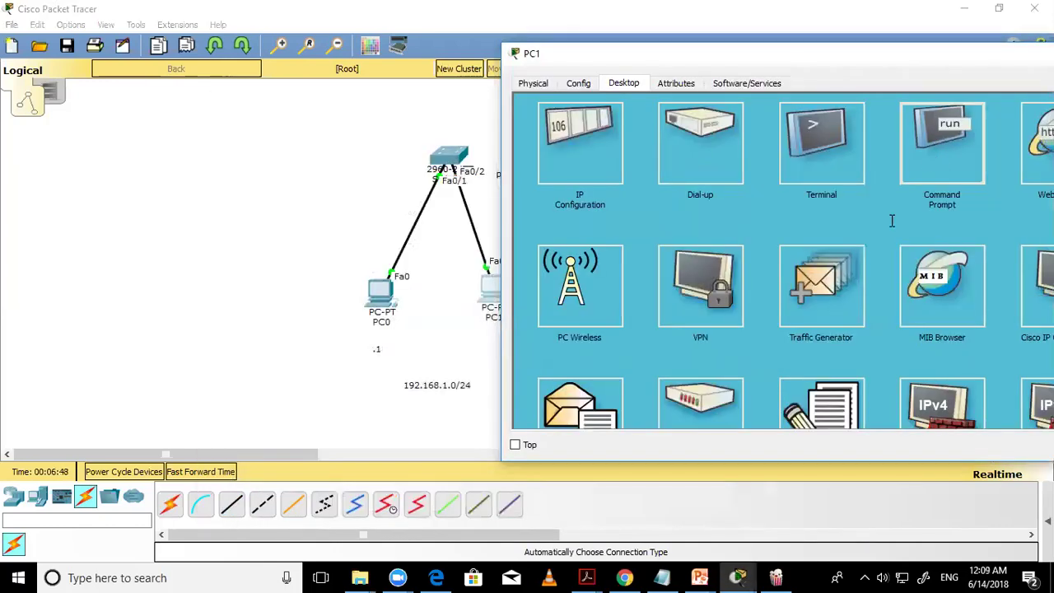
{"action": "left_click", "coordinate": [943, 144]}
{"action": "key", "text": "Up"}
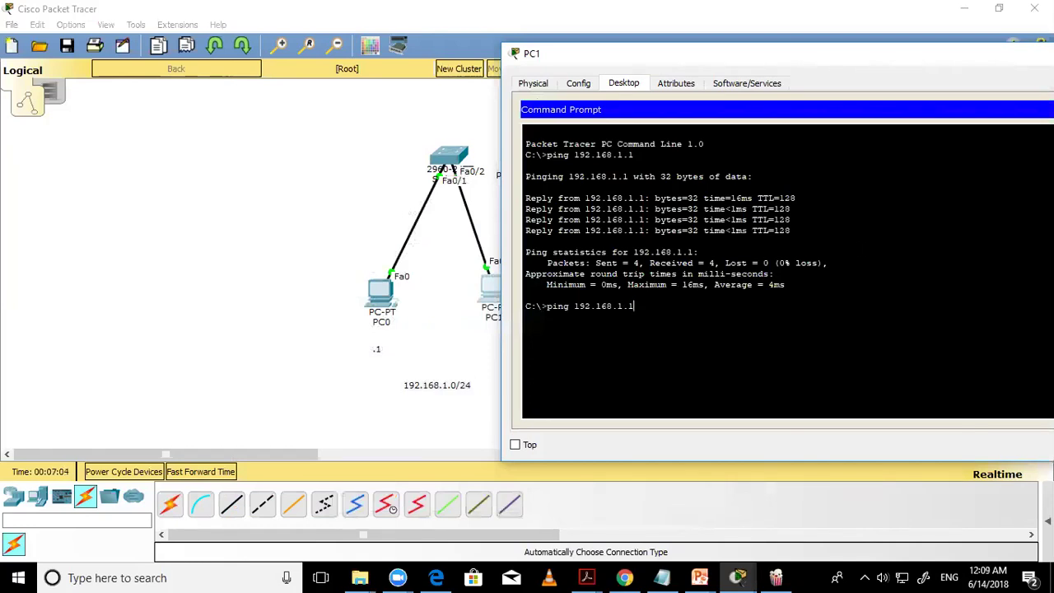
{"action": "key", "text": "Return"}
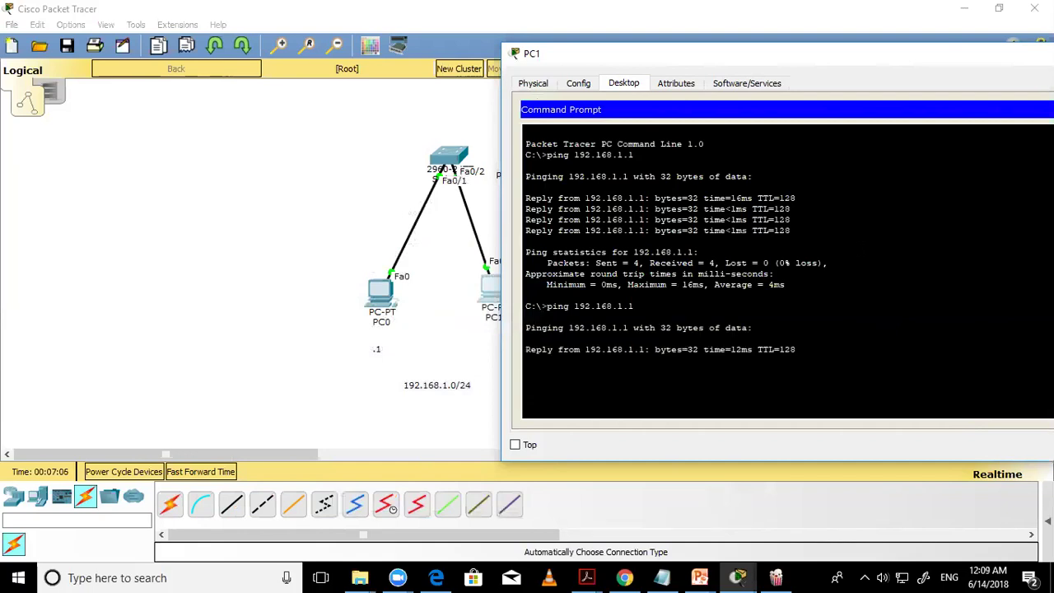
{"action": "left_click_drag", "start_coordinate": [884, 57], "coordinate": [727, 56]}
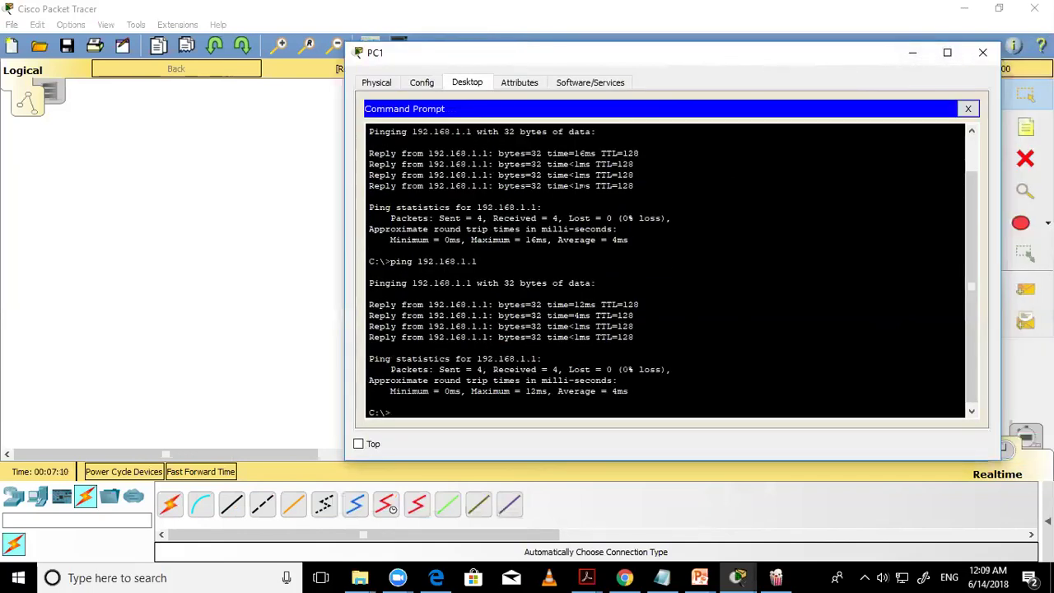
{"action": "left_click", "coordinate": [982, 52]}
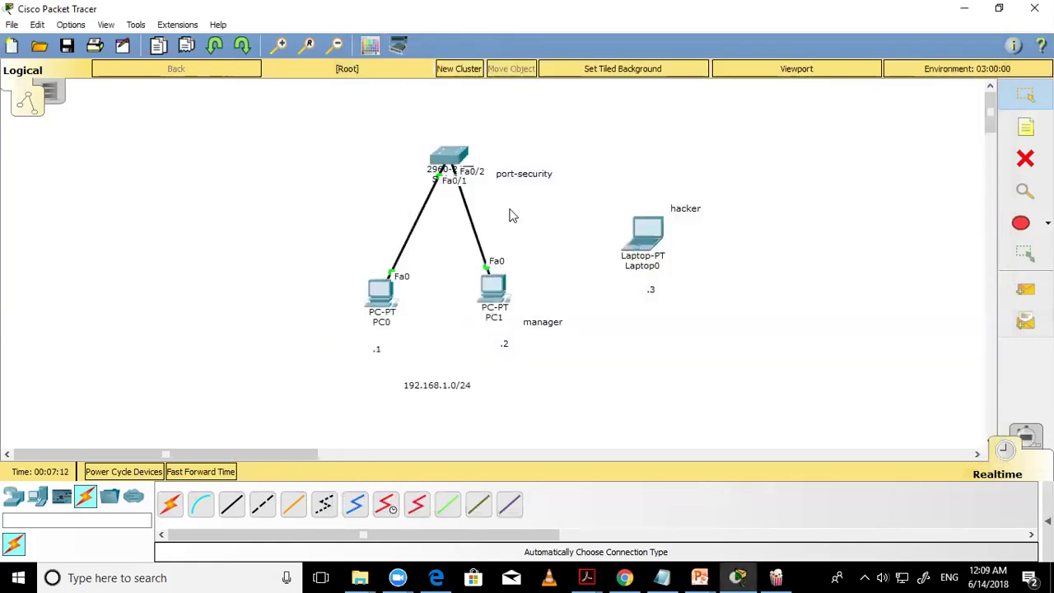
- Enter global configuration mode on Switch0's command line and select interface f0/2
{"action": "left_click", "coordinate": [448, 158]}
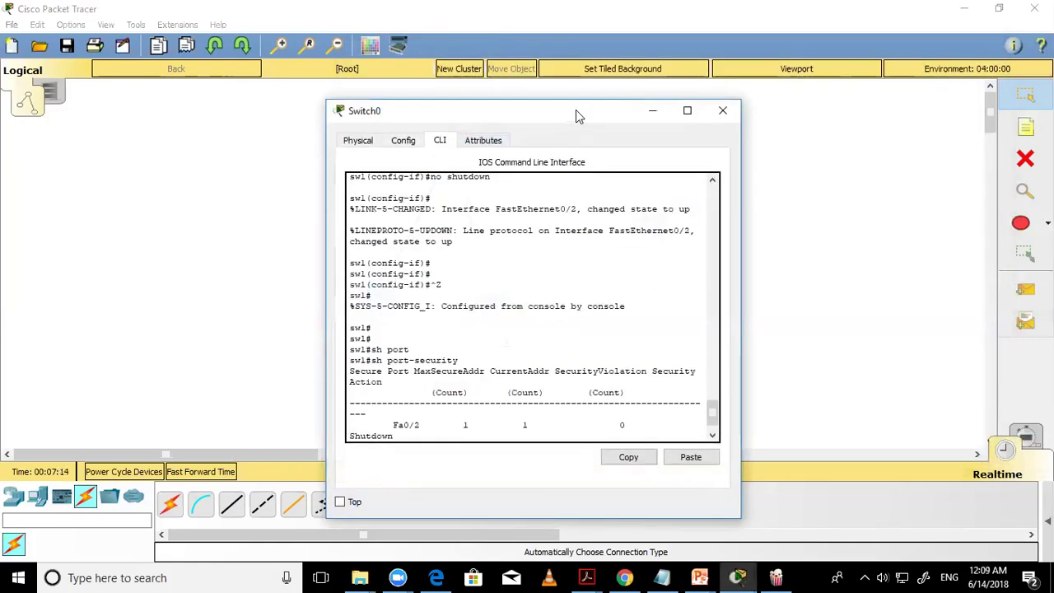
{"action": "left_click_drag", "start_coordinate": [575, 110], "coordinate": [773, 80]}
{"action": "scroll", "coordinate": [769, 200], "scroll_direction": "down", "scroll_amount": 3}
{"action": "type", "text": "conf t"}
{"action": "key", "text": "Return"}
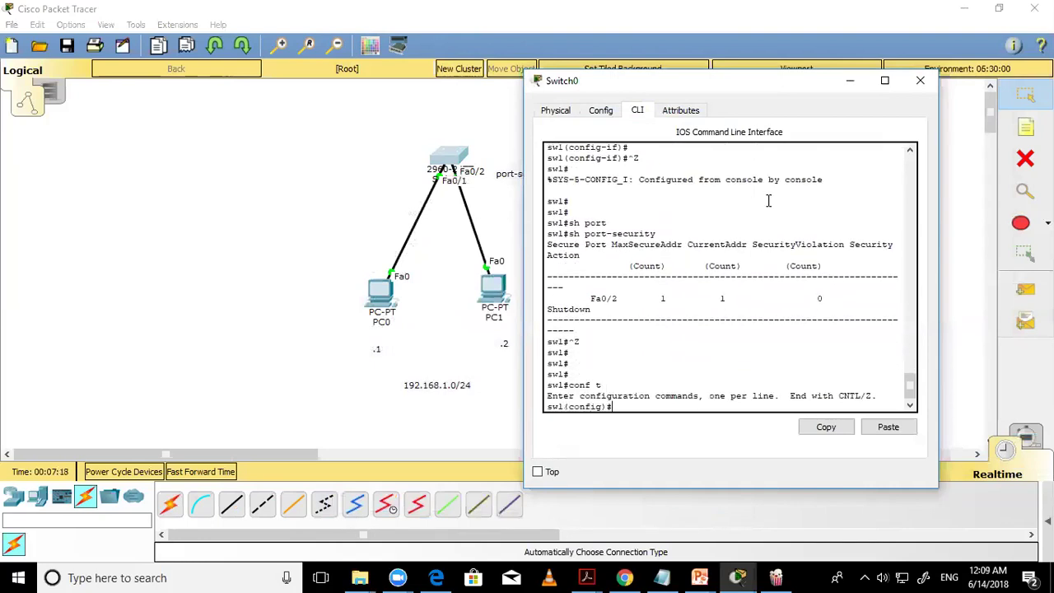
{"action": "type", "text": "int f0/2"}
{"action": "key", "text": "Return"}
- Remove the shutdown violation mode from interface f0/2 with no switchport port-security violation shutdown
{"action": "type", "text": "shutdown"}
{"action": "key", "text": "BackSpace"}
{"action": "key", "text": "BackSpace"}
{"action": "key", "text": "BackSpace"}
{"action": "key", "text": "BackSpace"}
{"action": "key", "text": "BackSpace"}
{"action": "key", "text": "BackSpace"}
{"action": "key", "text": "BackSpace"}
{"action": "key", "text": "BackSpace"}
{"action": "key", "text": "BackSpace"}
{"action": "type", "text": "switchport port-security violation shutdown"}
{"action": "key", "text": "BackSpace"}
{"action": "key", "text": "BackSpace"}
{"action": "key", "text": "BackSpace"}
{"action": "key", "text": "BackSpace"}
{"action": "key", "text": "BackSpace"}
{"action": "key", "text": "BackSpace"}
{"action": "key", "text": "BackSpace"}
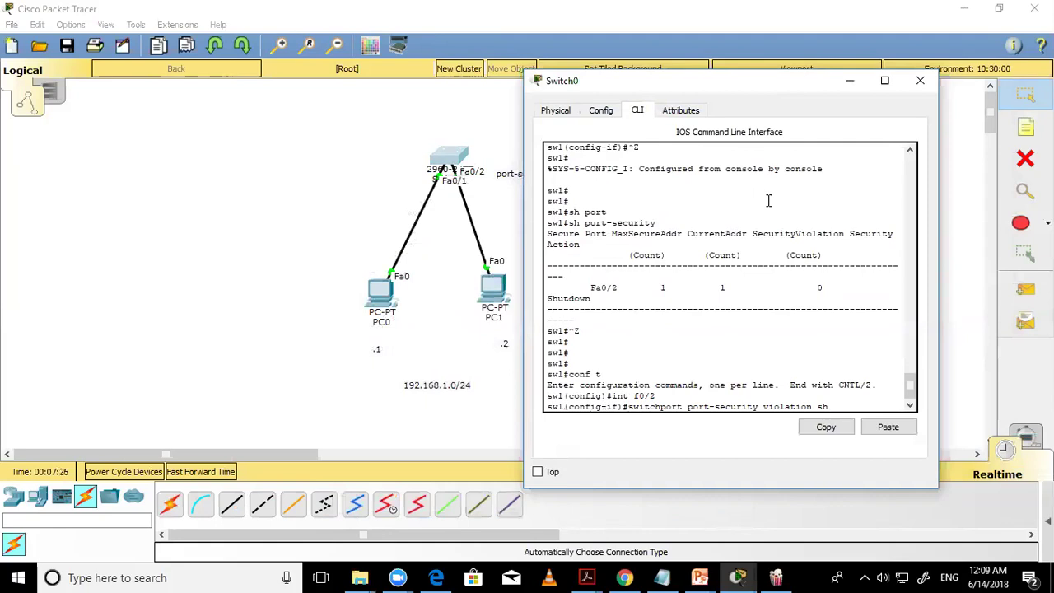
{"action": "type", "text": "u"}
{"action": "key", "text": "Tab"}
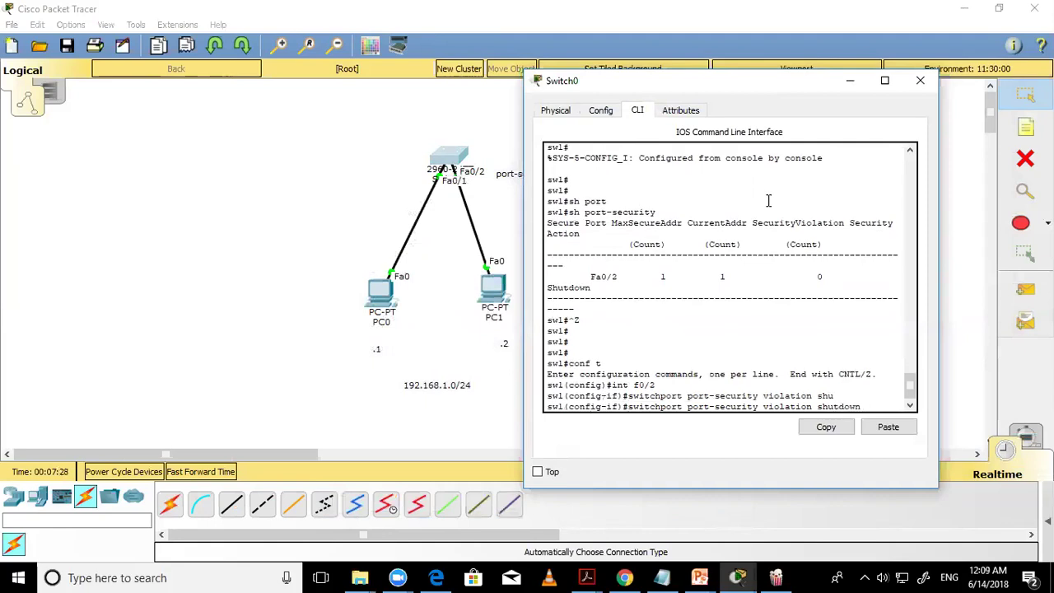
{"action": "type", "text": "no"}
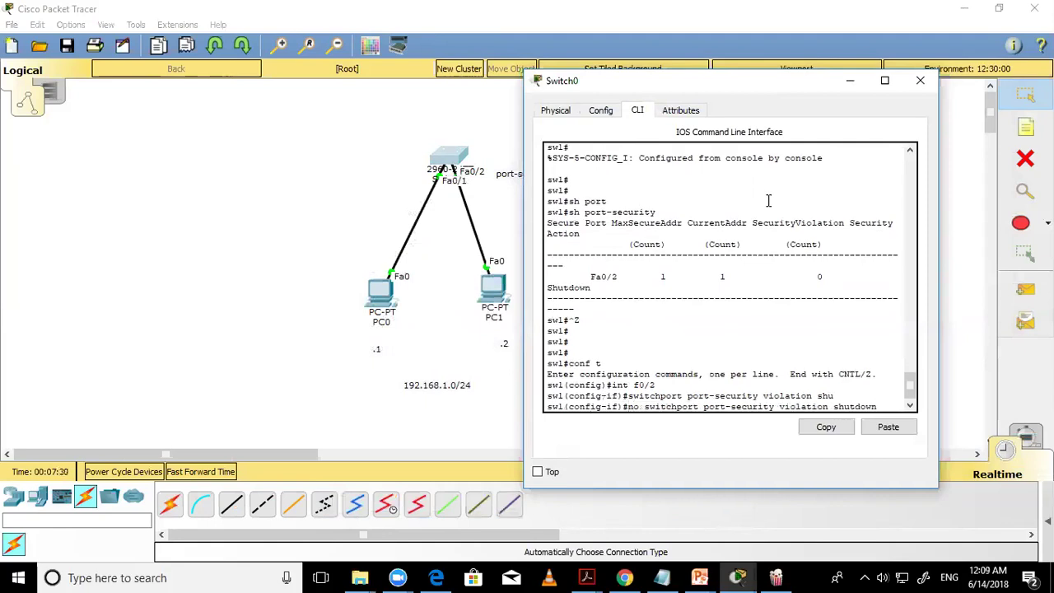
{"action": "key", "text": "Return"}
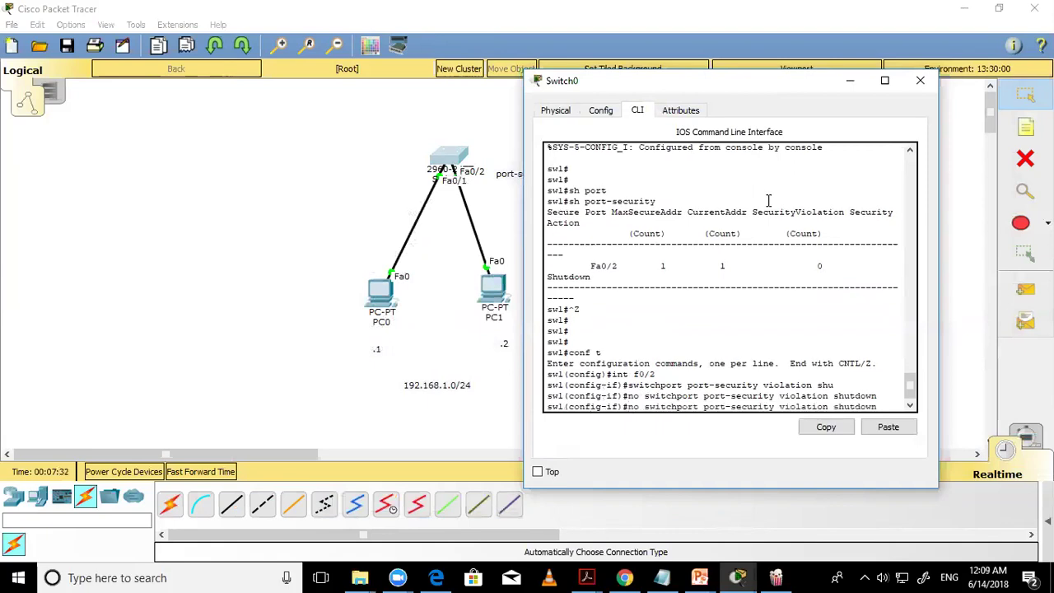
- Set the port-security violation mode of interface f0/2 to restrict
{"action": "type", "text": "int f0/0"}
{"action": "key", "text": "Up"}
{"action": "key", "text": "Up"}
{"action": "key", "text": "Down"}
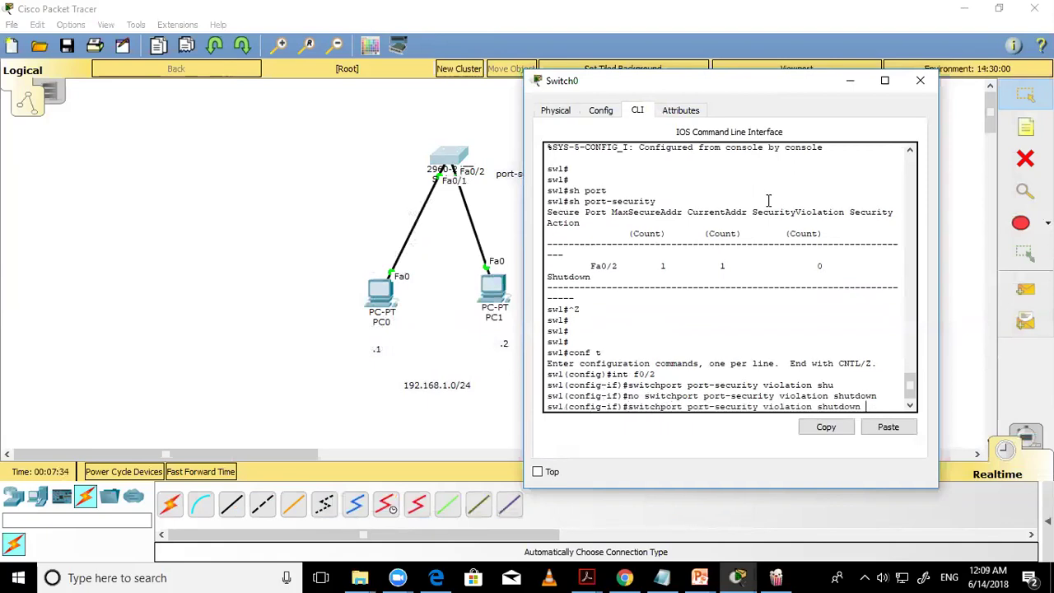
{"action": "key", "text": "BackSpace"}
{"action": "key", "text": "BackSpace"}
{"action": "key", "text": "BackSpace"}
{"action": "key", "text": "BackSpace"}
{"action": "key", "text": "BackSpace"}
{"action": "key", "text": "BackSpace"}
{"action": "key", "text": "BackSpace"}
{"action": "type", "text": "res"}
{"action": "key", "text": "Tab"}
{"action": "key", "text": "Return"}
{"action": "key", "text": "Return"}
{"action": "key", "text": "Return"}
- Leave configuration mode and save the switch configuration with wr
{"action": "key", "text": "ctrl+z"}
{"action": "key", "text": "Return"}
{"action": "key", "text": "Return"}
{"action": "type", "text": "wr"}
{"action": "key", "text": "Return"}
{"action": "key", "text": "Return"}
{"action": "key", "text": "Return"}
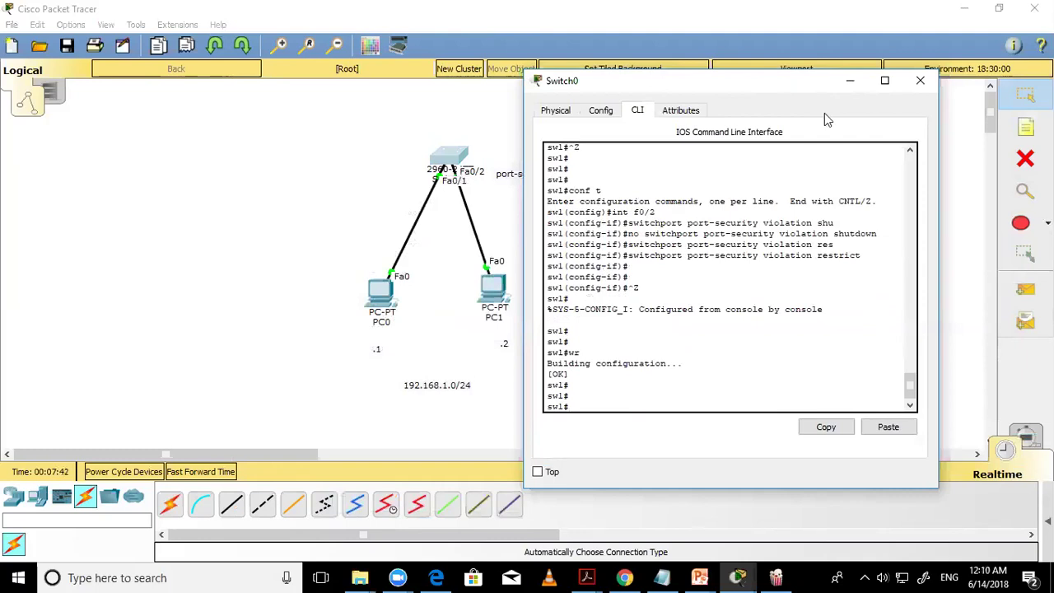
- Run sh port-security to check the security action set for the secure port
{"action": "type", "text": "sh po"}
{"action": "key", "text": "Tab"}
{"action": "key", "text": "Return"}
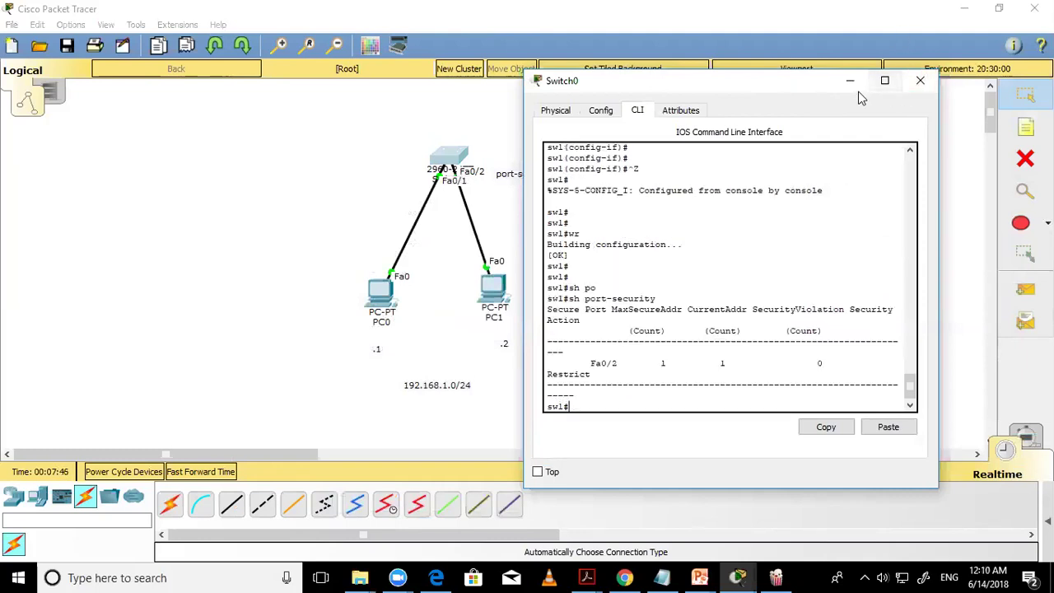
{"action": "left_click_drag", "start_coordinate": [545, 374], "coordinate": [602, 375]}
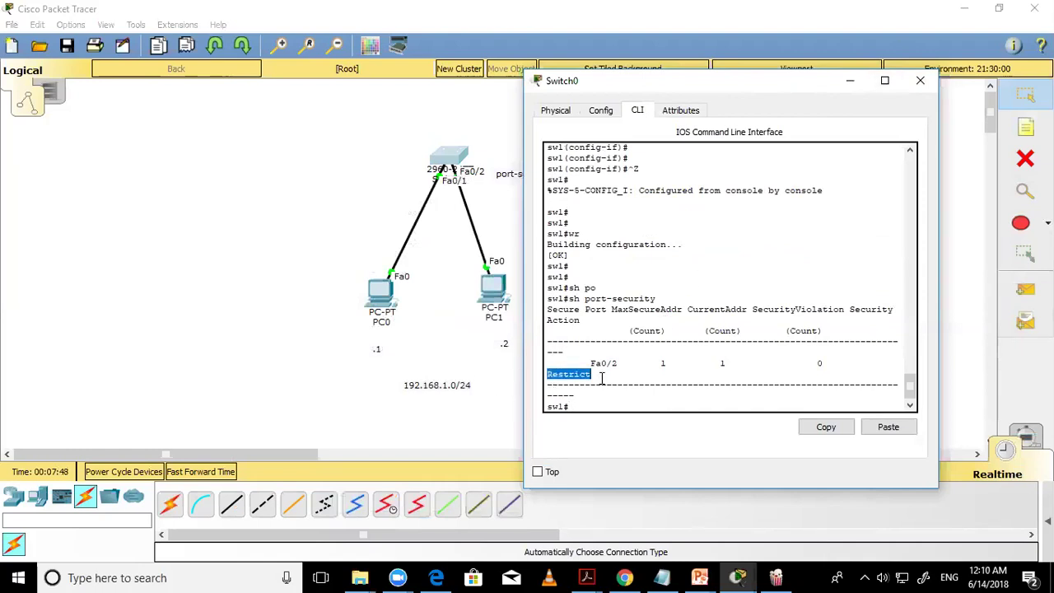
{"action": "key", "text": "Return"}
{"action": "key", "text": "Return"}
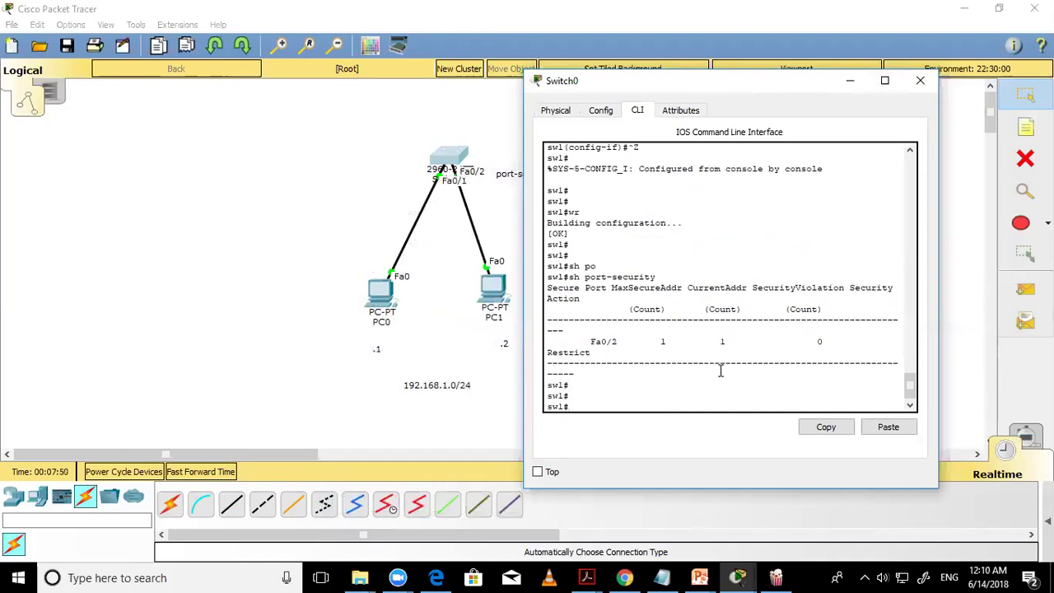
- Run sh port-security interface f0/2 to check the port's violation mode, and close the switch window
{"action": "key", "text": "Up"}
{"action": "key", "text": "Up"}
{"action": "key", "text": "Down"}
{"action": "type", "text": "int"}
{"action": "key", "text": "Tab"}
{"action": "type", "text": "f"}
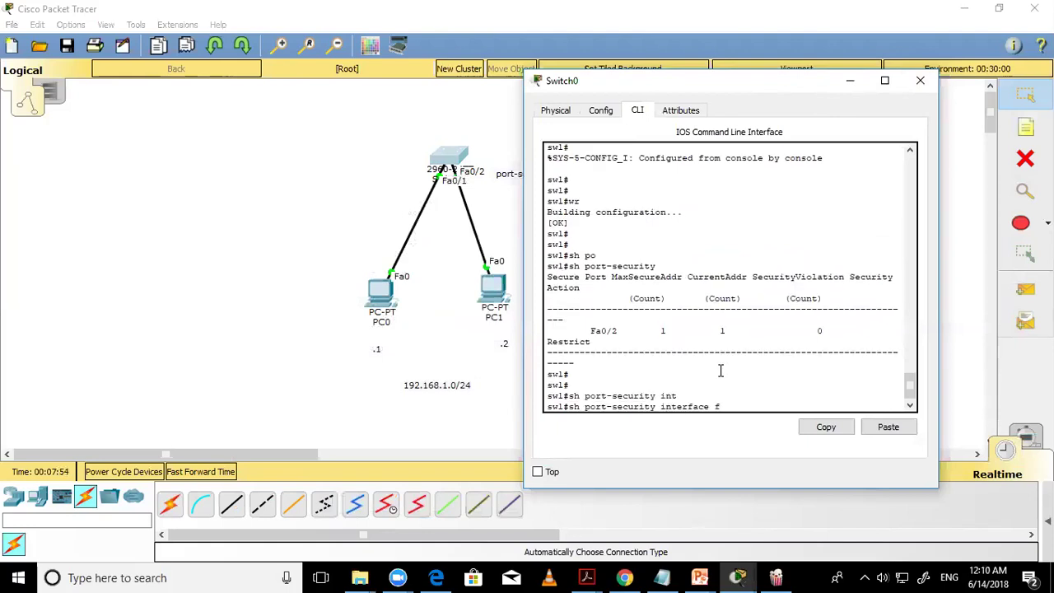
{"action": "type", "text": "0/2"}
{"action": "key", "text": "Return"}
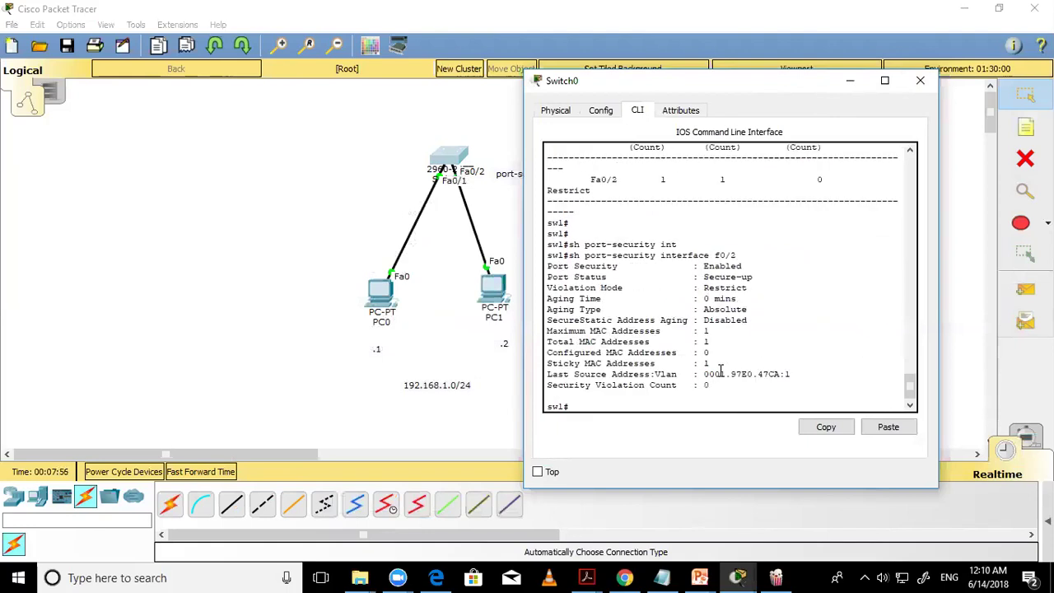
{"action": "left_click_drag", "start_coordinate": [748, 288], "coordinate": [704, 288]}
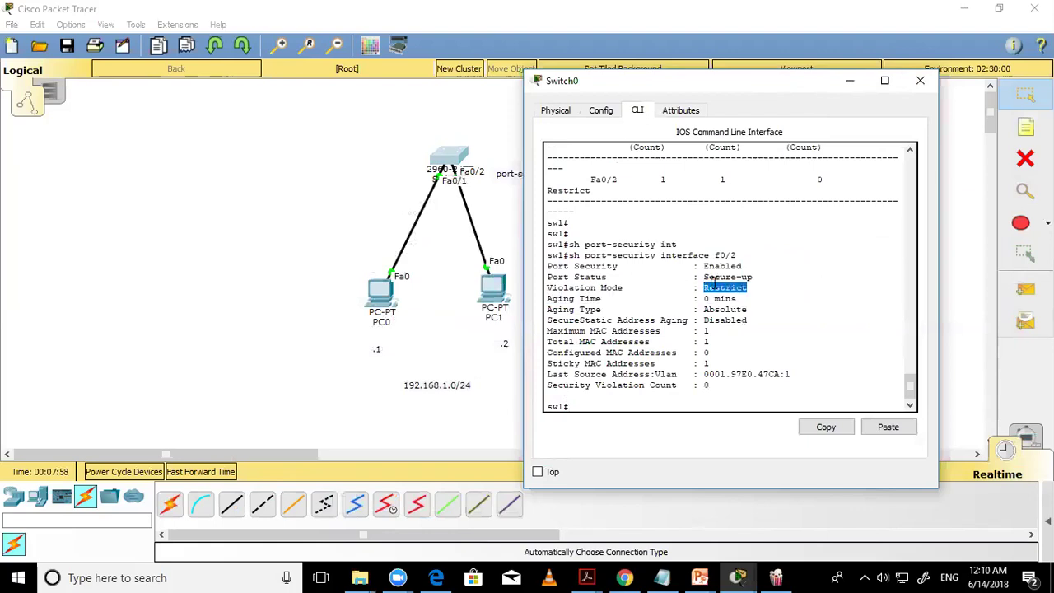
{"action": "left_click", "coordinate": [779, 333]}
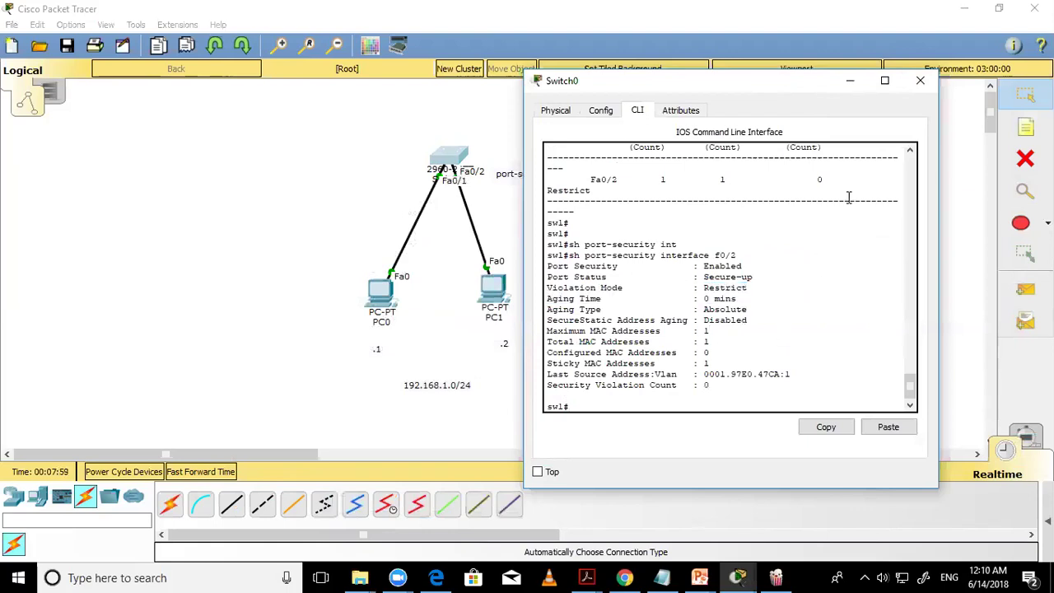
{"action": "left_click", "coordinate": [918, 82]}
- Ping 192.168.1.1 from PC1's command prompt to test the manager's connection, and close the PC1 window
{"action": "left_click", "coordinate": [494, 288]}
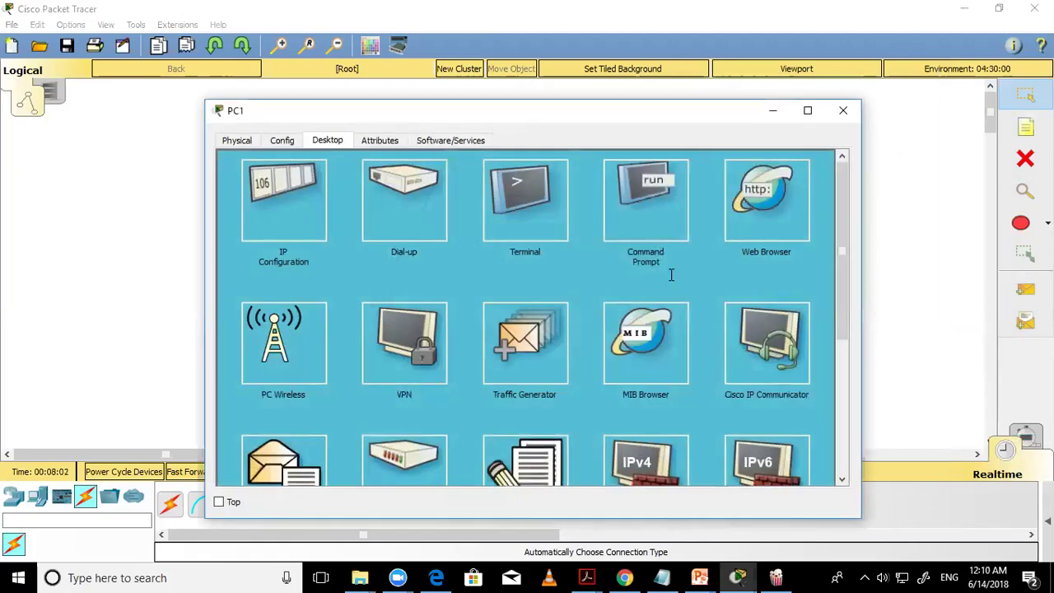
{"action": "left_click", "coordinate": [647, 257]}
{"action": "key", "text": "Up"}
{"action": "key", "text": "Return"}
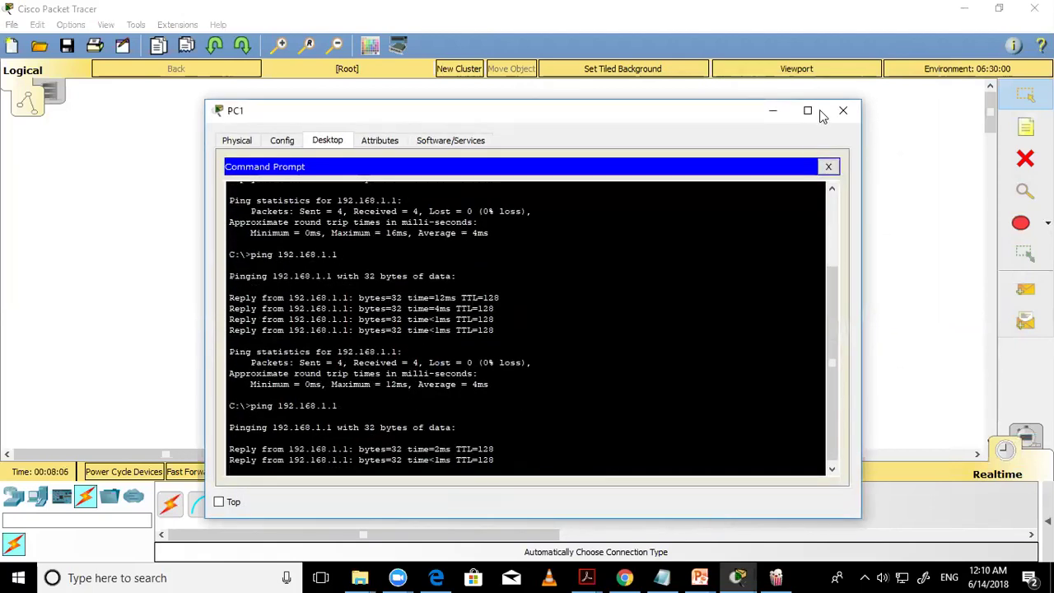
{"action": "left_click", "coordinate": [842, 110]}
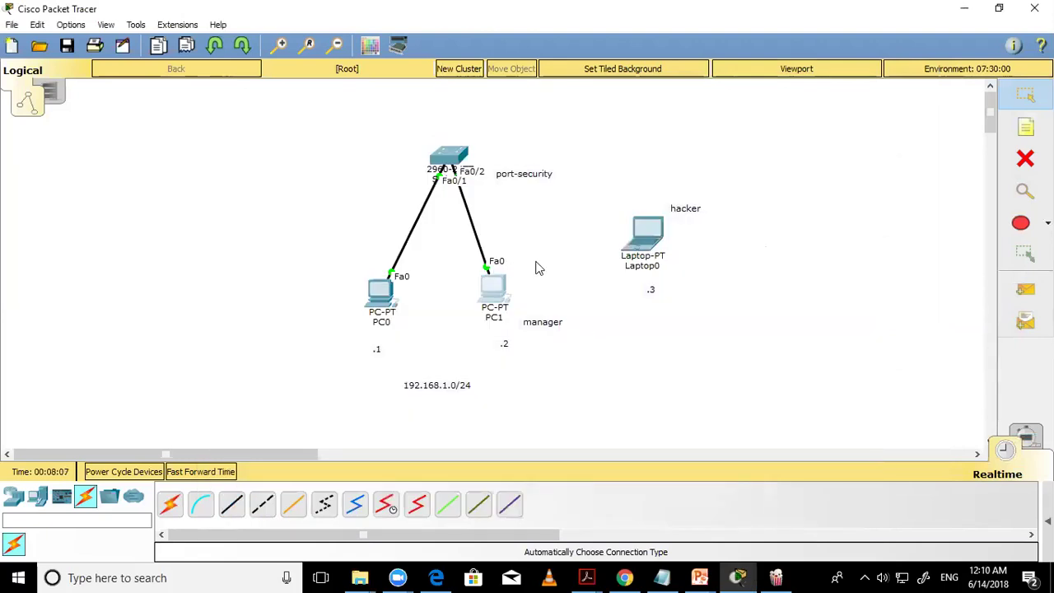
- Move the PC1 end of the Fa0/2 cable to the Fa0 port of Laptop0
{"action": "left_click", "coordinate": [484, 266]}
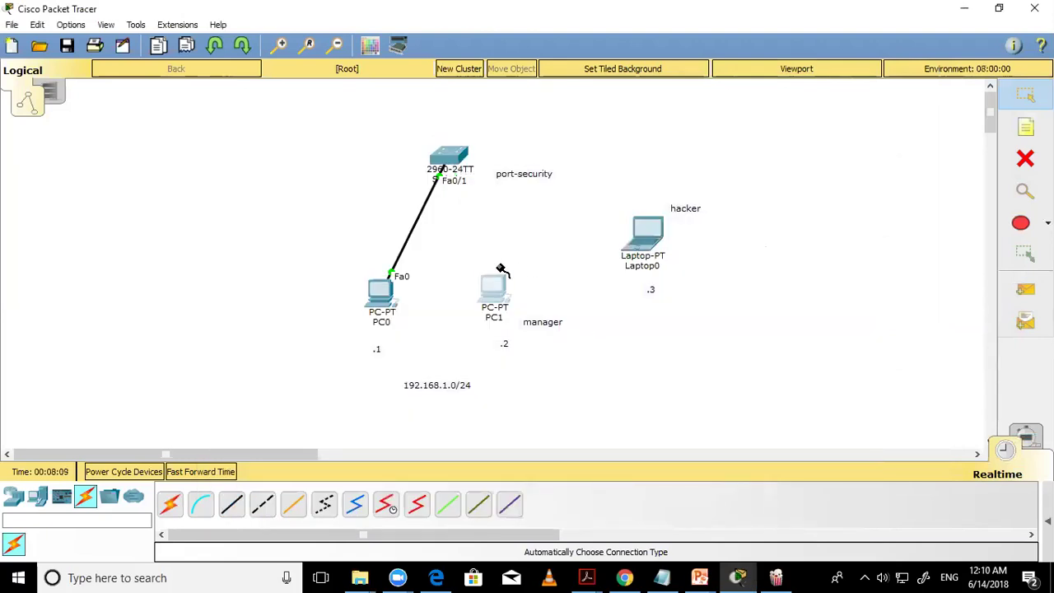
{"action": "left_click", "coordinate": [648, 231]}
{"action": "left_click", "coordinate": [677, 291]}
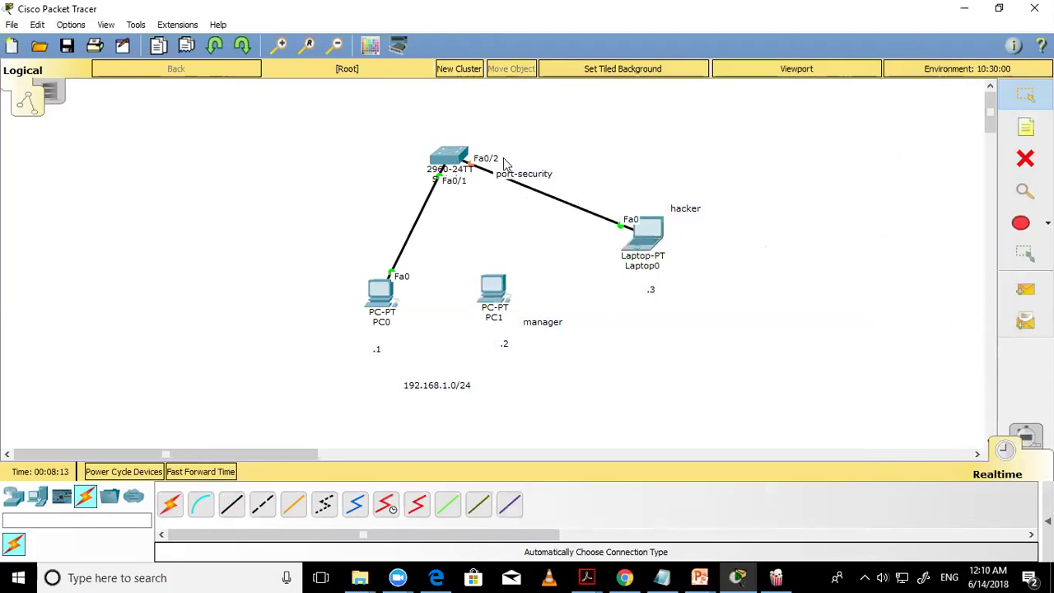
- Ping 192.168.1.1 from Laptop0's command prompt to trigger a port-security violation, and close the laptop window
{"action": "left_click", "coordinate": [644, 235]}
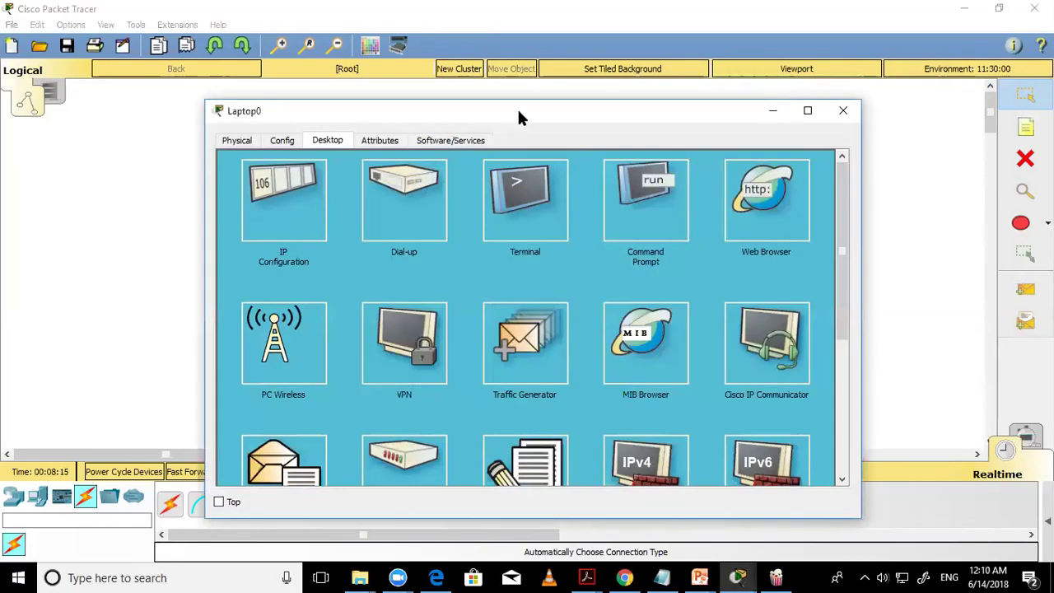
{"action": "left_click_drag", "start_coordinate": [517, 107], "coordinate": [827, 94]}
{"action": "left_click", "coordinate": [971, 221]}
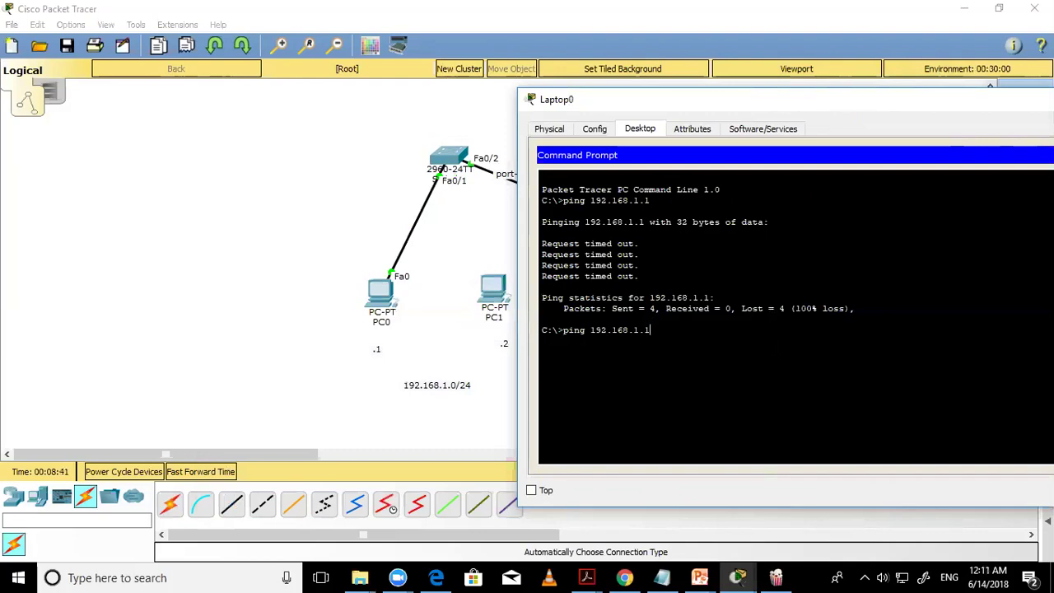
{"action": "key", "text": "Return"}
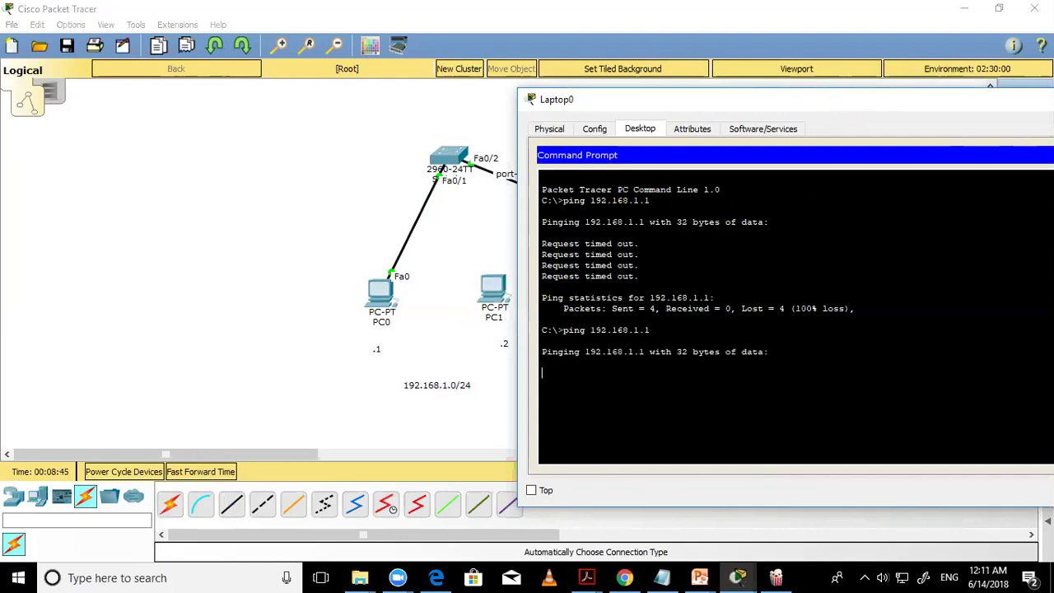
{"action": "left_click_drag", "start_coordinate": [839, 95], "coordinate": [665, 98]}
{"action": "left_click", "coordinate": [990, 103]}
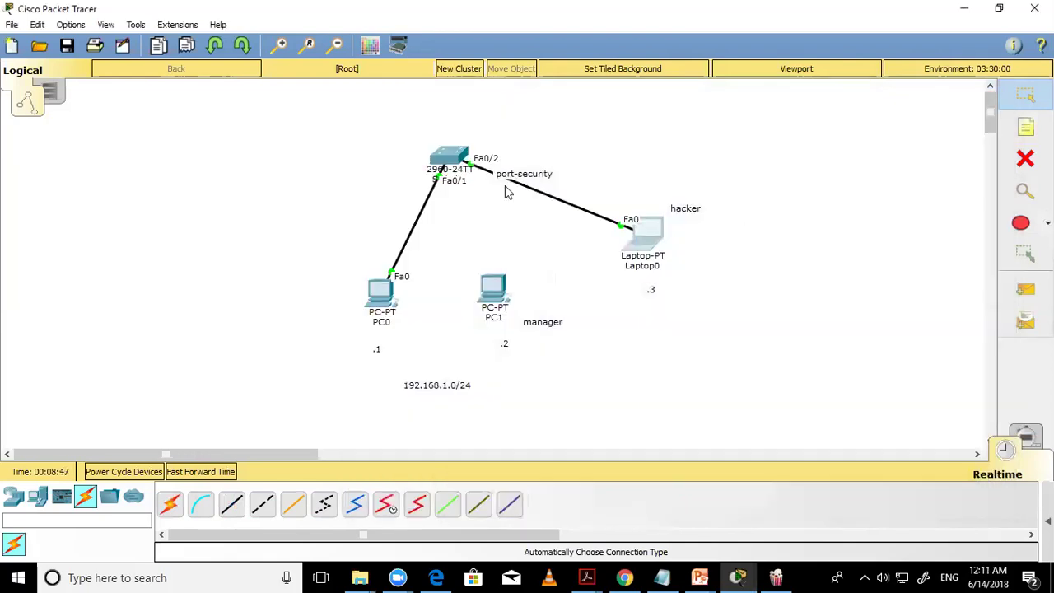
- Run sh port-security on Switch0 to check the secure port's violation count and action, and close the switch window
{"action": "left_click", "coordinate": [448, 157]}
{"action": "key", "text": "Up"}
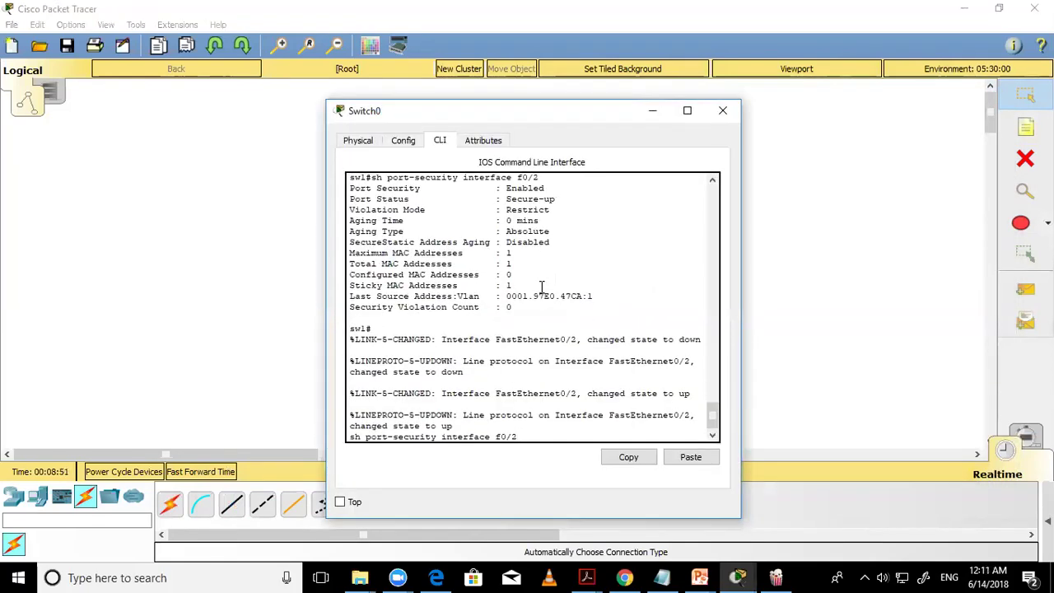
{"action": "key", "text": "BackSpace"}
{"action": "key", "text": "BackSpace"}
{"action": "key", "text": "BackSpace"}
{"action": "key", "text": "BackSpace"}
{"action": "key", "text": "BackSpace"}
{"action": "key", "text": "BackSpace"}
{"action": "key", "text": "BackSpace"}
{"action": "key", "text": "BackSpace"}
{"action": "key", "text": "BackSpace"}
{"action": "key", "text": "BackSpace"}
{"action": "key", "text": "BackSpace"}
{"action": "key", "text": "BackSpace"}
{"action": "key", "text": "BackSpace"}
{"action": "key", "text": "BackSpace"}
{"action": "key", "text": "BackSpace"}
{"action": "key", "text": "Return"}
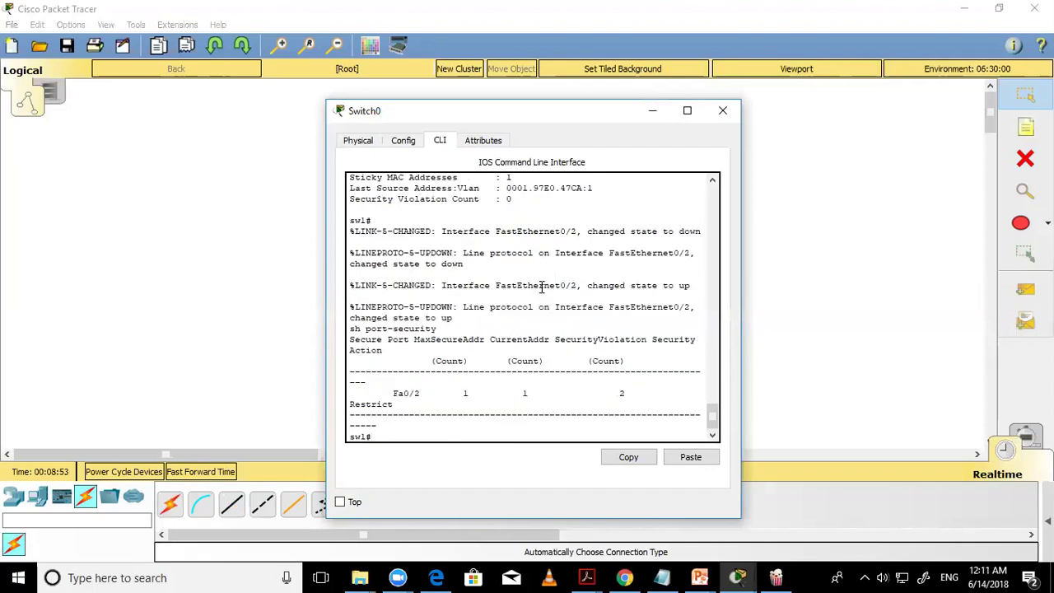
{"action": "left_click_drag", "start_coordinate": [609, 393], "coordinate": [619, 402]}
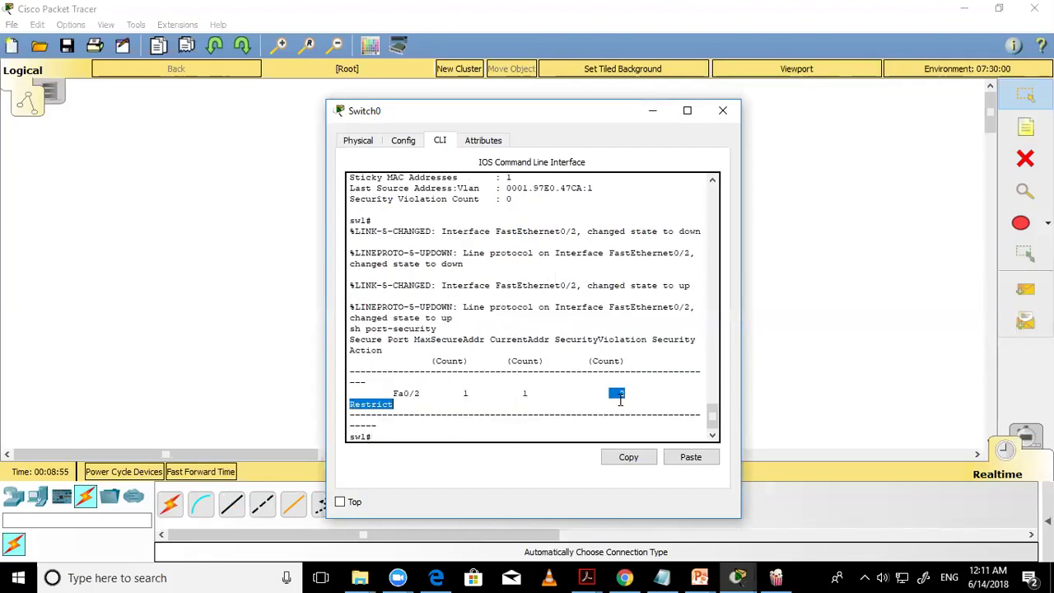
{"action": "left_click", "coordinate": [720, 112]}
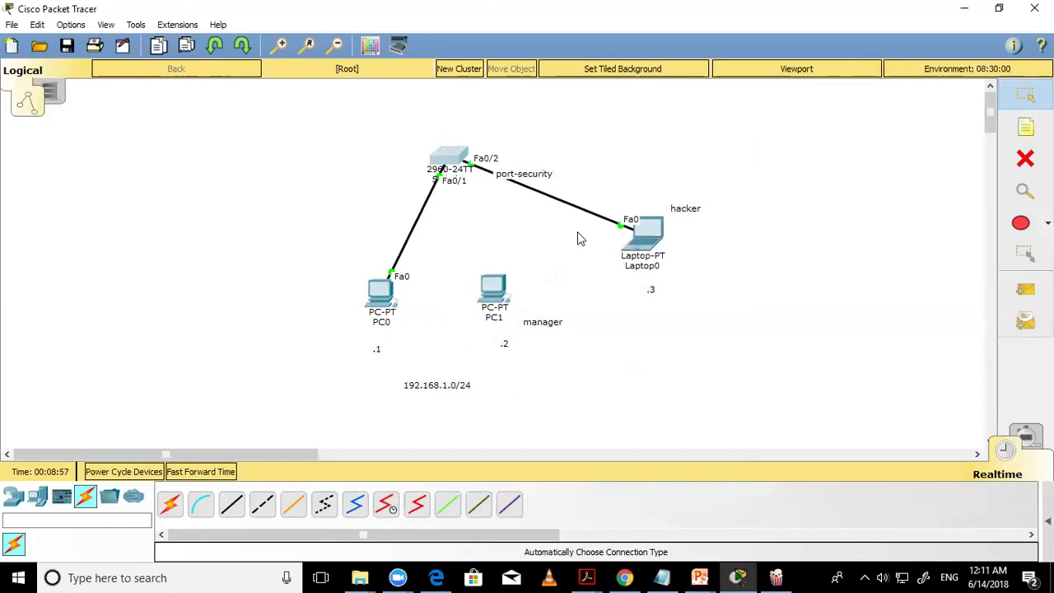
- Move the Laptop0 end of the Fa0/2 cable back to PC1 and test the connection by pinging 192.168.1.1 from PC1
{"action": "left_click_drag", "start_coordinate": [616, 227], "coordinate": [501, 291]}
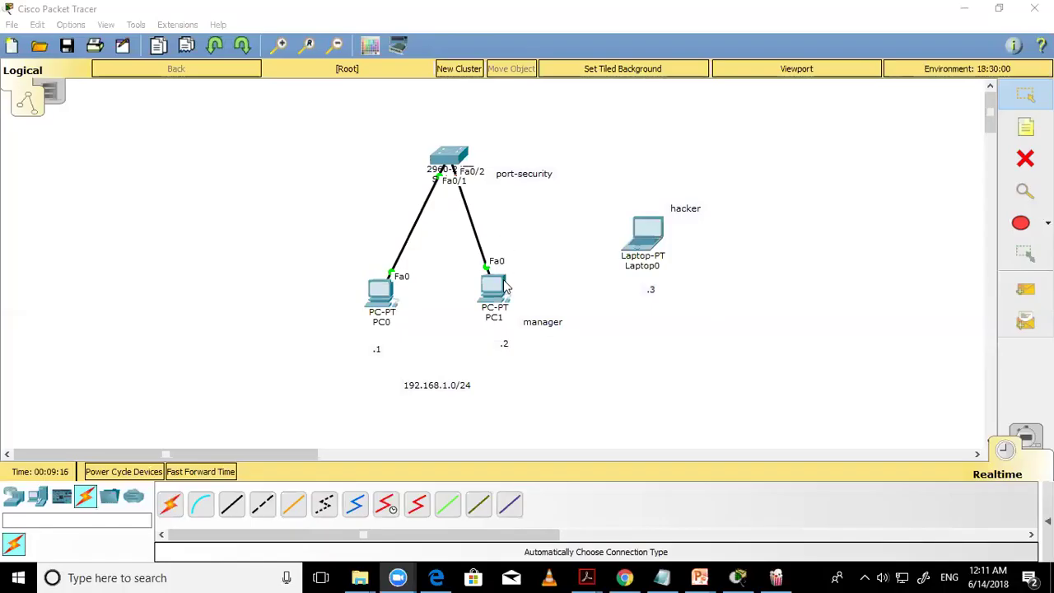
{"action": "left_click", "coordinate": [499, 286]}
{"action": "left_click", "coordinate": [645, 220]}
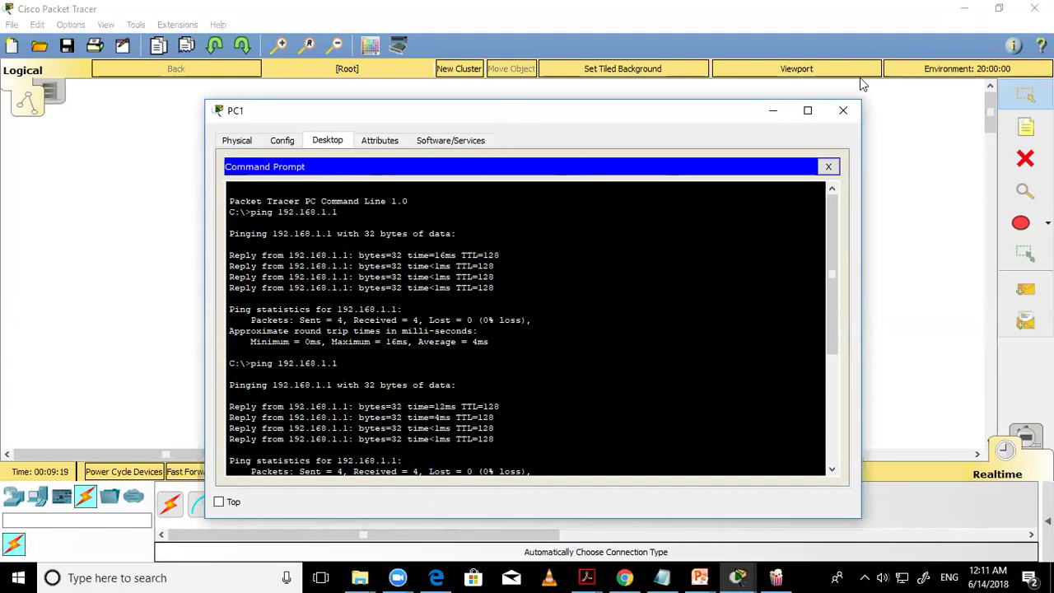
{"action": "left_click_drag", "start_coordinate": [511, 117], "coordinate": [865, 52]}
{"action": "key", "text": "Up"}
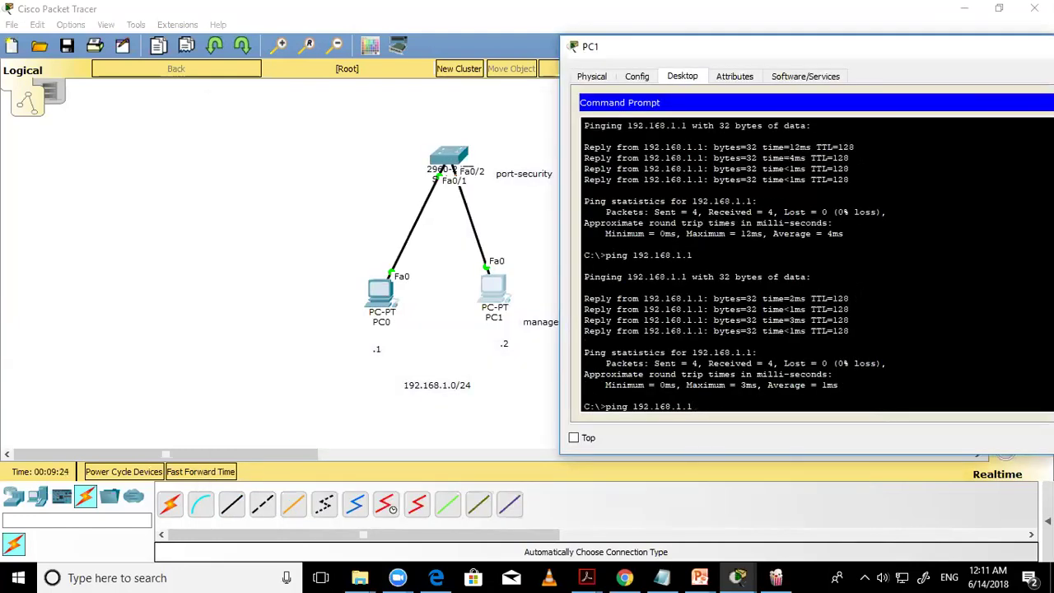
{"action": "key", "text": "Return"}
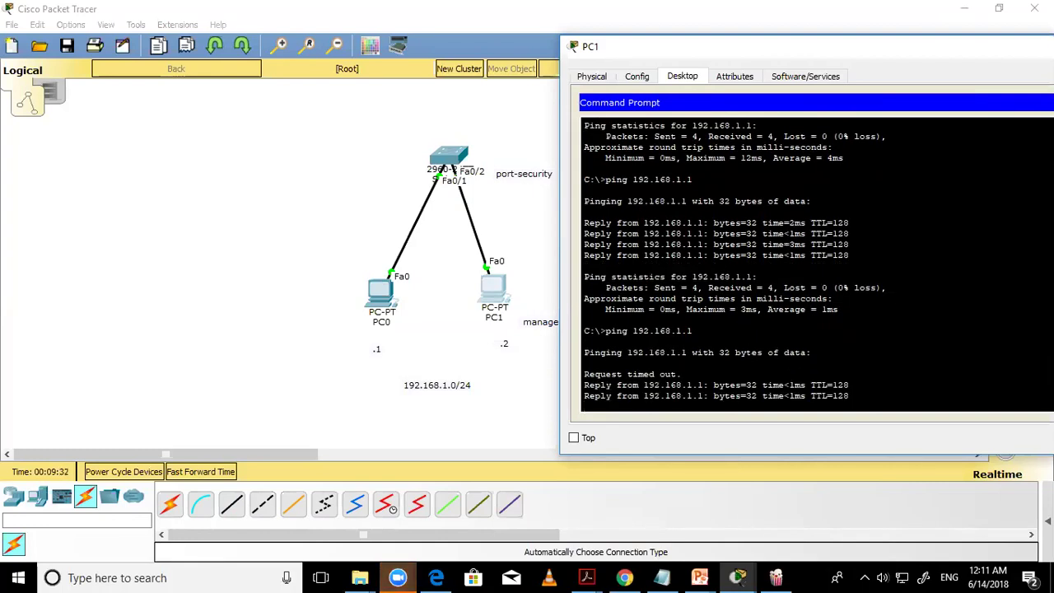
{"action": "key", "text": "Return"}
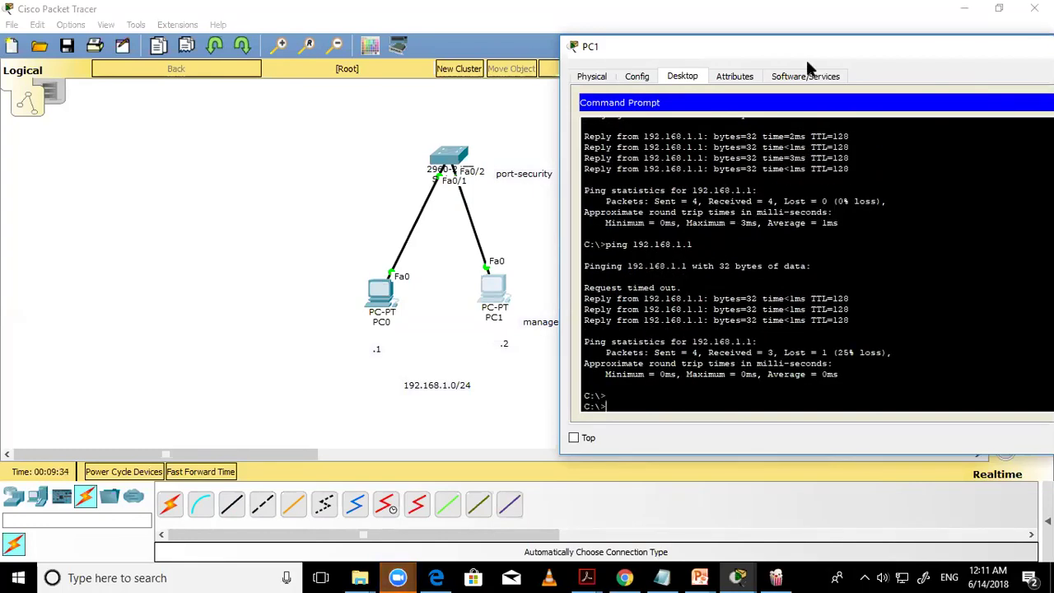
{"action": "left_click_drag", "start_coordinate": [810, 47], "coordinate": [534, 47]}
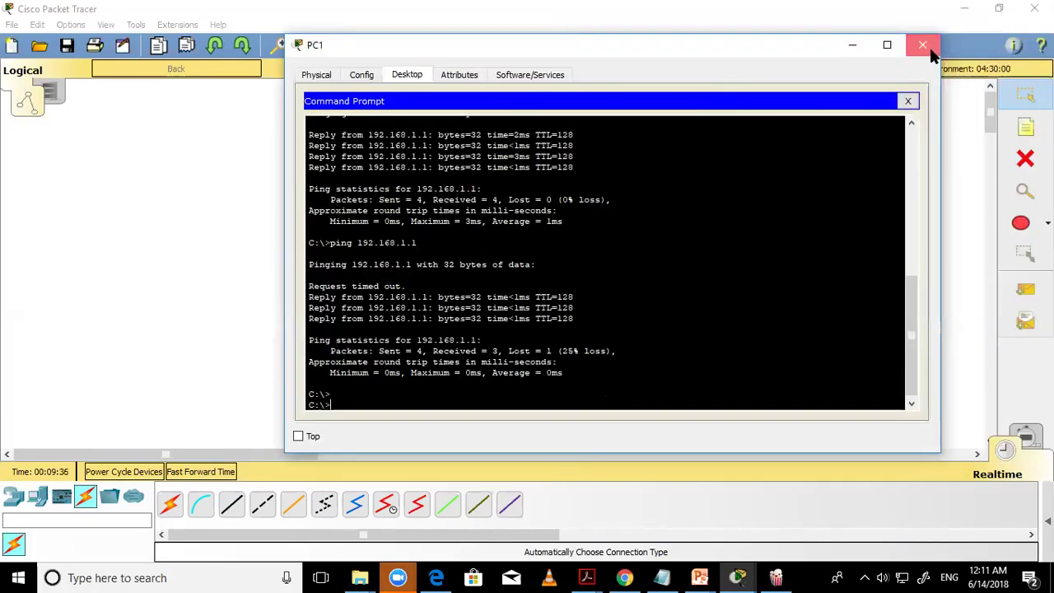
{"action": "left_click", "coordinate": [929, 47]}
- Open Switch0's command line and enter interface configuration mode for f0/2
{"action": "left_click", "coordinate": [449, 159]}
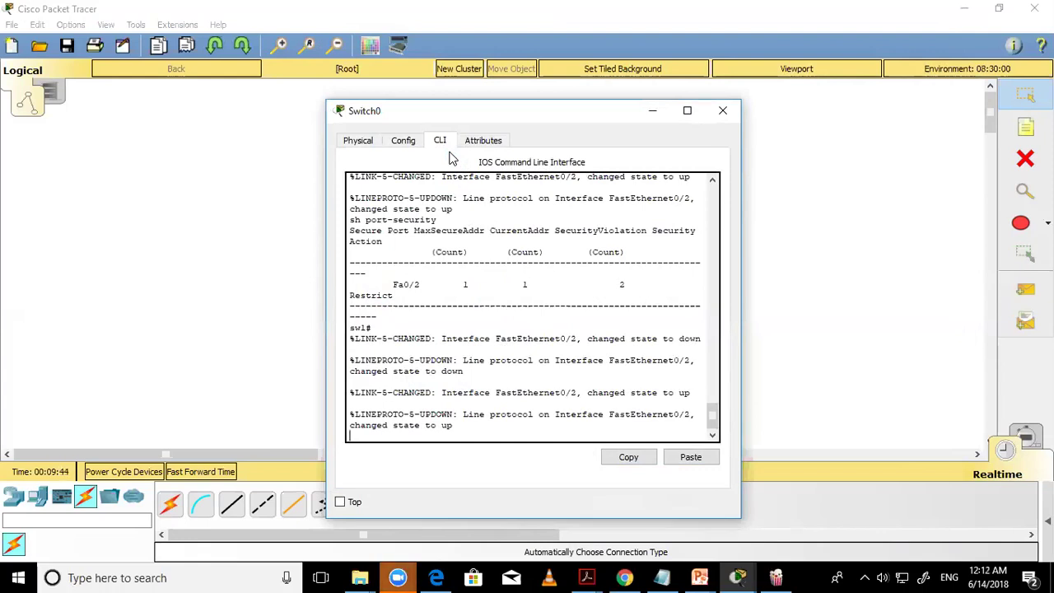
{"action": "key", "text": "Return"}
{"action": "key", "text": "Return"}
{"action": "key", "text": "Return"}
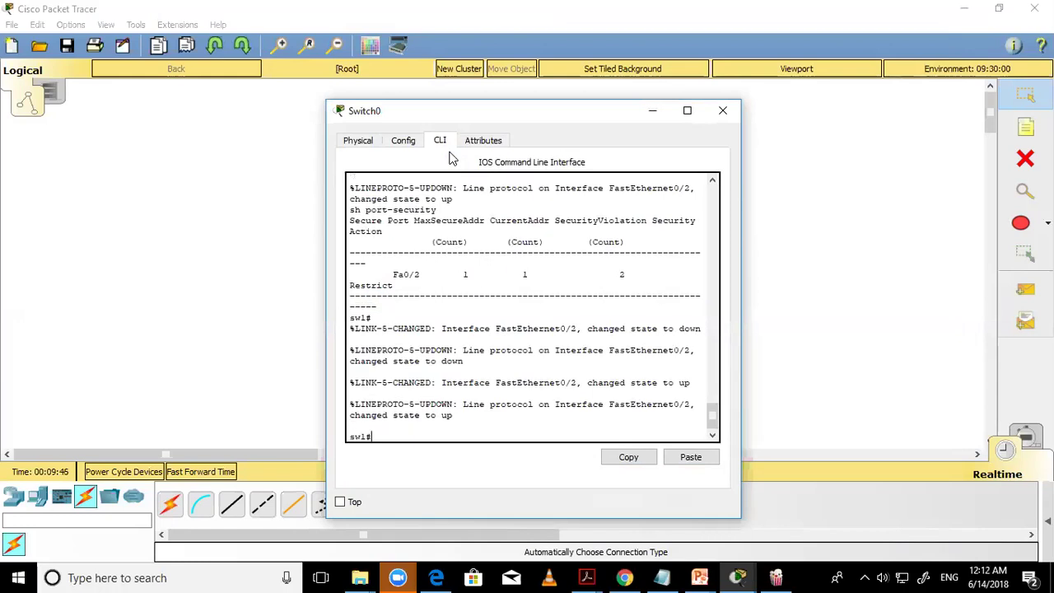
{"action": "key", "text": "Up"}
{"action": "type", "text": "interface f0/2"}
{"action": "key", "text": "ctrl+u"}
{"action": "type", "text": "conf t"}
{"action": "key", "text": "Return"}
{"action": "type", "text": "int f0/2"}
{"action": "key", "text": "Return"}
{"action": "key", "text": "Return"}
{"action": "key", "text": "Return"}
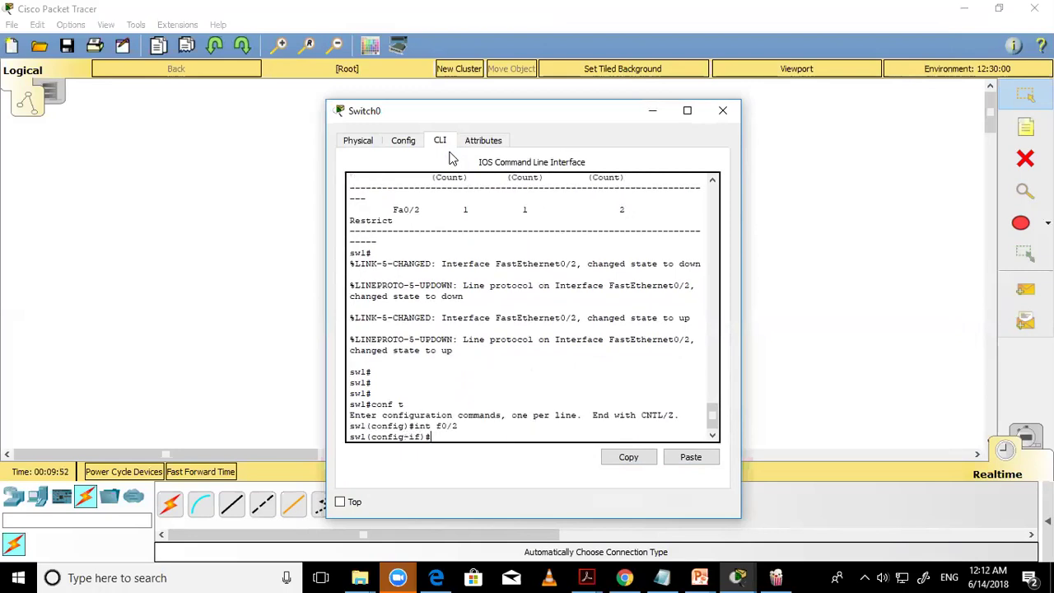
- Remove the restrict violation mode from the interface with no switchport port-security violation restrict
{"action": "type", "text": "sw"}
{"action": "type", "text": "i"}
{"action": "key", "text": "BackSpace"}
{"action": "key", "text": "BackSpace"}
{"action": "key", "text": "BackSpace"}
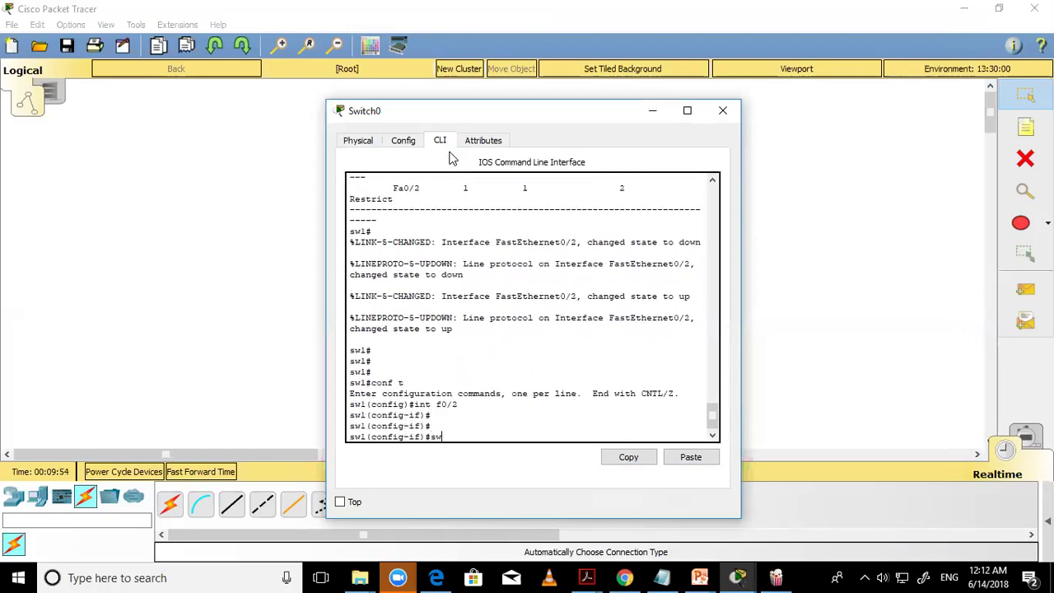
{"action": "key", "text": "Up"}
{"action": "key", "text": "Up"}
{"action": "key", "text": "Down"}
{"action": "key", "text": "Up"}
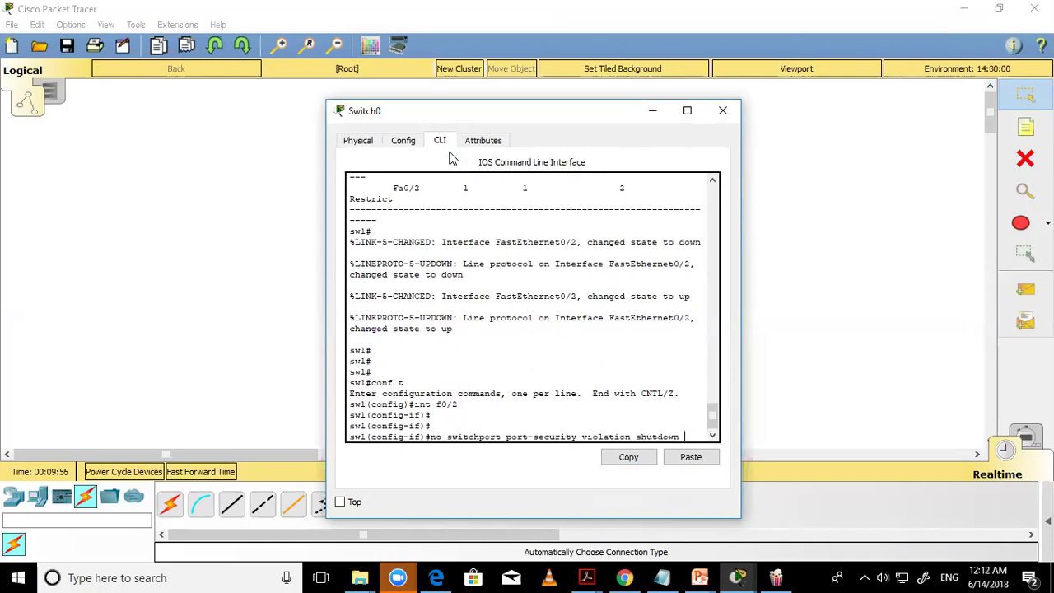
{"action": "key", "text": "Up"}
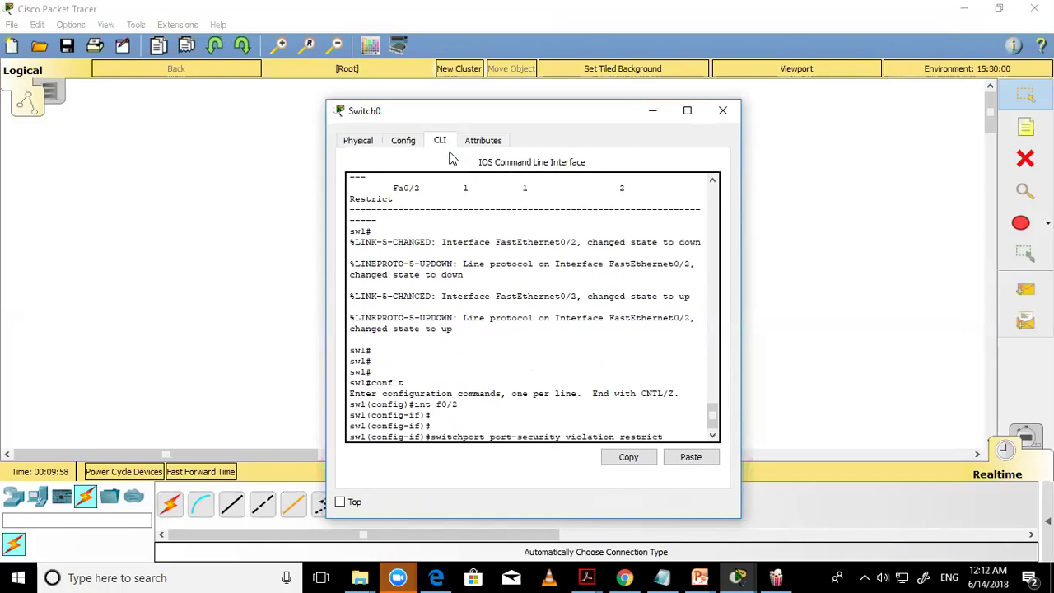
{"action": "key", "text": "Home"}
{"action": "type", "text": "no"}
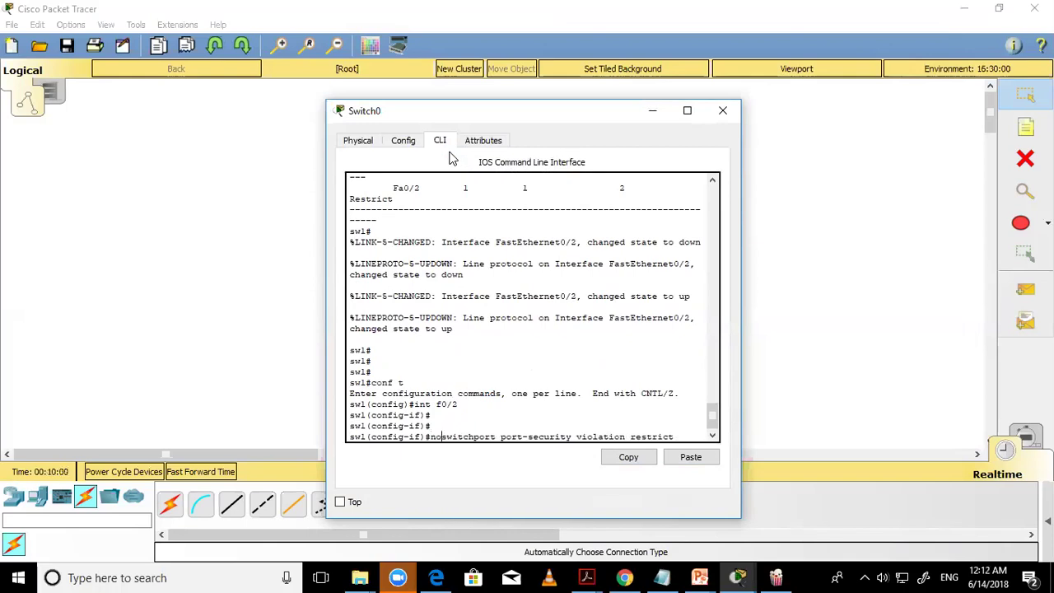
{"action": "key", "text": "Return"}
- Set the interface's port-security violation mode to protect with switchport port-security violation protect
{"action": "type", "text": "swi"}
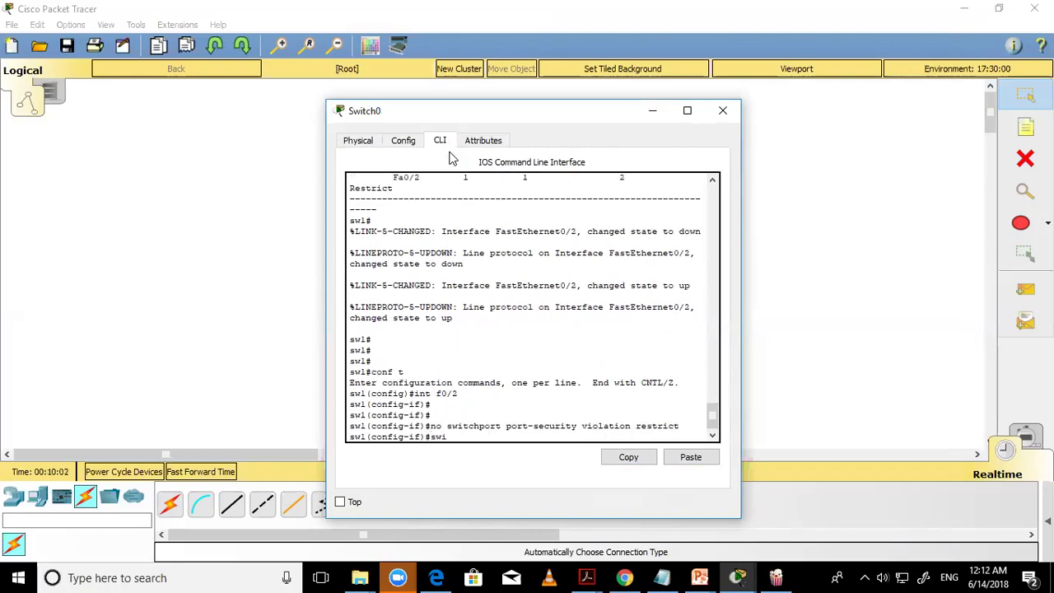
{"action": "key", "text": "Tab"}
{"action": "type", "text": "p"}
{"action": "key", "text": "Tab"}
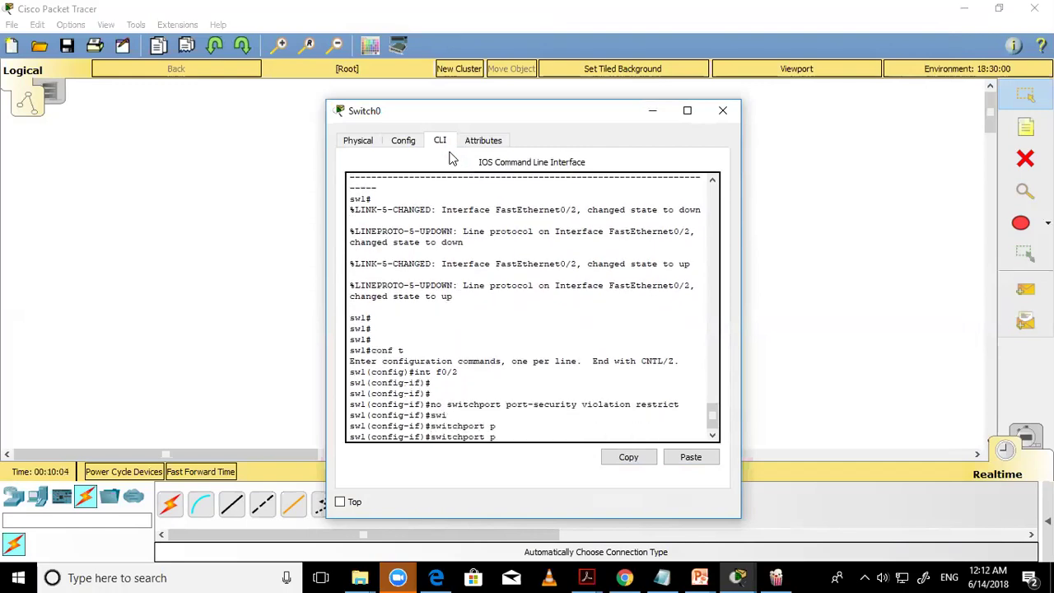
{"action": "type", "text": "o"}
{"action": "key", "text": "Tab"}
{"action": "type", "text": "v"}
{"action": "key", "text": "Tab"}
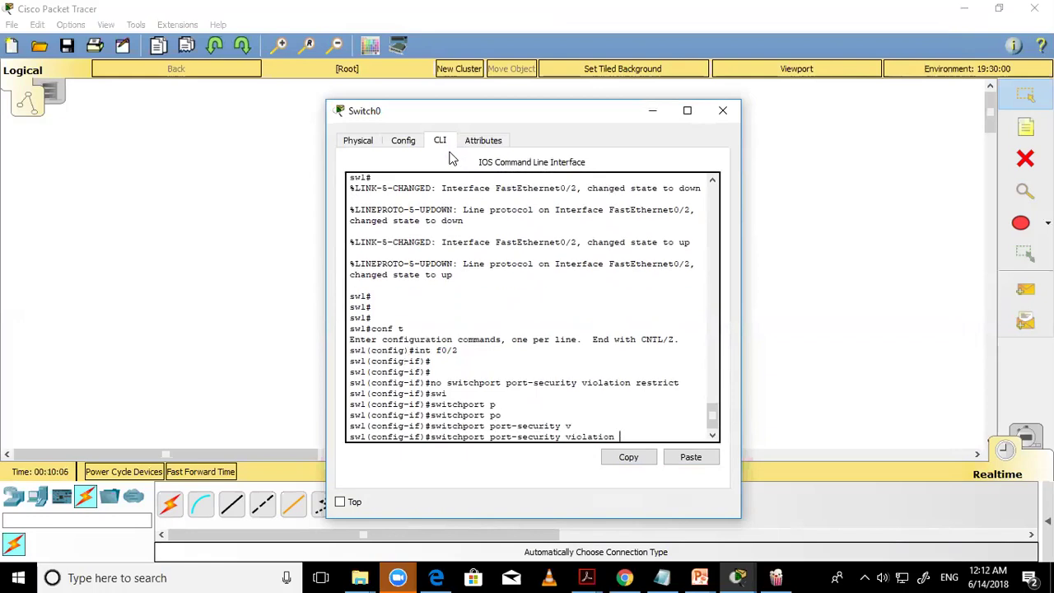
{"action": "type", "text": "pro"}
{"action": "key", "text": "Tab"}
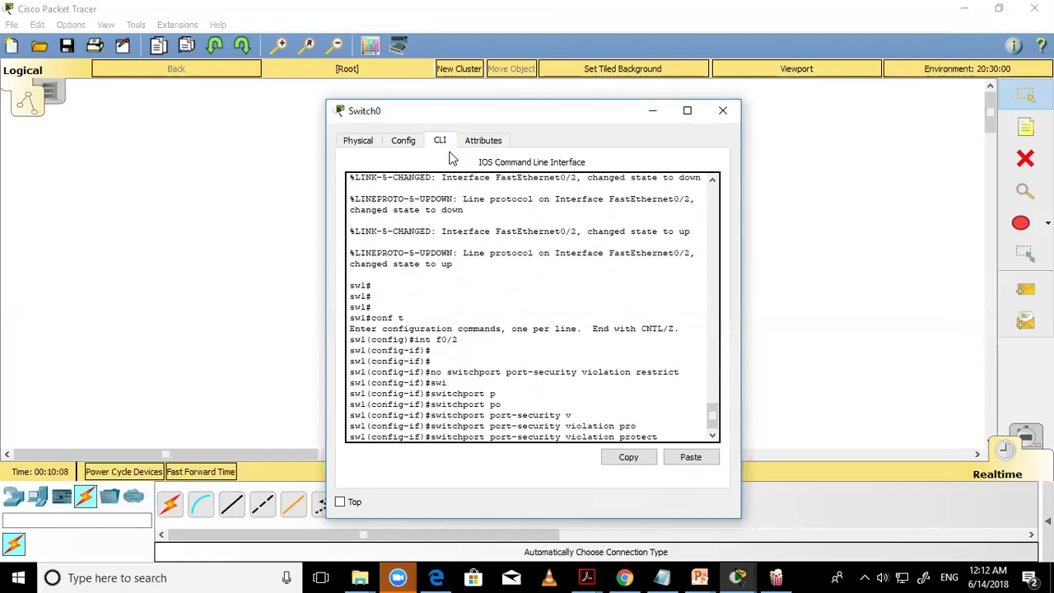
{"action": "key", "text": "Return"}
{"action": "key", "text": "Return"}
{"action": "key", "text": "Return"}
- Leave configuration mode and save the switch configuration with wr
{"action": "key", "text": "ctrl+z"}
{"action": "key", "text": "Return"}
{"action": "key", "text": "Return"}
{"action": "type", "text": "wr"}
{"action": "key", "text": "Return"}
{"action": "key", "text": "Return"}
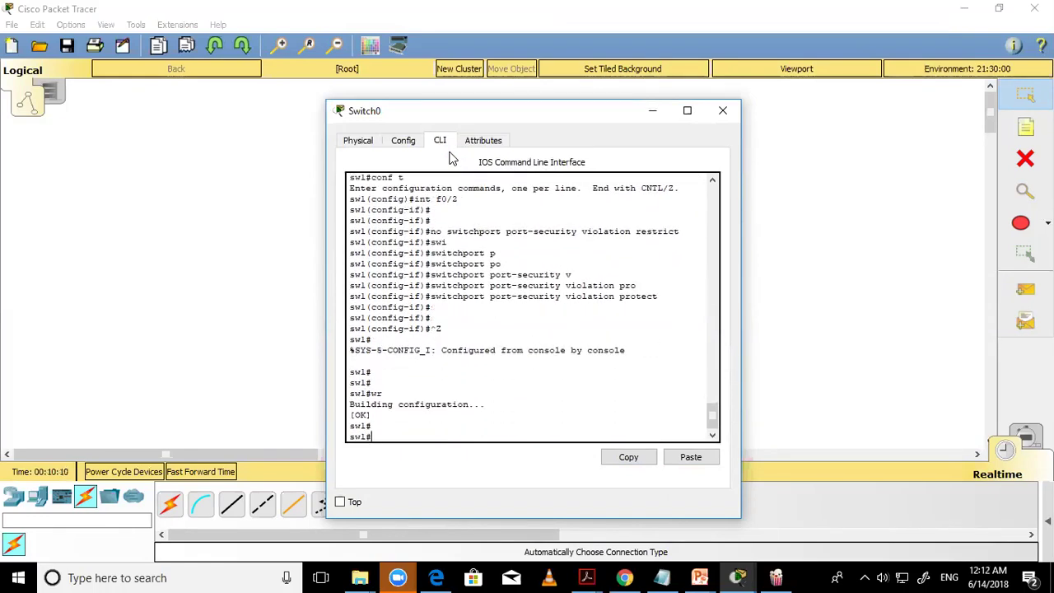
- Run show port-security on Switch0 and check the security action of Fa0/2
{"action": "key", "text": "Return"}
{"action": "type", "text": "sh"}
{"action": "key", "text": "Tab"}
{"action": "type", "text": "po"}
{"action": "key", "text": "Tab"}
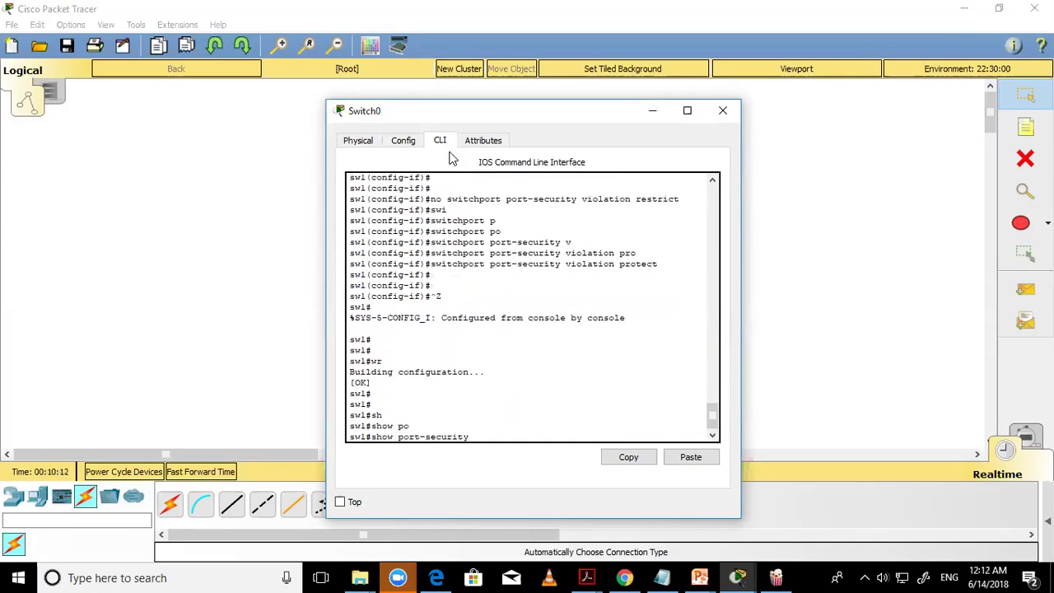
{"action": "key", "text": "Return"}
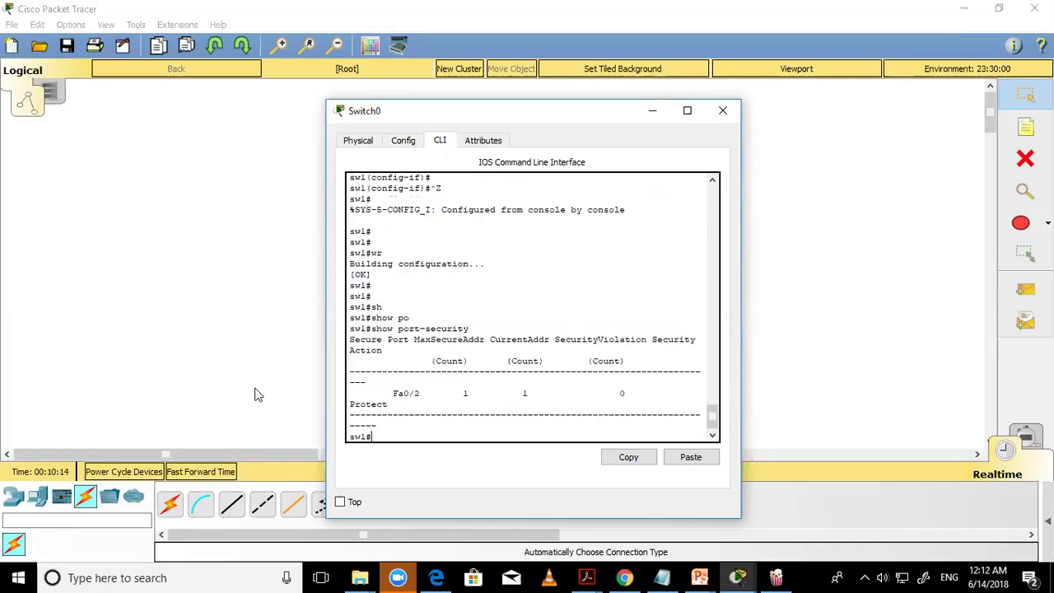
{"action": "left_click_drag", "start_coordinate": [349, 403], "coordinate": [398, 403]}
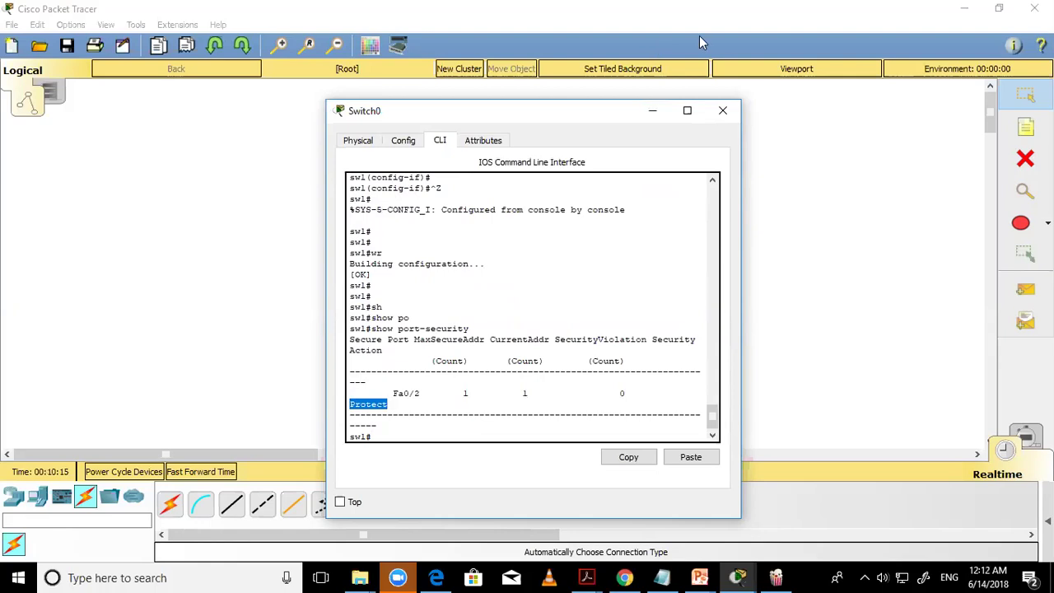
- Close the switch window and move the PC1 end of the Fa0/2 cable to the Fa0 port of Laptop0
{"action": "left_click", "coordinate": [722, 111]}
{"action": "left_click_drag", "start_coordinate": [488, 276], "coordinate": [659, 237]}
{"action": "left_click", "coordinate": [700, 293]}
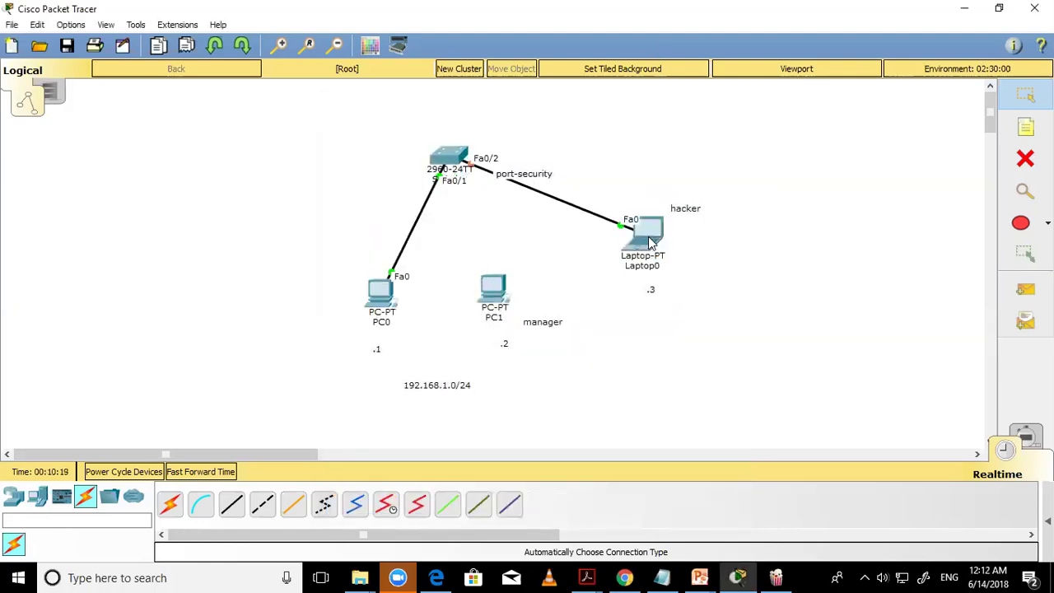
- Ping 192.168.1.1 from Laptop0's command prompt to test the protect mode, and close the laptop window
{"action": "left_click", "coordinate": [647, 232]}
{"action": "left_click_drag", "start_coordinate": [662, 111], "coordinate": [894, 90]}
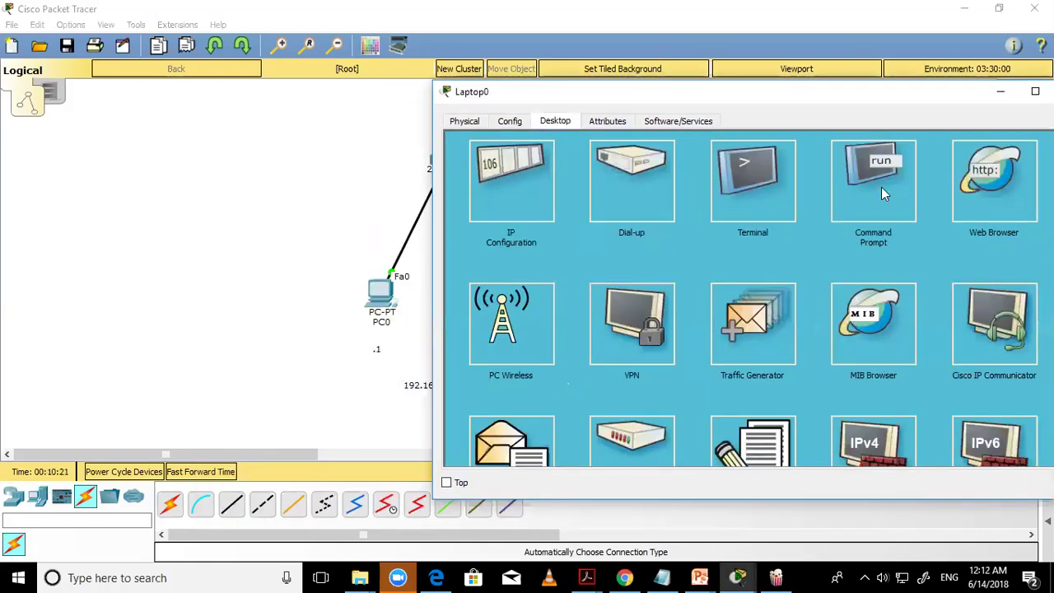
{"action": "left_click", "coordinate": [881, 187]}
{"action": "left_click_drag", "start_coordinate": [802, 91], "coordinate": [935, 88]}
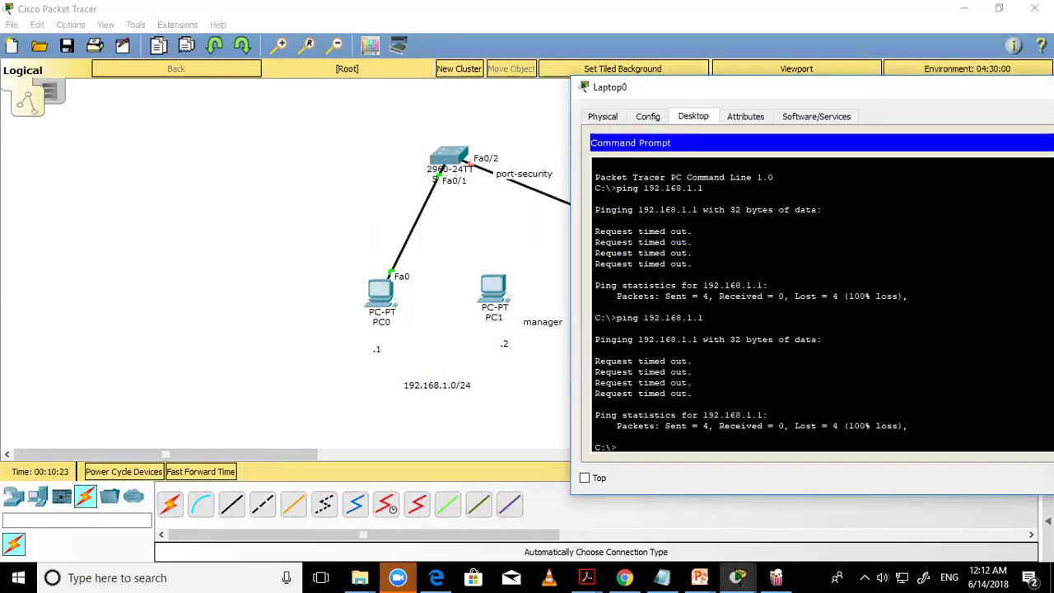
{"action": "key", "text": "Up"}
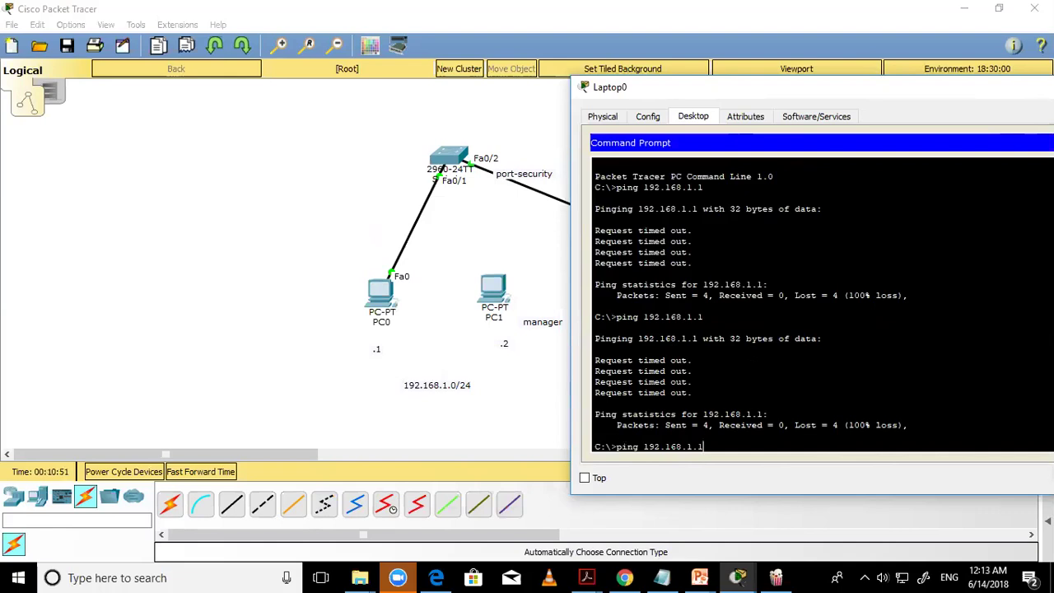
{"action": "key", "text": "Return"}
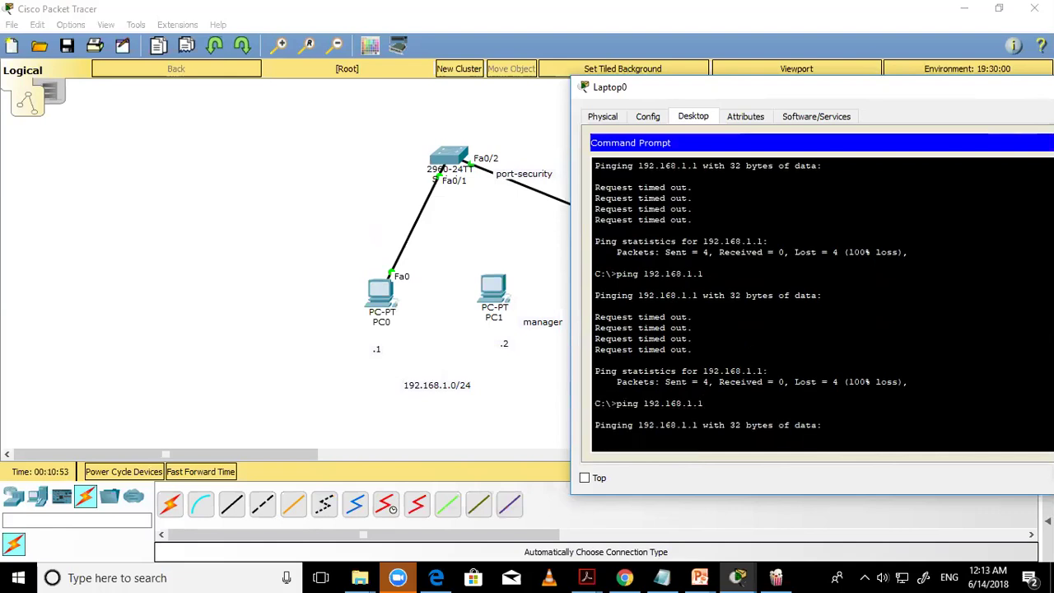
{"action": "left_click_drag", "start_coordinate": [948, 89], "coordinate": [648, 78]}
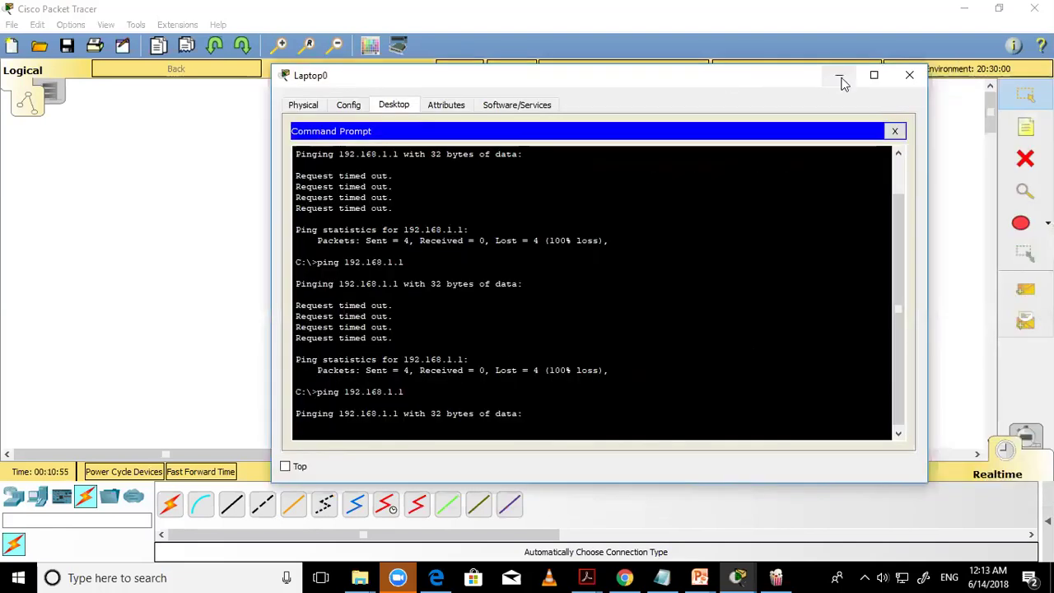
{"action": "left_click", "coordinate": [910, 75]}
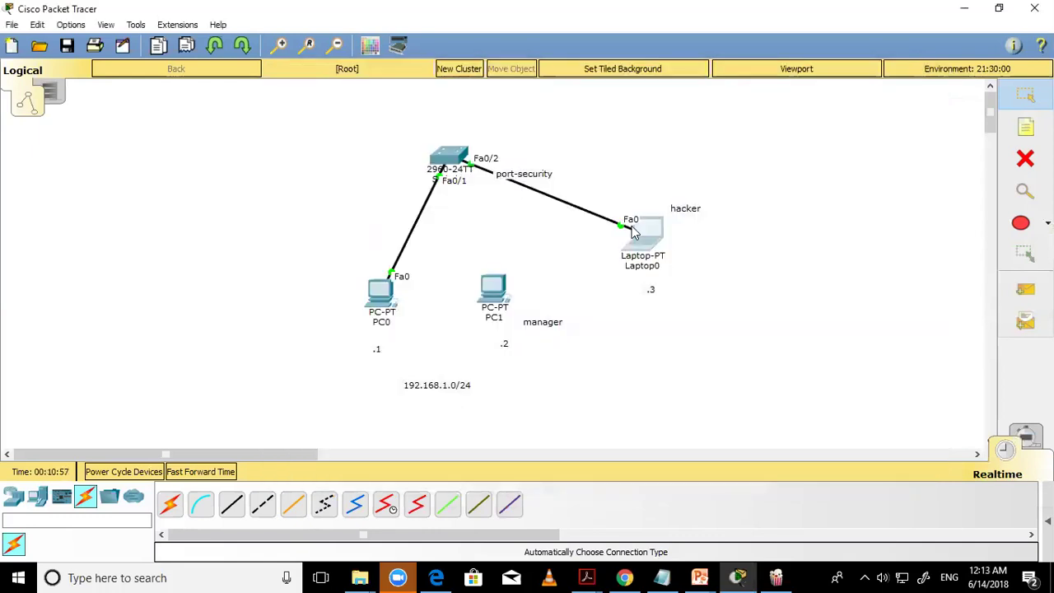
- Run sh port-security on Switch0 to check the violation count in protect mode, and close the switch window
{"action": "left_click", "coordinate": [449, 156]}
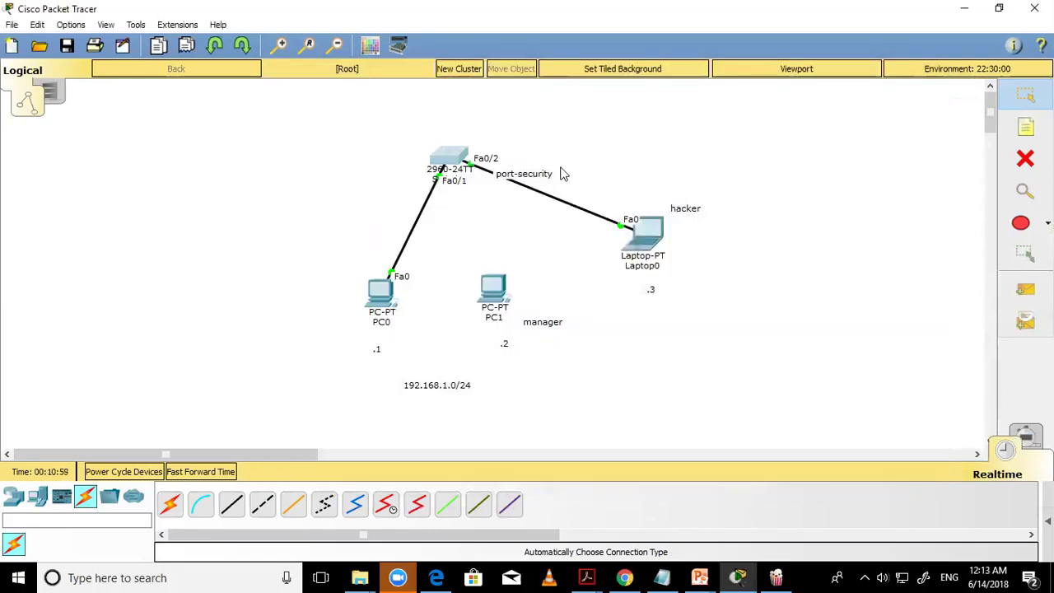
{"action": "key", "text": "Return"}
{"action": "key", "text": "Return"}
{"action": "type", "text": "sh po"}
{"action": "key", "text": "Tab"}
{"action": "key", "text": "Return"}
{"action": "key", "text": "Return"}
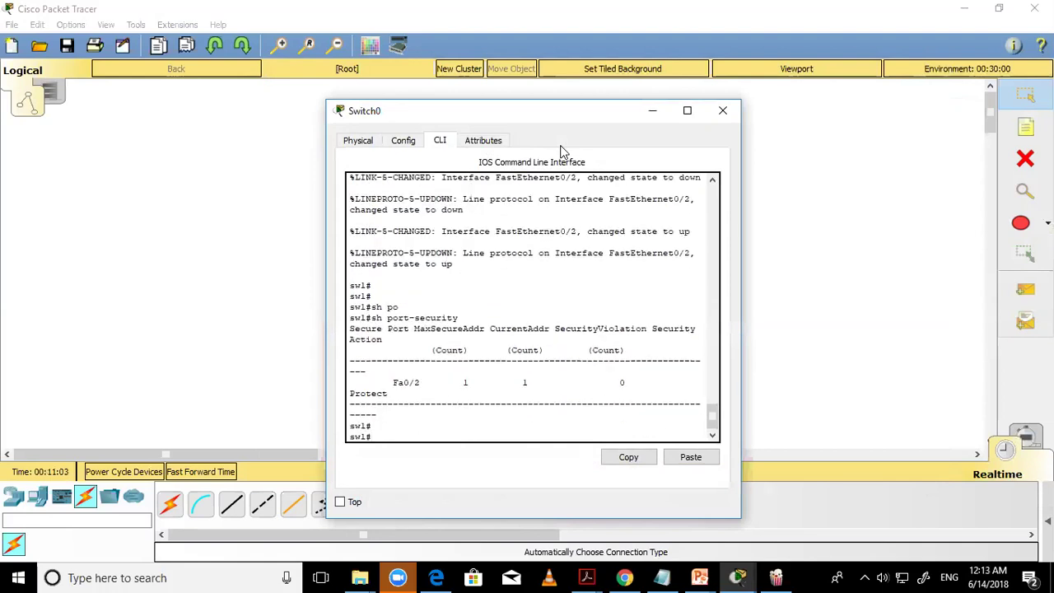
{"action": "left_click_drag", "start_coordinate": [608, 382], "coordinate": [660, 392]}
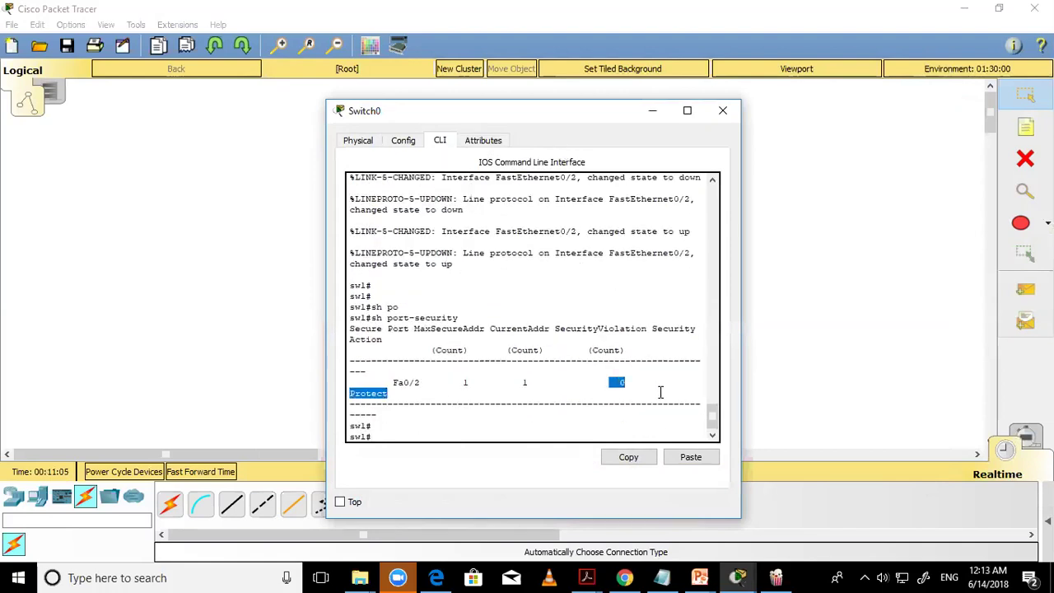
{"action": "left_click", "coordinate": [721, 118]}
- Move the Laptop0 end of the Fa0/2 cable back to PC1's FastEthernet0 port
{"action": "left_click", "coordinate": [623, 227]}
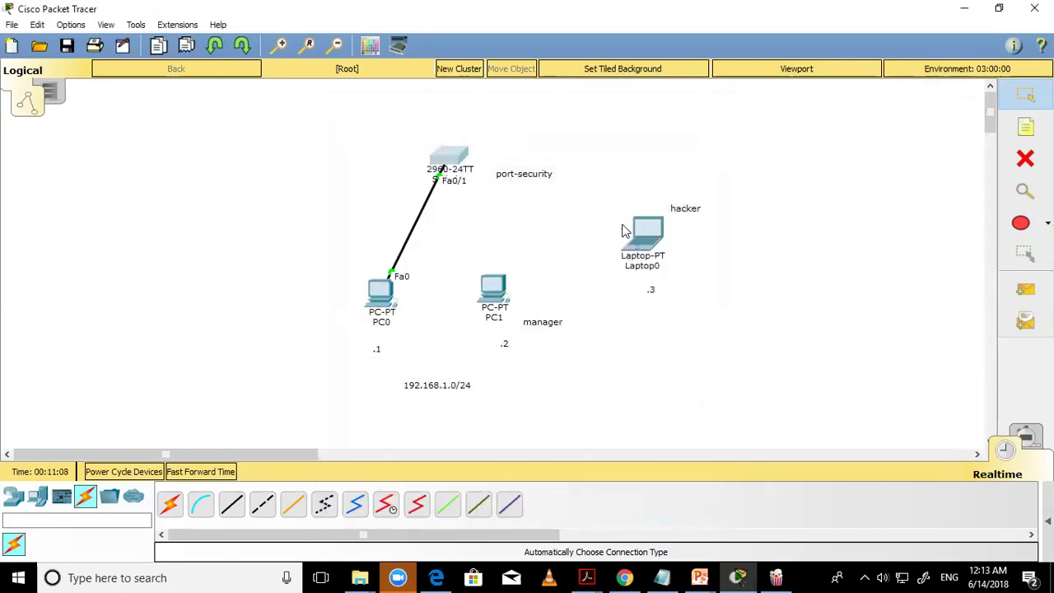
{"action": "left_click", "coordinate": [496, 289]}
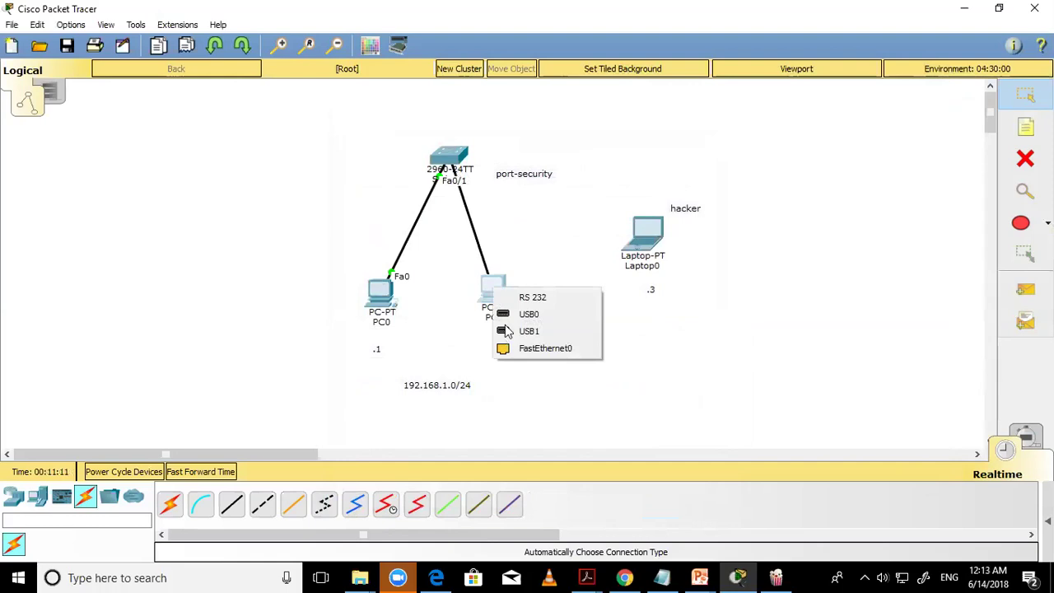
{"action": "left_click", "coordinate": [525, 348]}
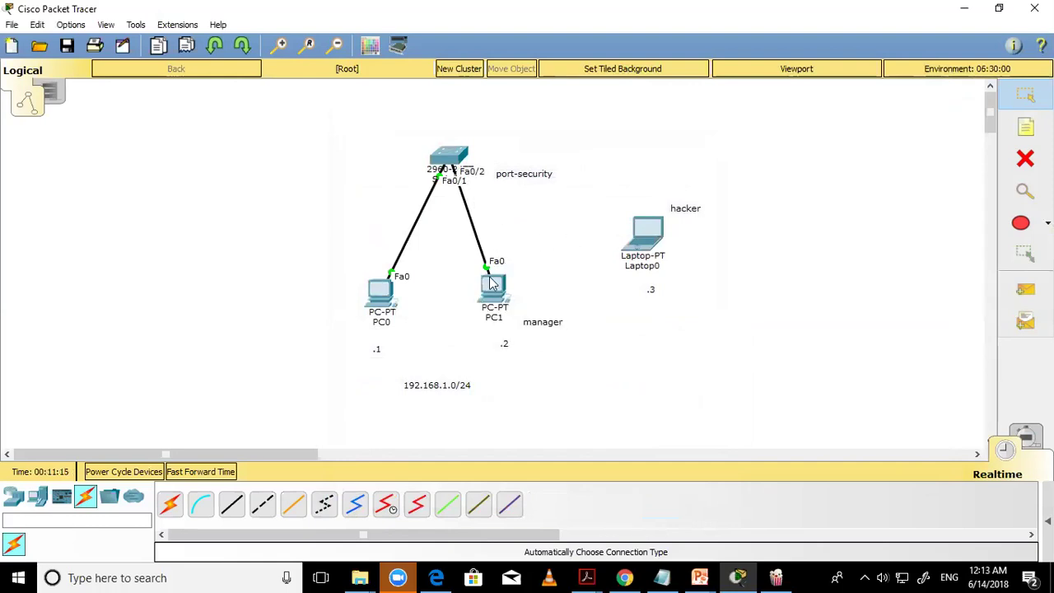
- Ping 192.168.1.1 from PC1's command prompt to test the manager's connection, and close the PC1 window
{"action": "mouse_move", "coordinate": [493, 286]}
{"action": "left_click", "coordinate": [492, 288]}
{"action": "left_click_drag", "start_coordinate": [643, 113], "coordinate": [1000, 67]}
{"action": "left_click", "coordinate": [976, 177]}
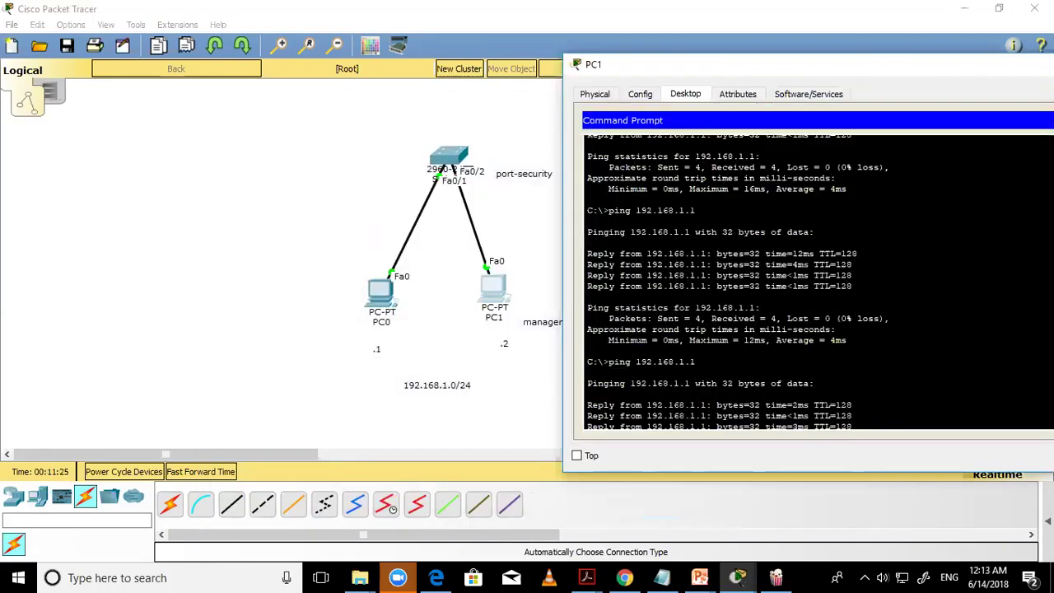
{"action": "key", "text": "Return"}
{"action": "key", "text": "Return"}
{"action": "key", "text": "Return"}
{"action": "key", "text": "Return"}
{"action": "key", "text": "Return"}
{"action": "key", "text": "Up"}
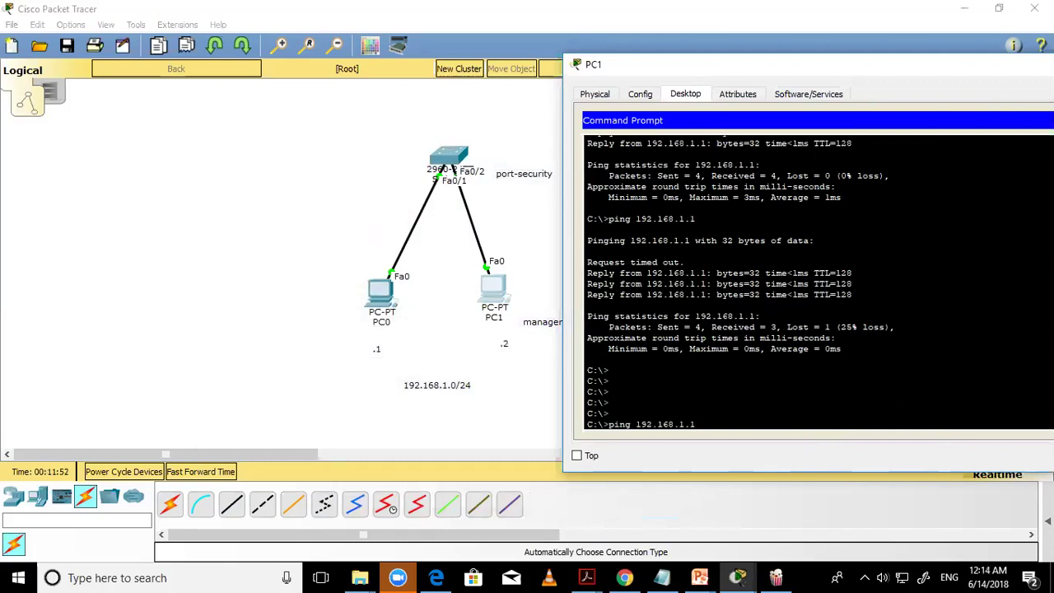
{"action": "key", "text": "Return"}
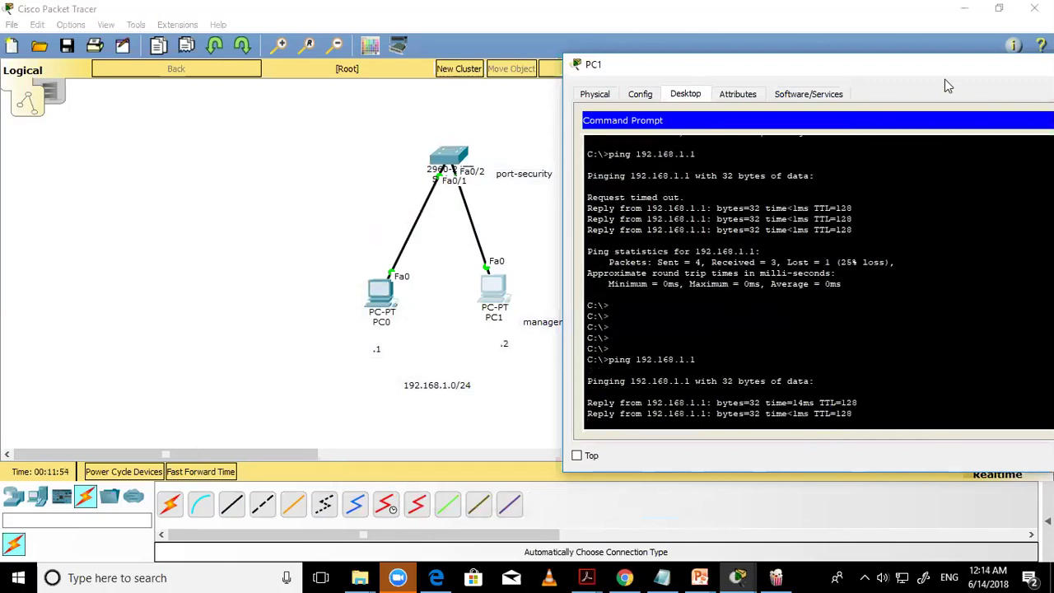
{"action": "left_click_drag", "start_coordinate": [882, 65], "coordinate": [559, 66]}
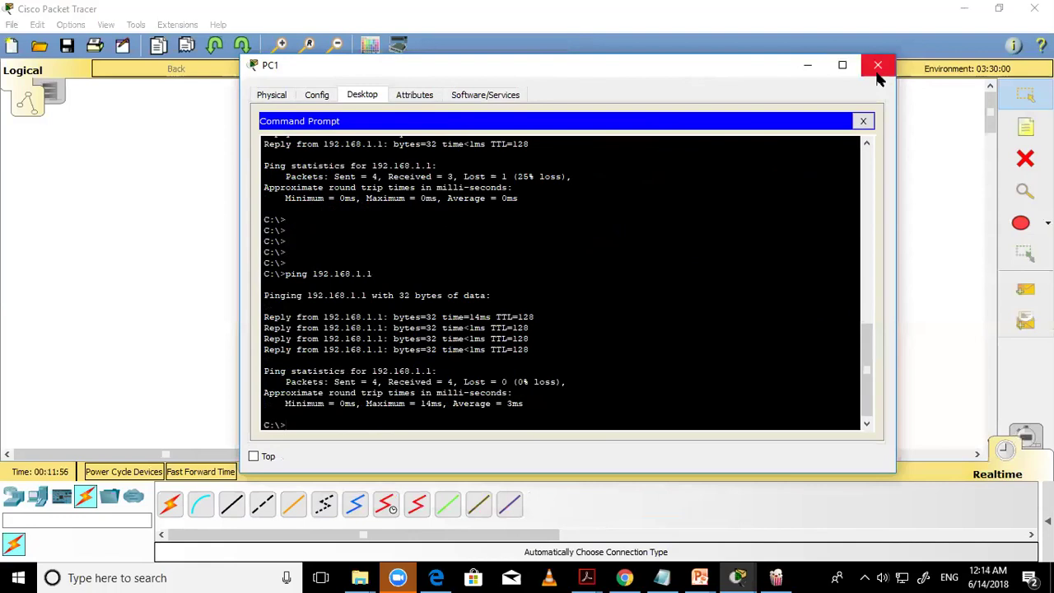
{"action": "left_click", "coordinate": [878, 66]}
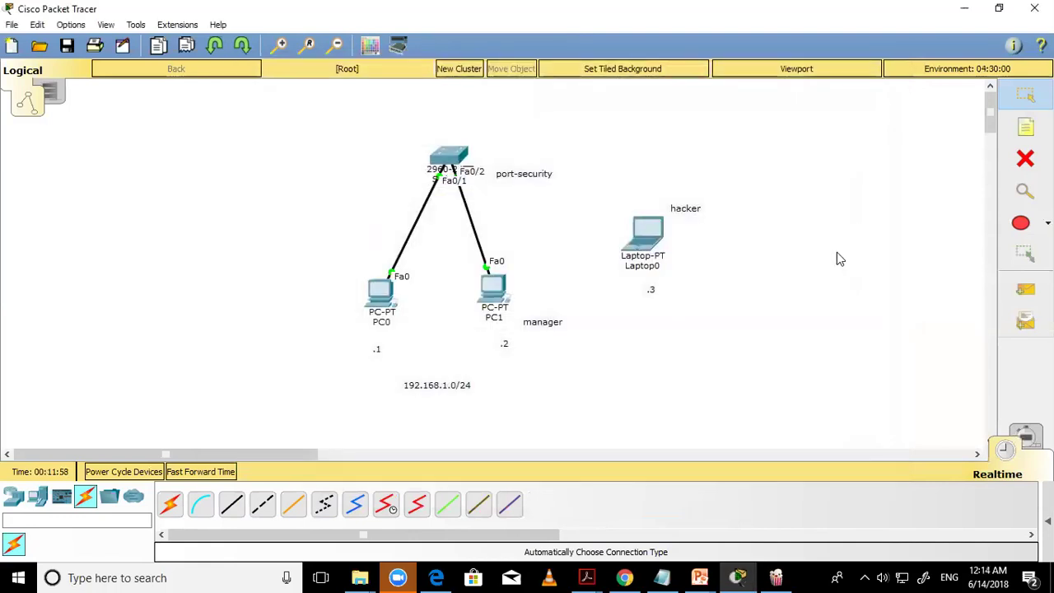